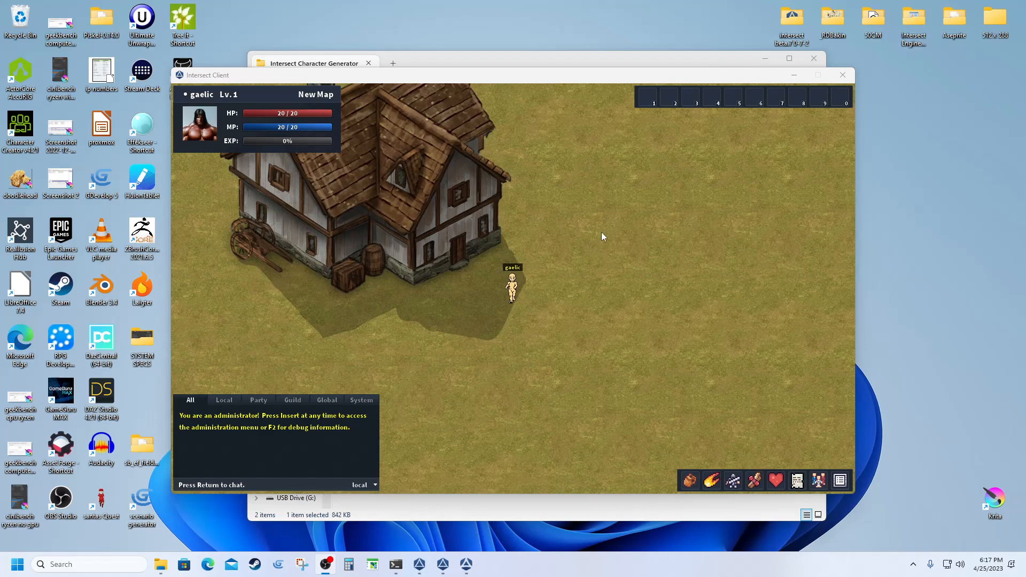
# Step: Walk the character in all four directions over the grass beside the house to test its movement
pyautogui.click(591, 210)
pyautogui.press('s')
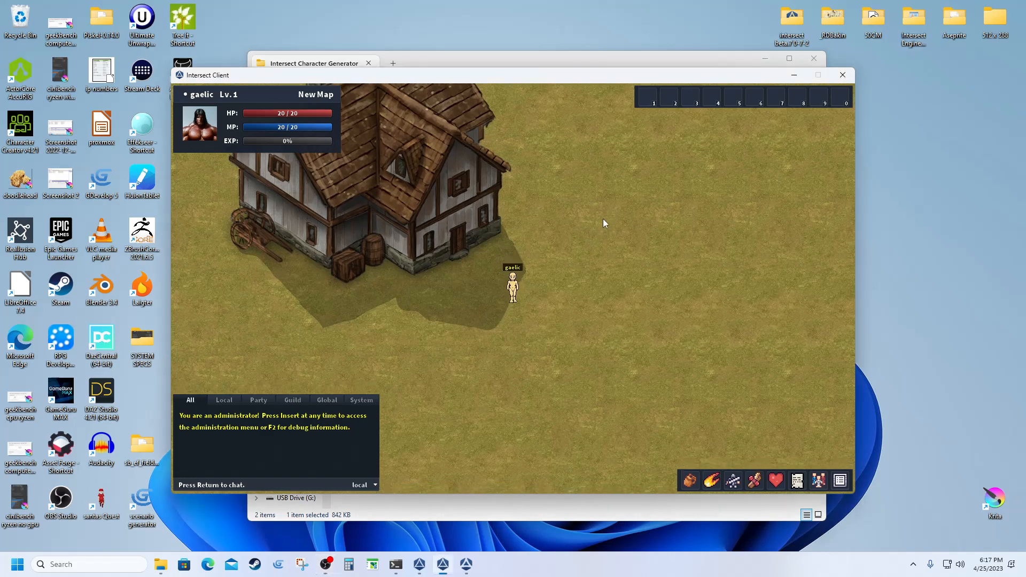
pyautogui.press('w')
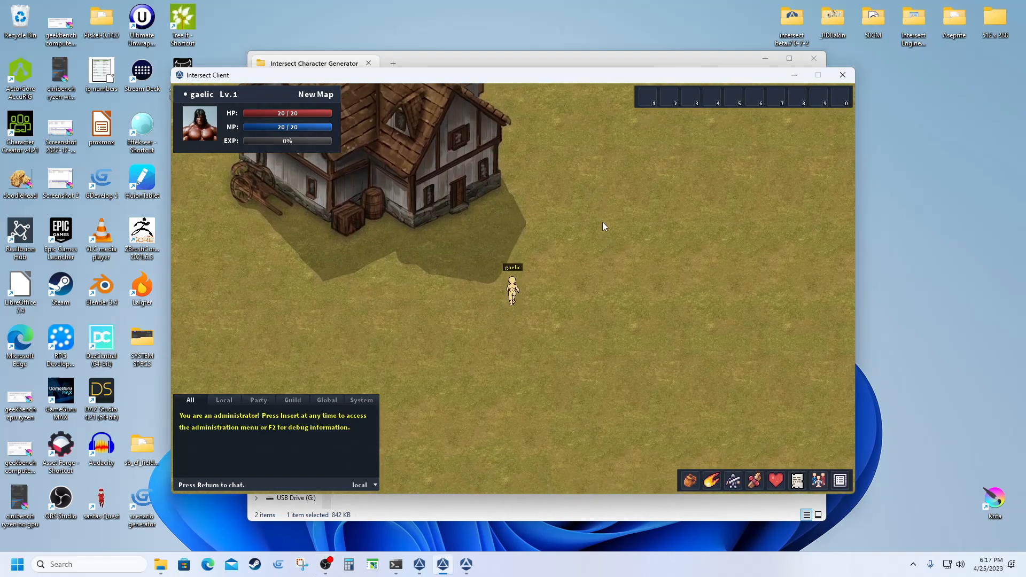
pyautogui.press('d')
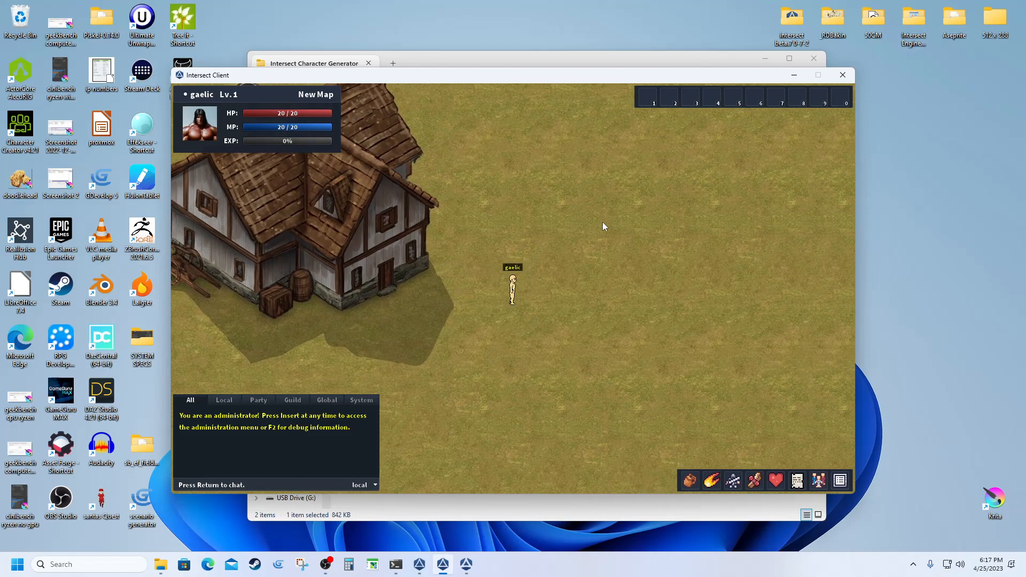
pyautogui.press('a')
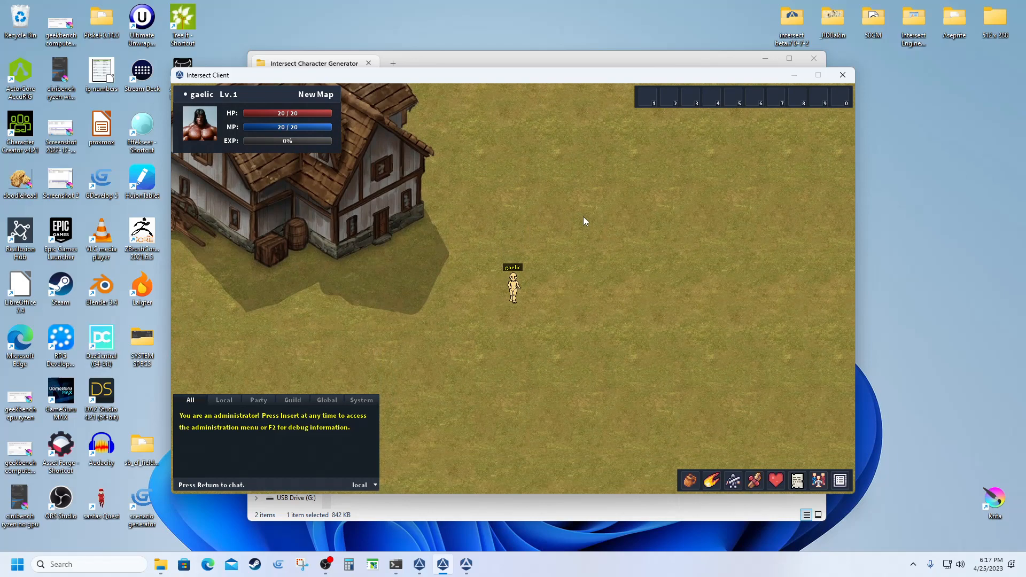
pyautogui.press('a')
pyautogui.press('d')
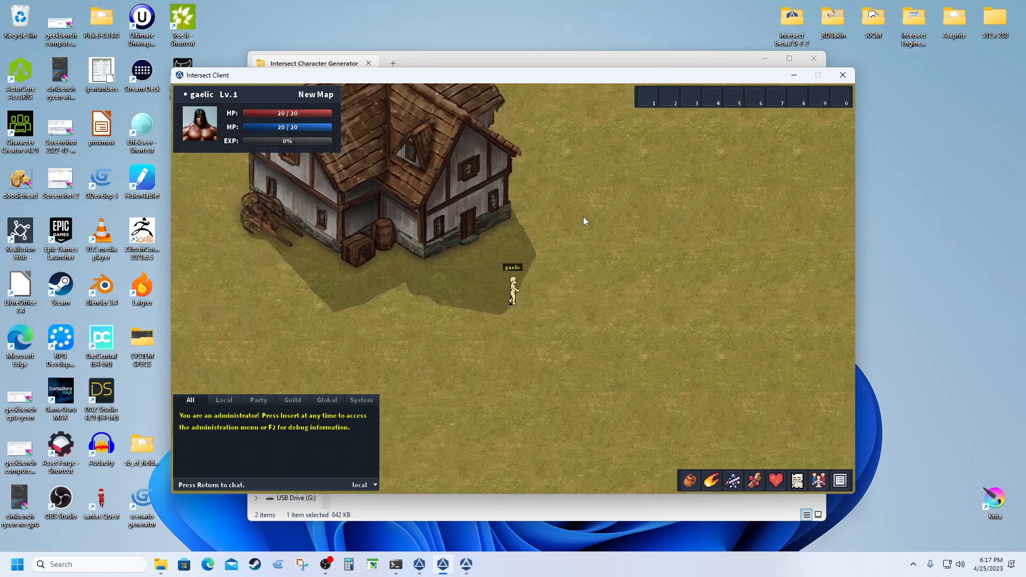
# Step: Walk the character up to the house's right-hand wall and back and forth across the shadow in front of it
pyautogui.press('w')
pyautogui.press('a')
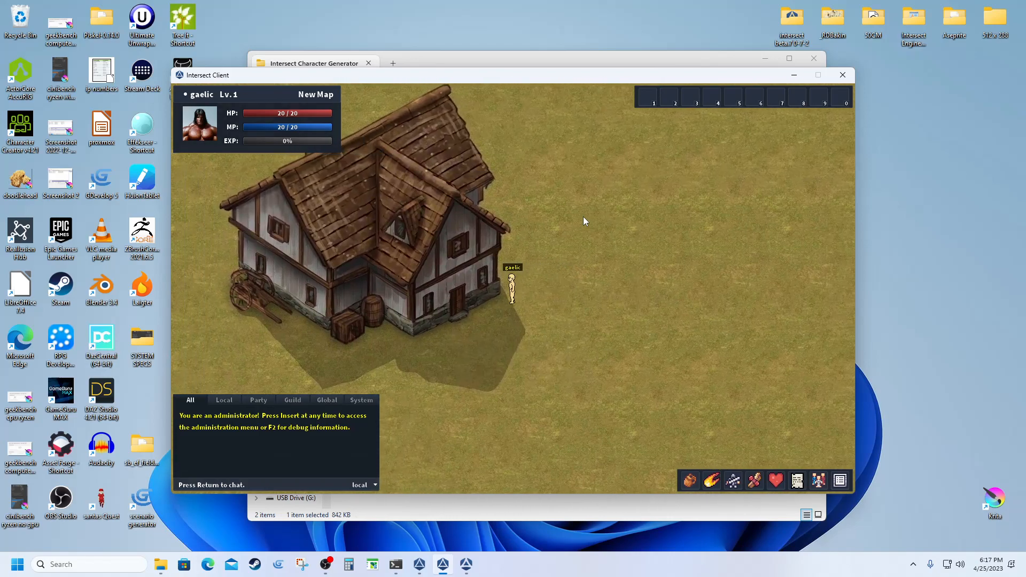
pyautogui.press('s')
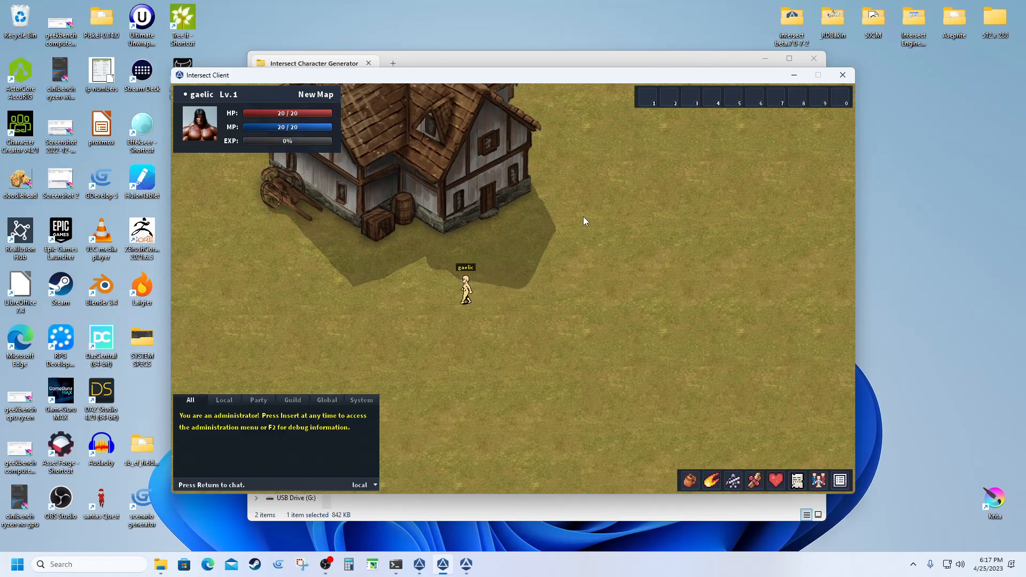
pyautogui.press('w')
pyautogui.press('s')
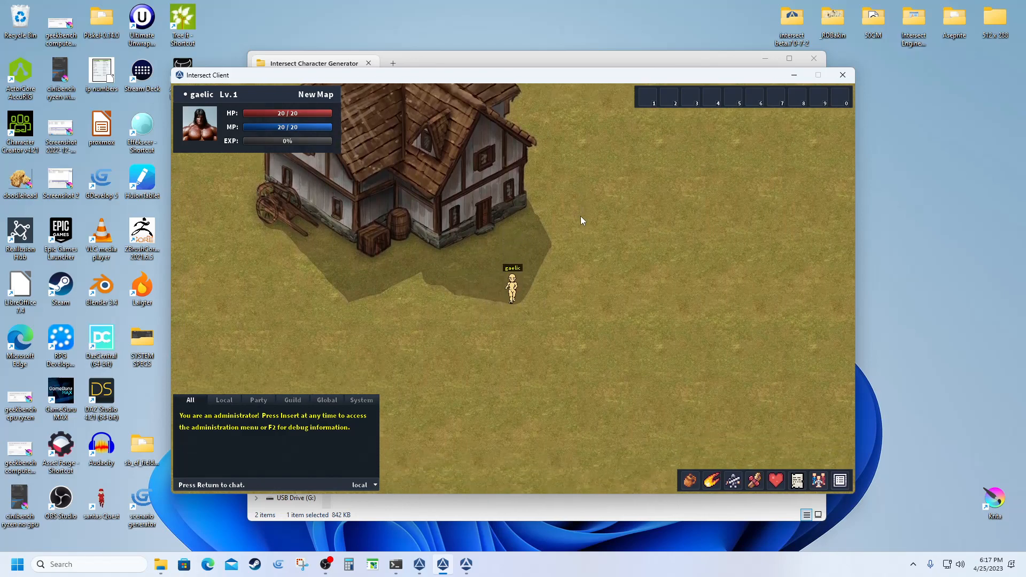
pyautogui.press('d')
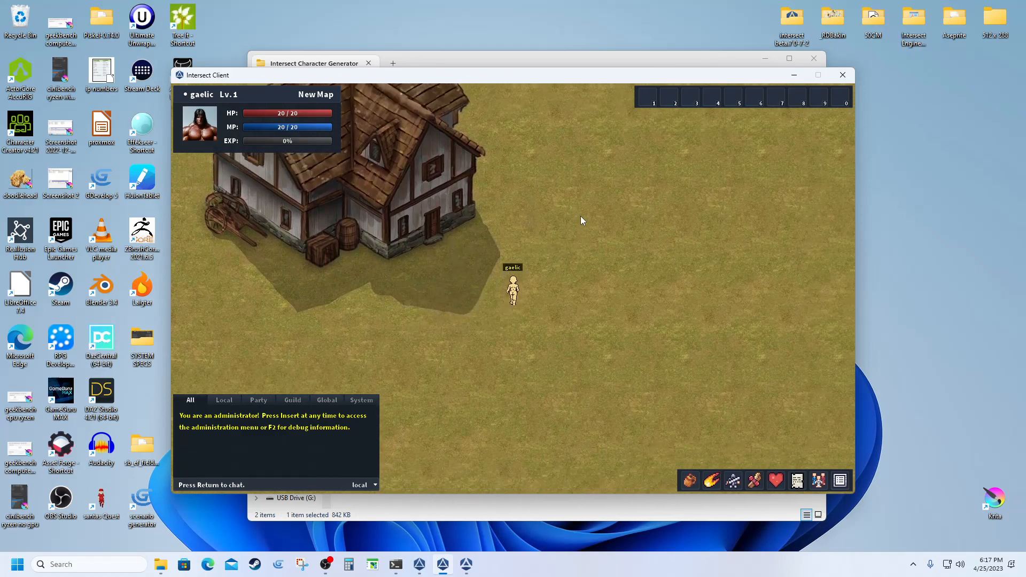
pyautogui.press('a')
pyautogui.press('d')
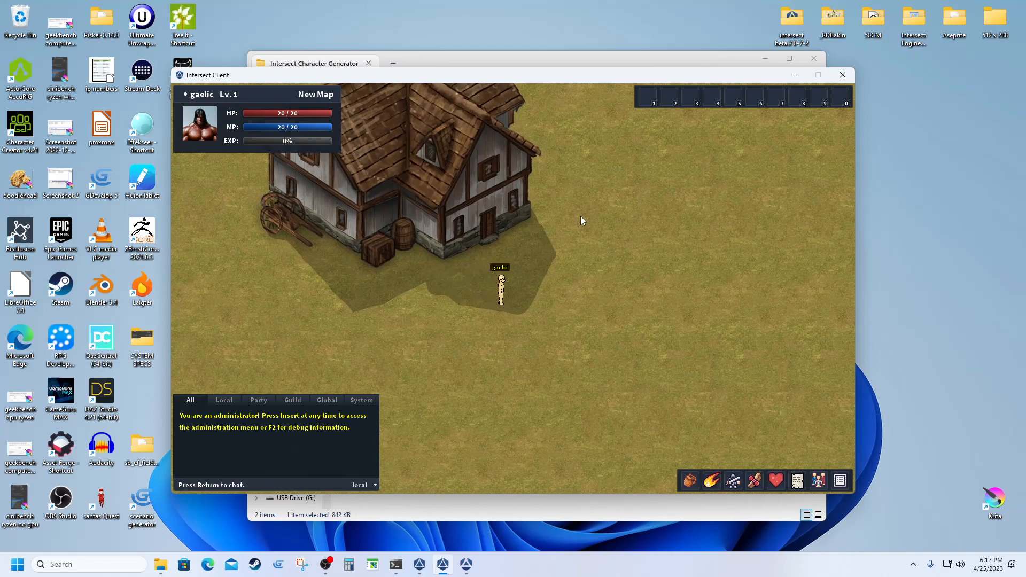
pyautogui.press('w')
pyautogui.press('s')
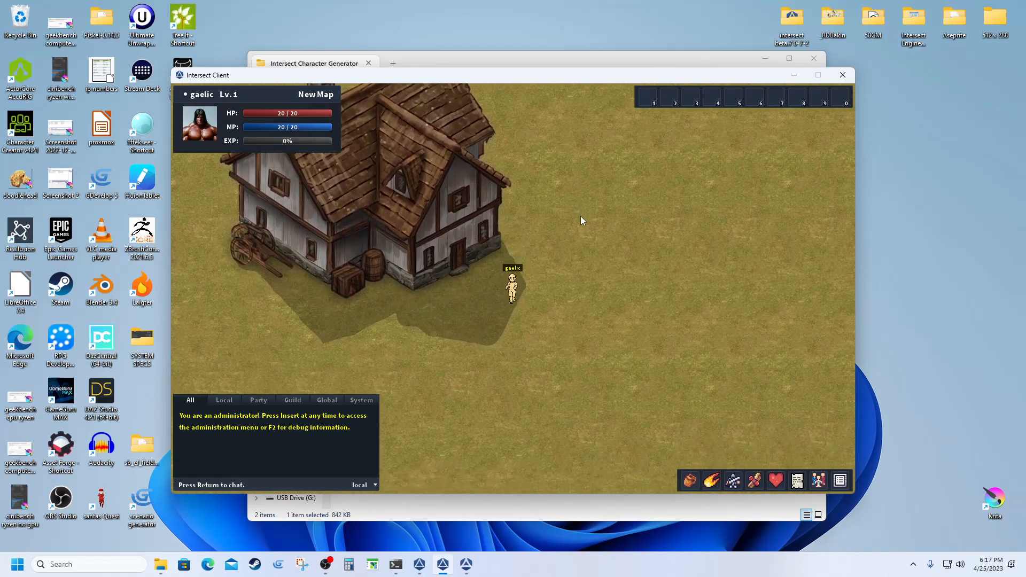
# Step: Walk the character to the house's front door to compare its size with the doorway
pyautogui.press('a')
pyautogui.press('w')
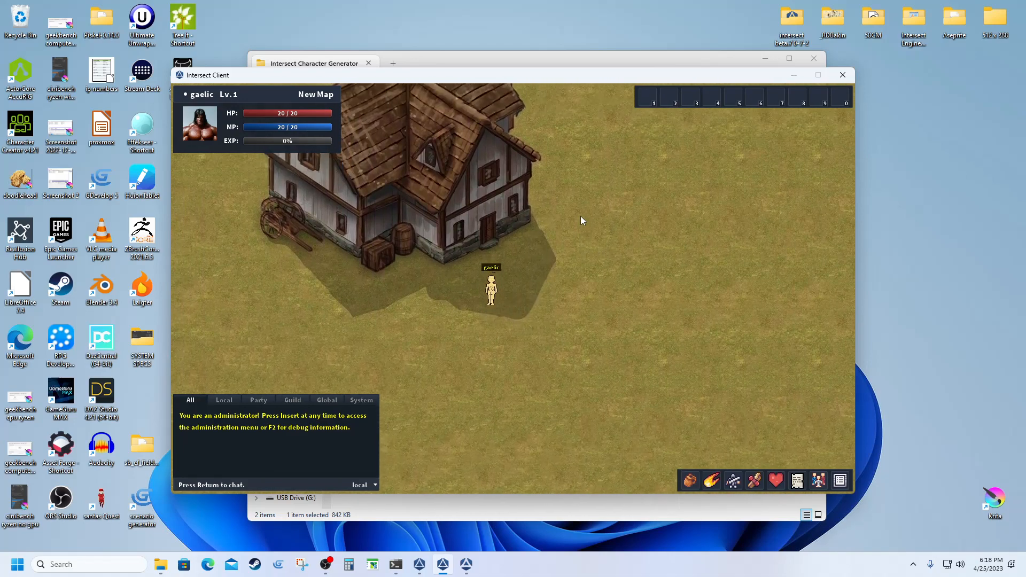
pyautogui.press('w')
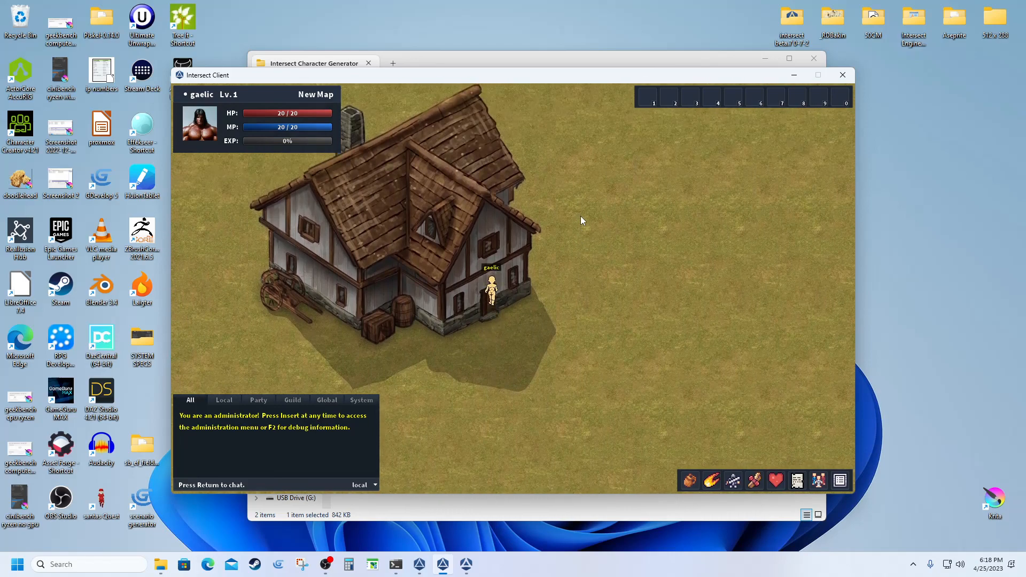
# Step: Walk the character away from the front door and around the open grass southeast of the house
pyautogui.press('s')
pyautogui.press('d')
pyautogui.press('s')
pyautogui.press('s')
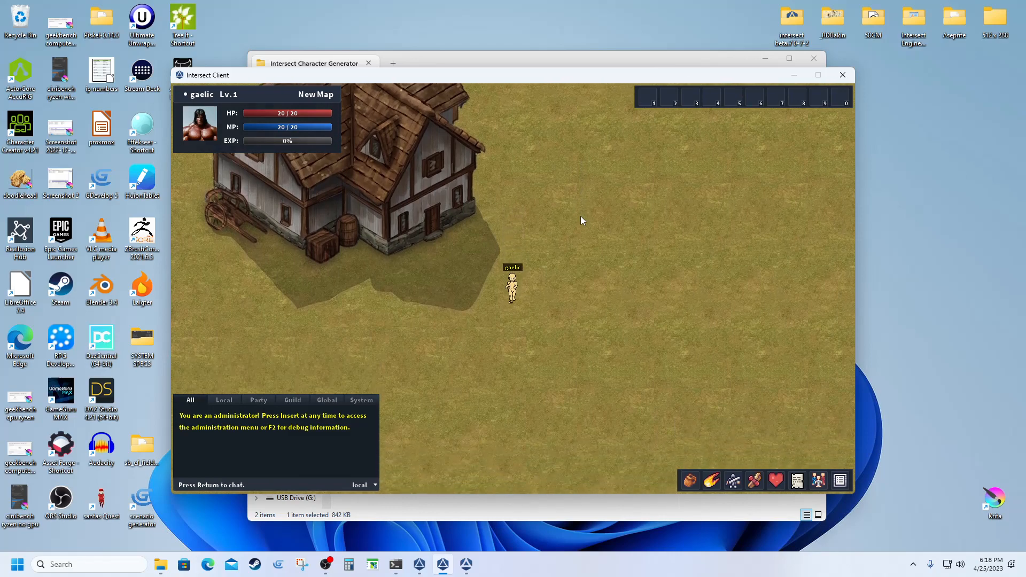
pyautogui.press('w')
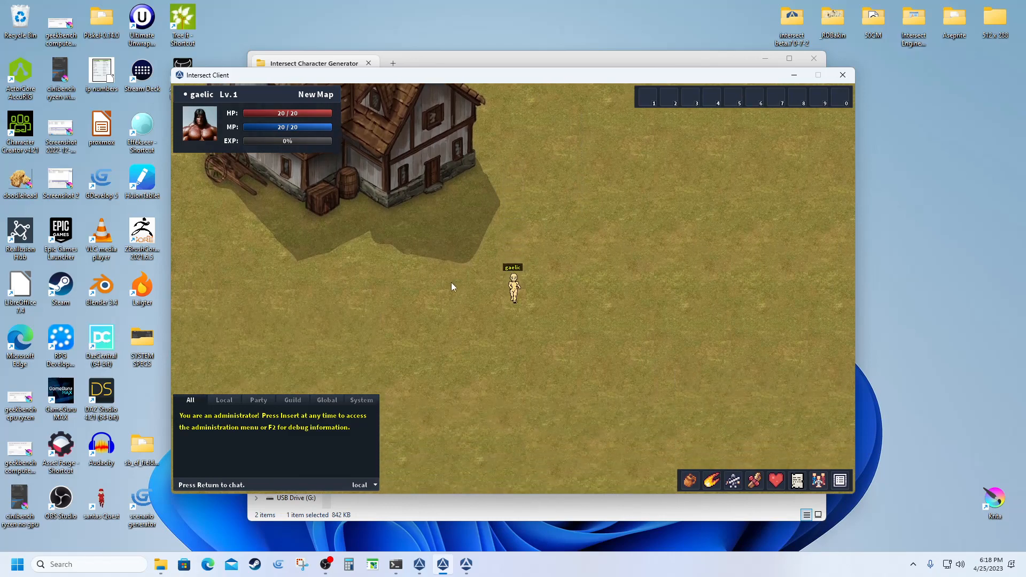
pyautogui.press('s')
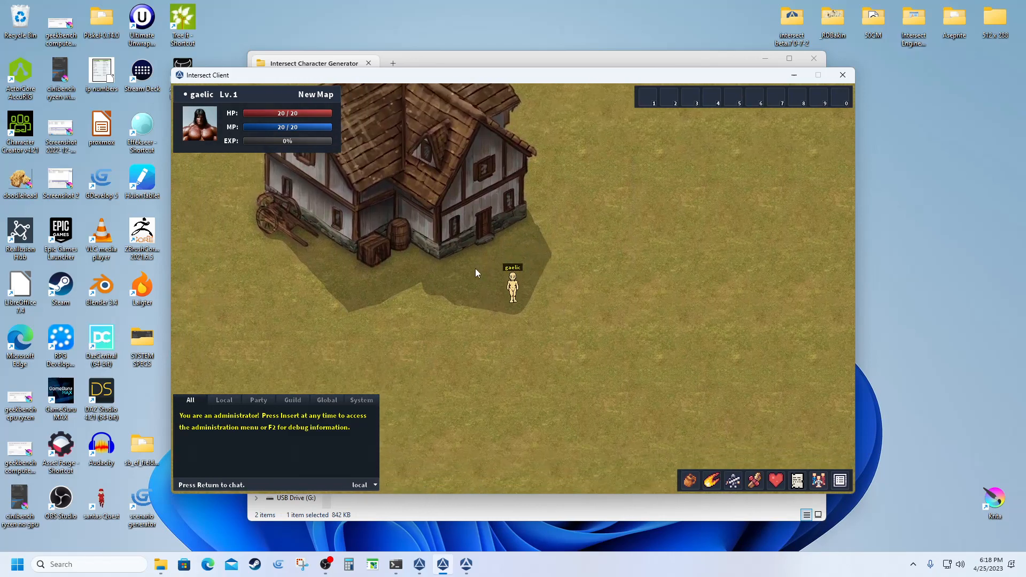
pyautogui.press('d')
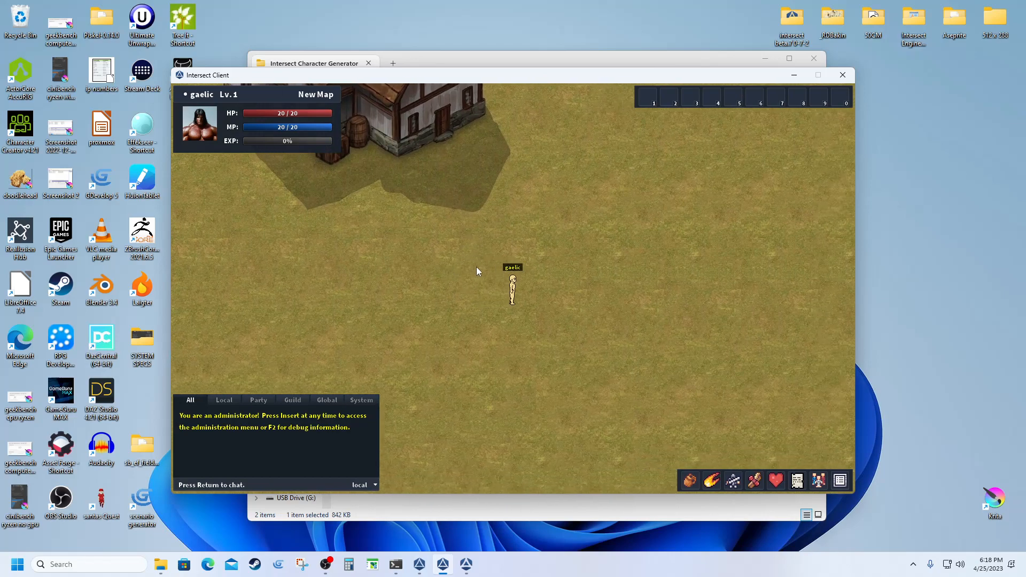
pyautogui.press('w')
pyautogui.press('w')
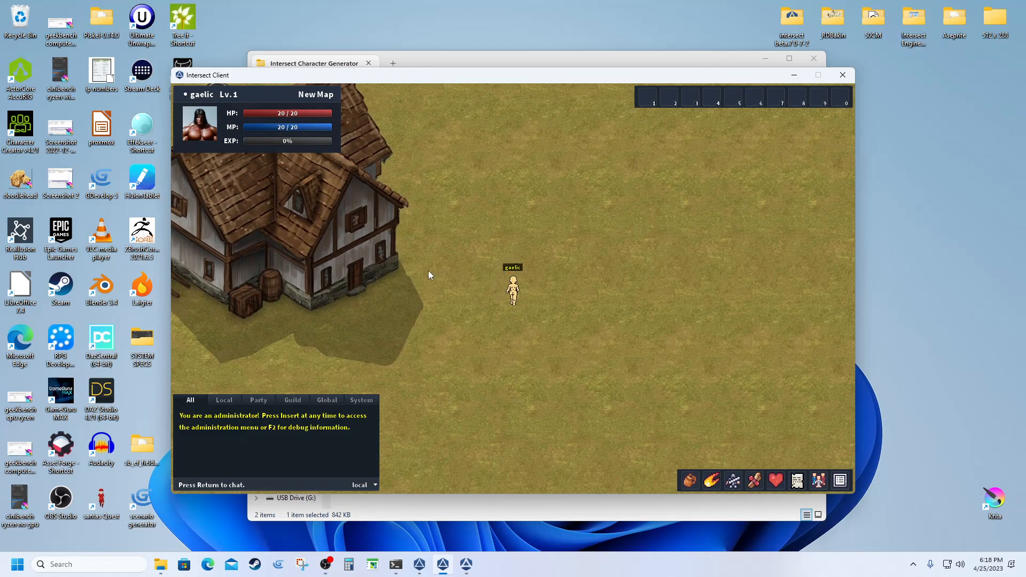
# Step: Walk the character back to the front door and step away and return to examine its scale against the house
pyautogui.press('a')
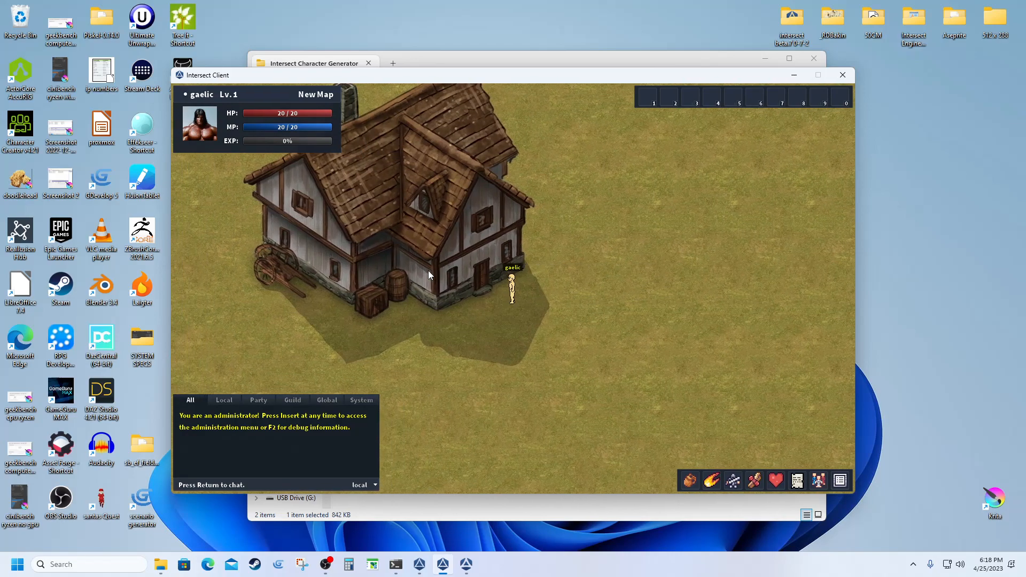
pyautogui.press('w')
pyautogui.press('s')
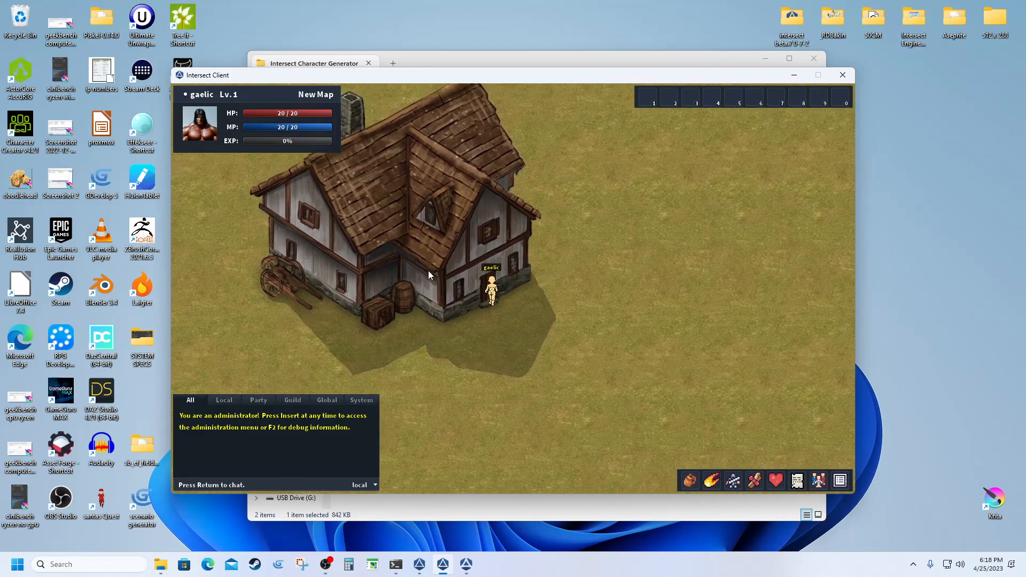
pyautogui.press('w')
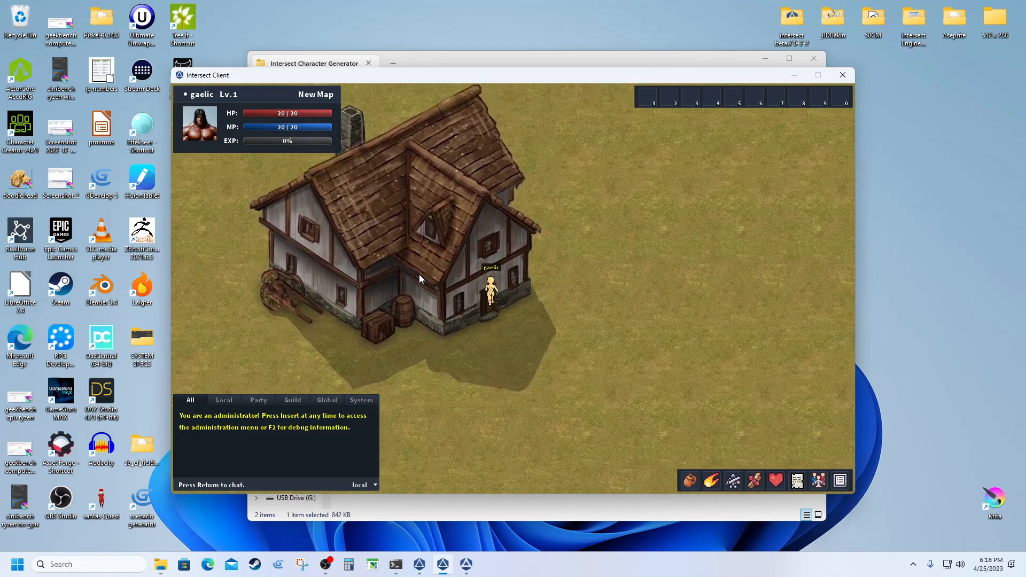
pyautogui.press('d')
pyautogui.press('s')
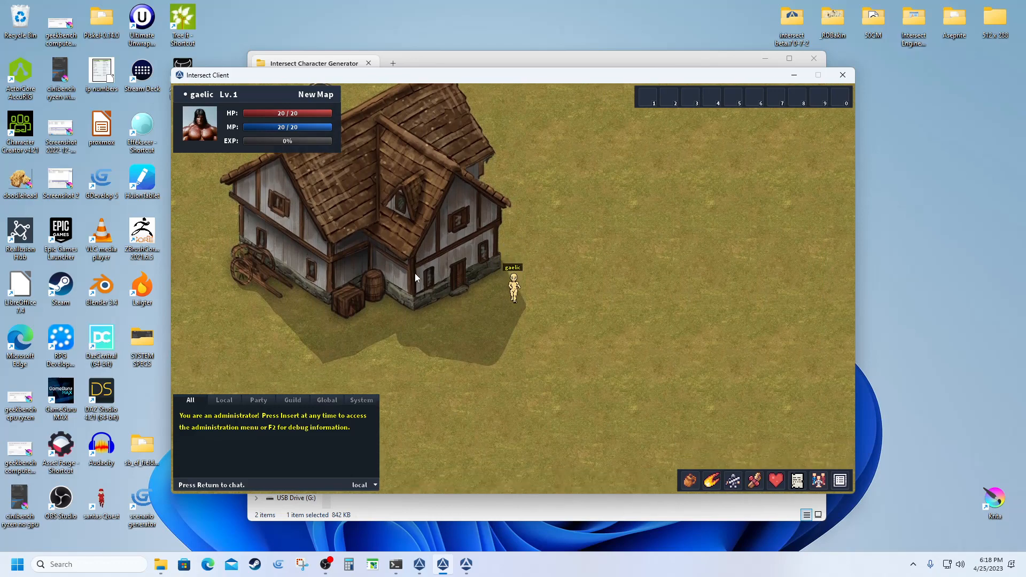
pyautogui.press('a')
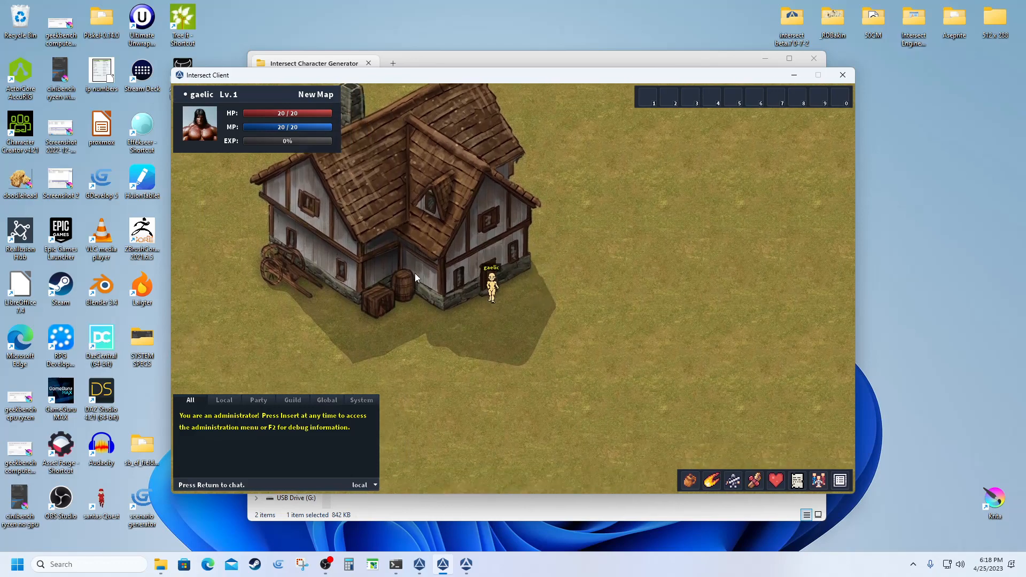
pyautogui.press('w')
pyautogui.press('s')
pyautogui.press('d')
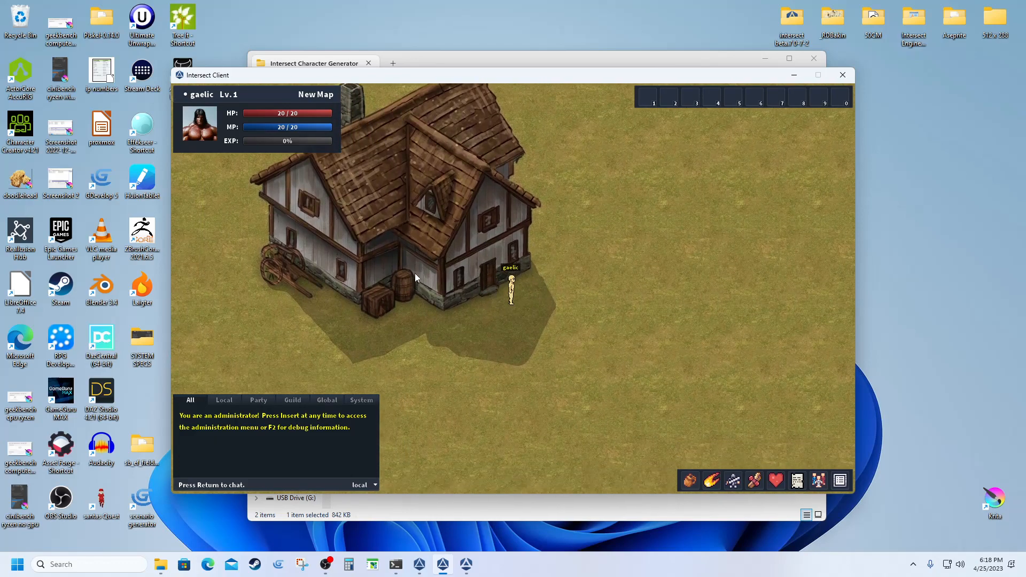
# Step: Walk the character west across the front of the house, past the barrel and cart, to the map's western edge
pyautogui.press('d')
pyautogui.press('a')
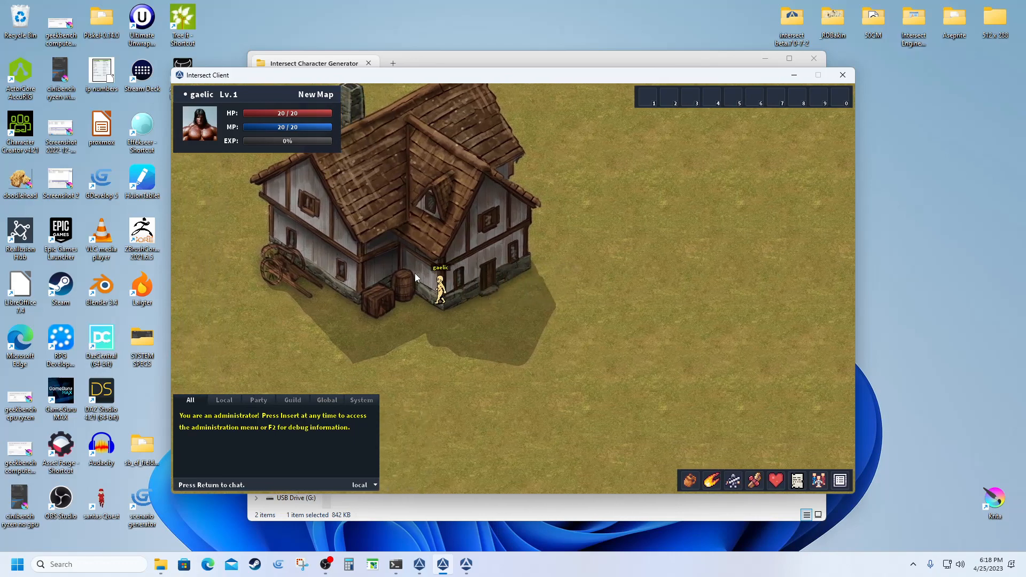
pyautogui.press('a')
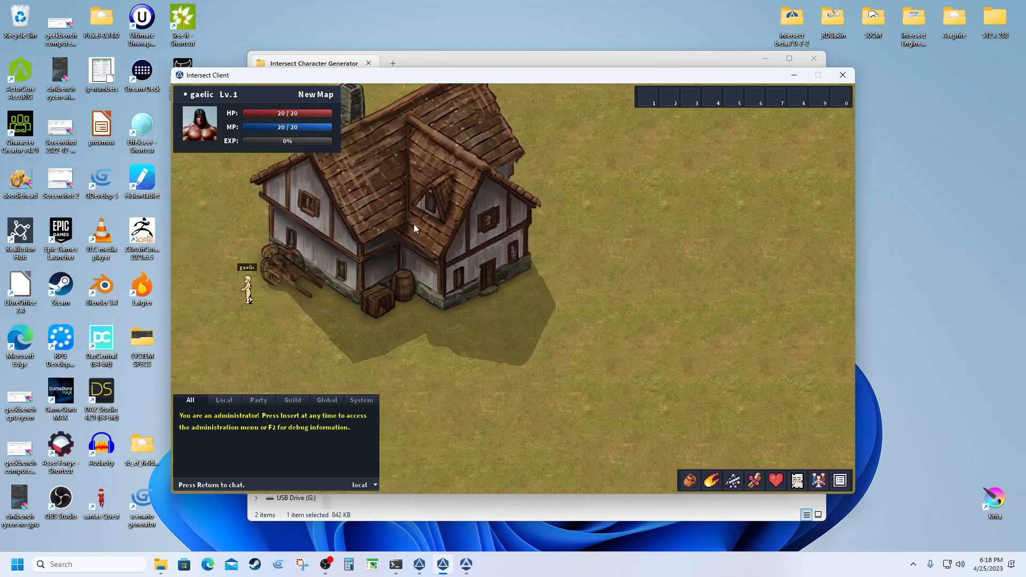
pyautogui.press('a')
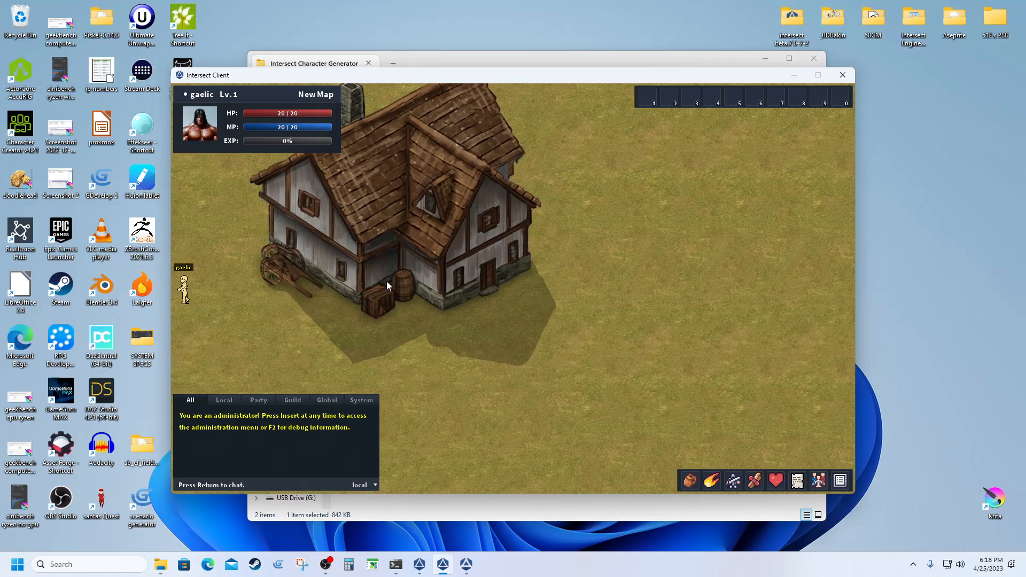
# Step: Walk the character slightly south and east past the house to the map's eastern edge
pyautogui.press('s')
pyautogui.press('d')
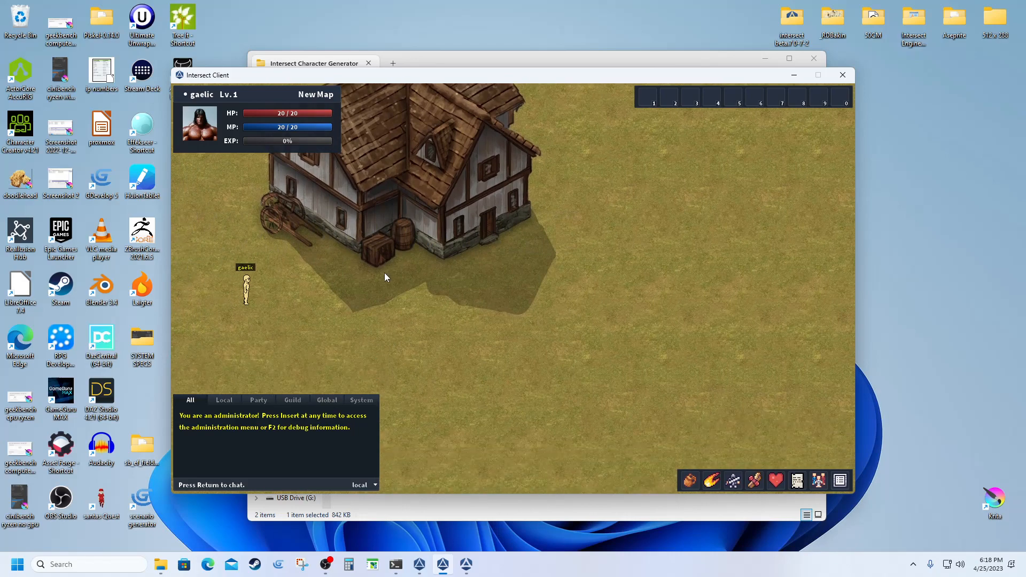
pyautogui.press('d')
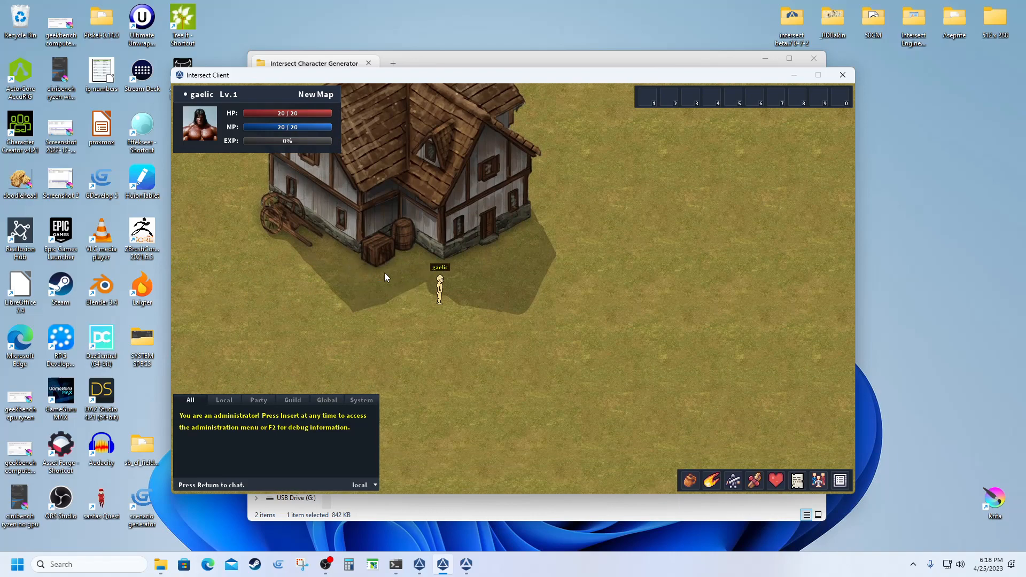
pyautogui.press('d')
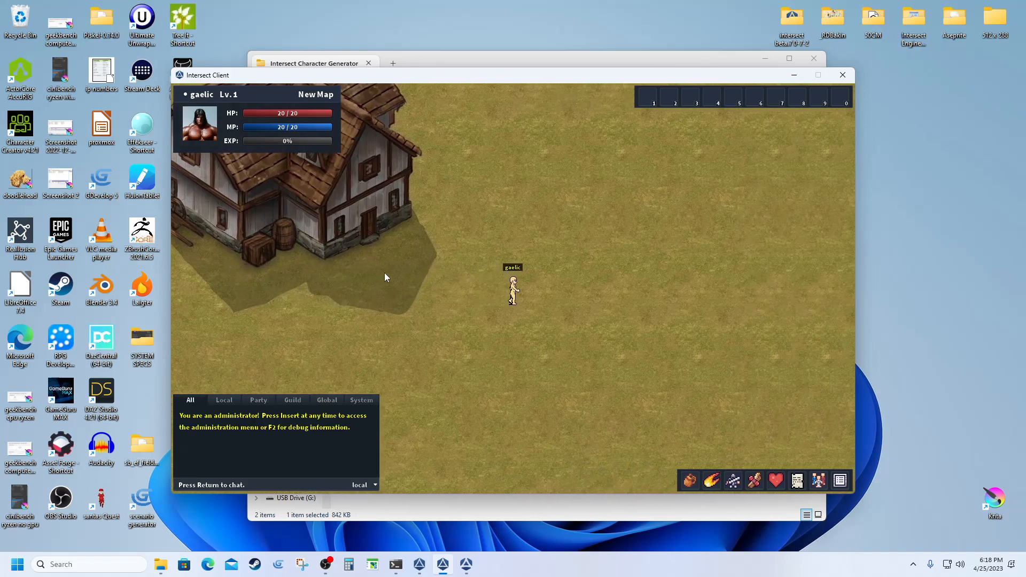
pyautogui.press('d')
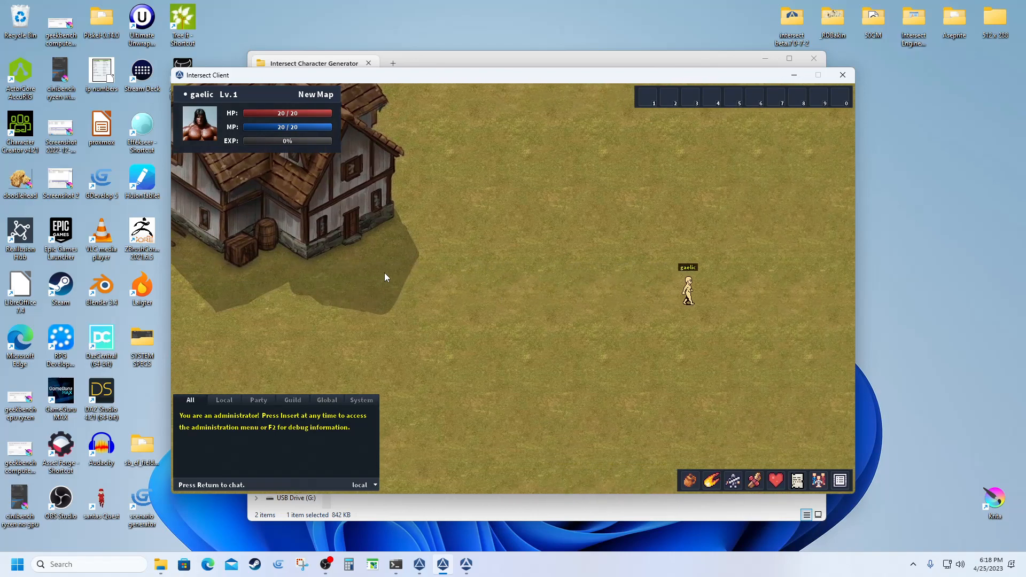
pyautogui.press('d')
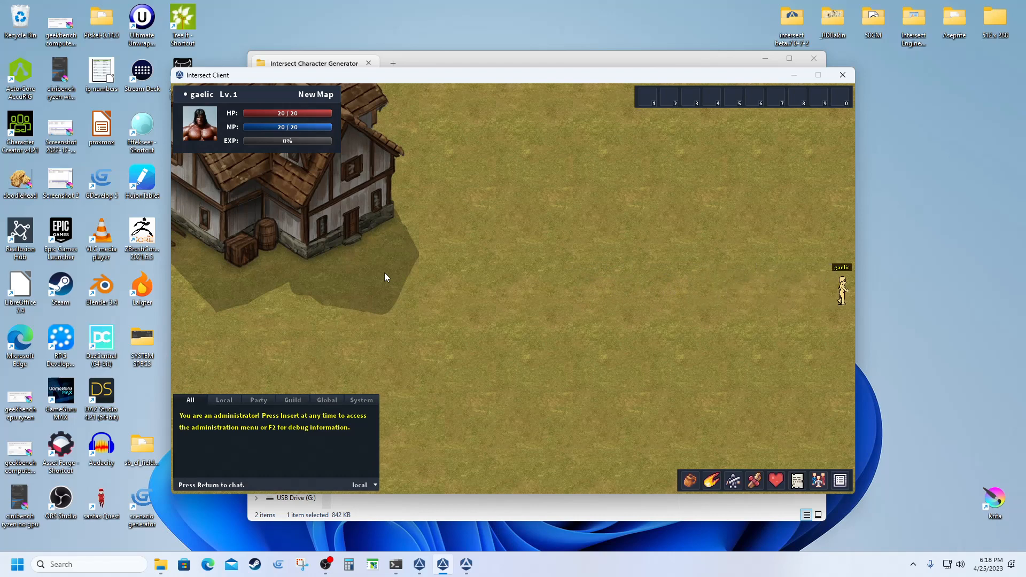
# Step: Walk the character back west from the eastern edge and south toward the map's lower boundary
pyautogui.press('a')
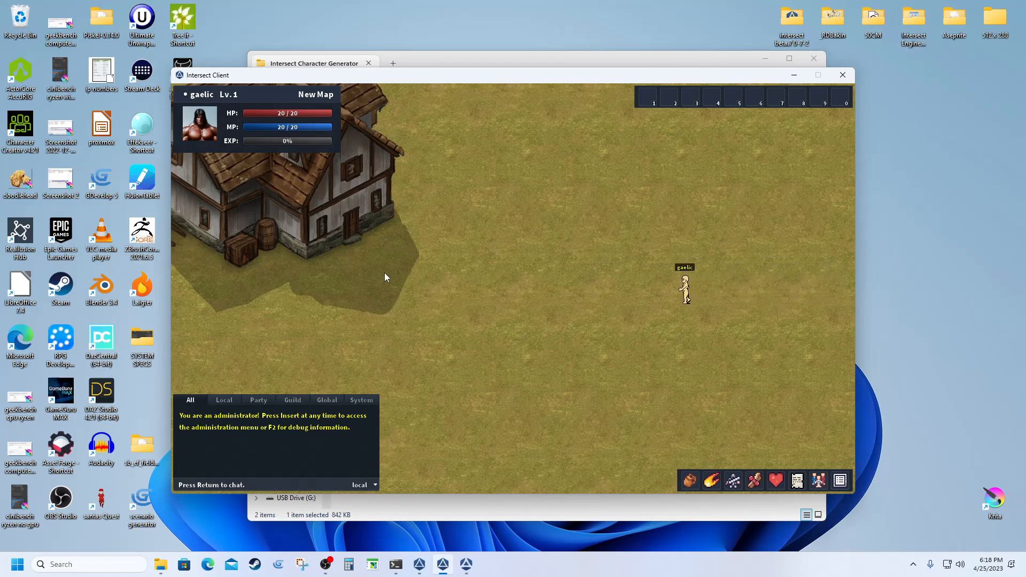
pyautogui.press('a')
pyautogui.press('s')
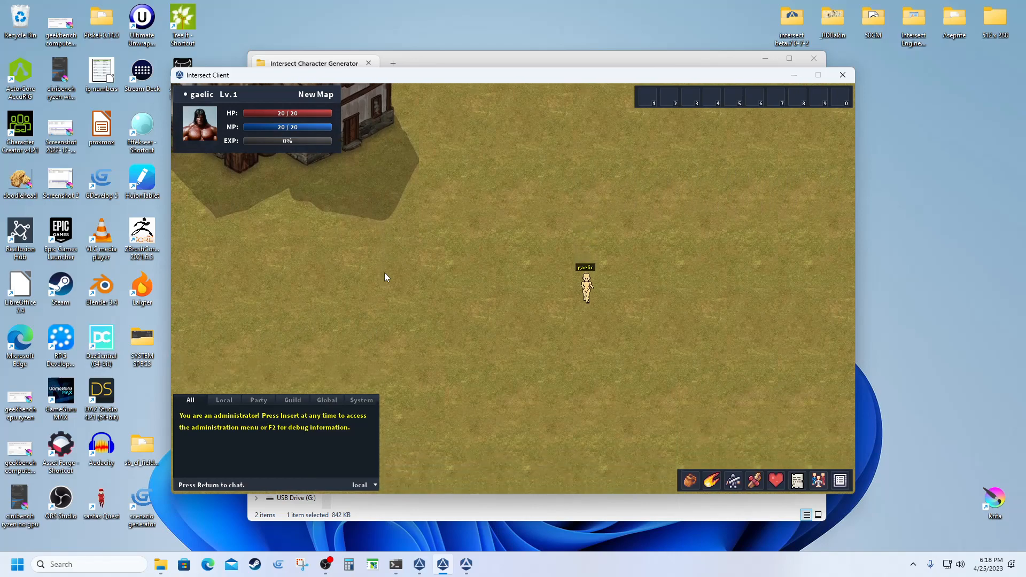
pyautogui.press('s')
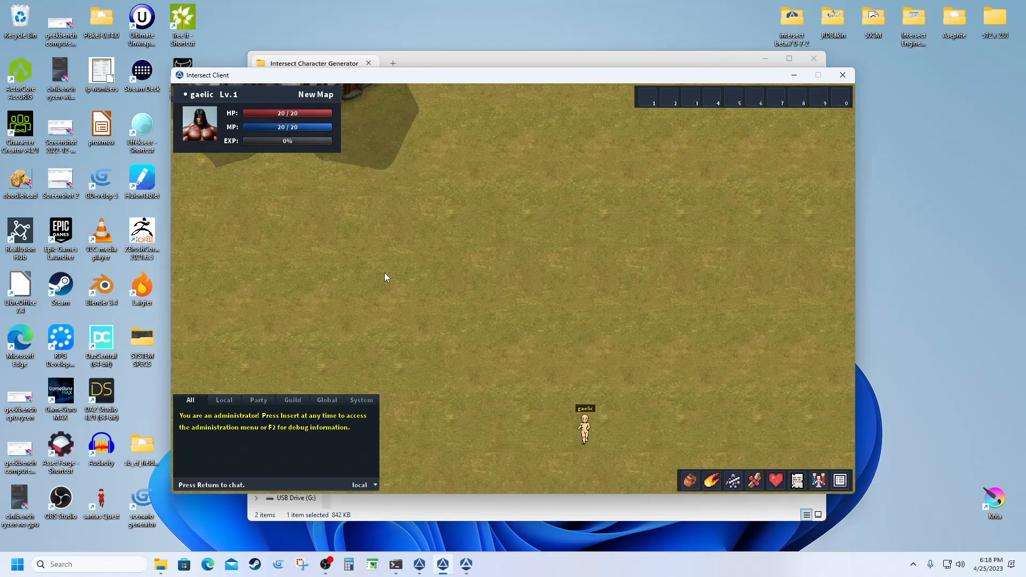
# Step: Walk the character south to the map's lower boundary and north across the map to its upper edge
pyautogui.press('s')
pyautogui.press('w')
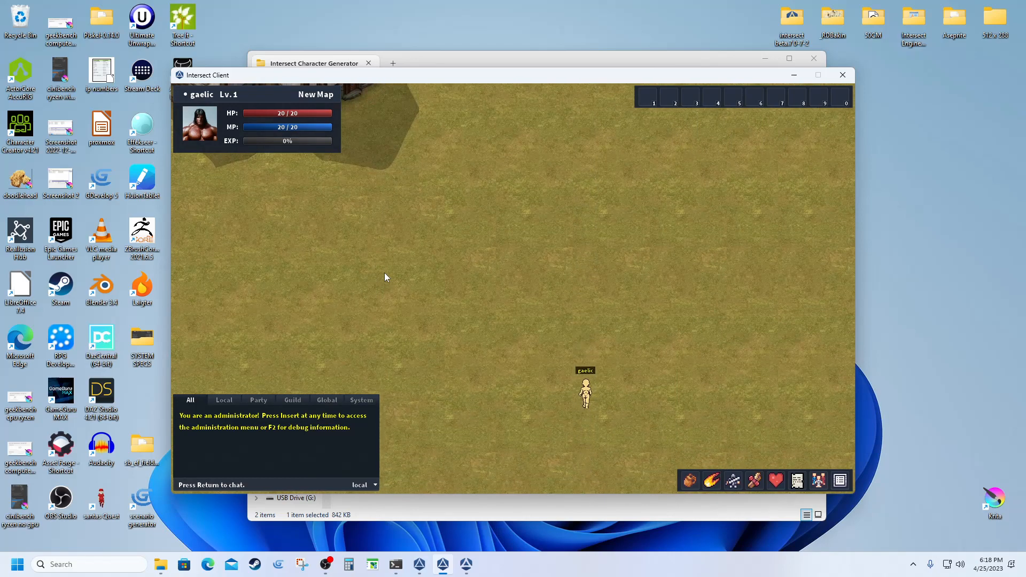
pyautogui.press('w')
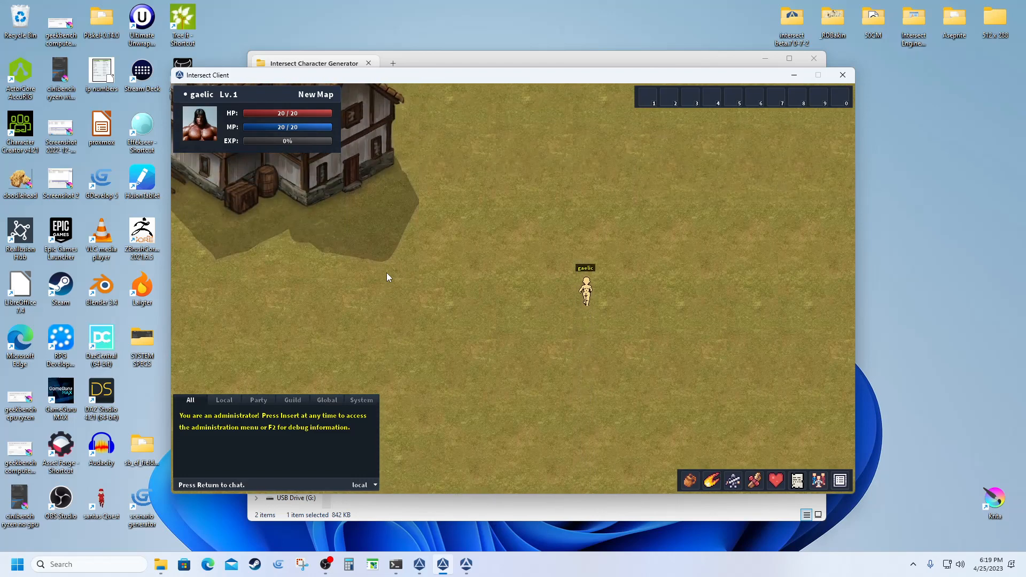
pyautogui.press('w')
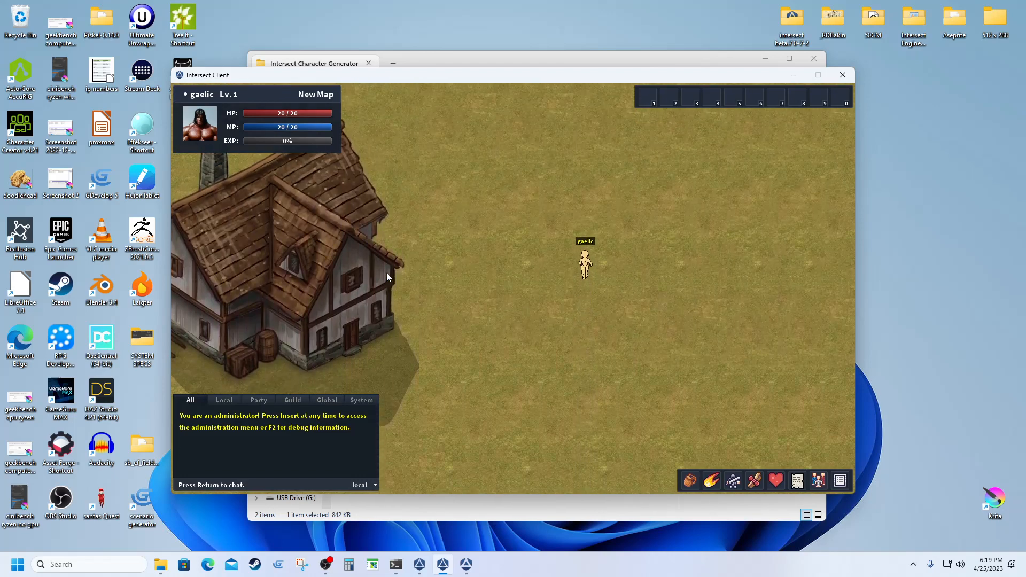
pyautogui.press('w')
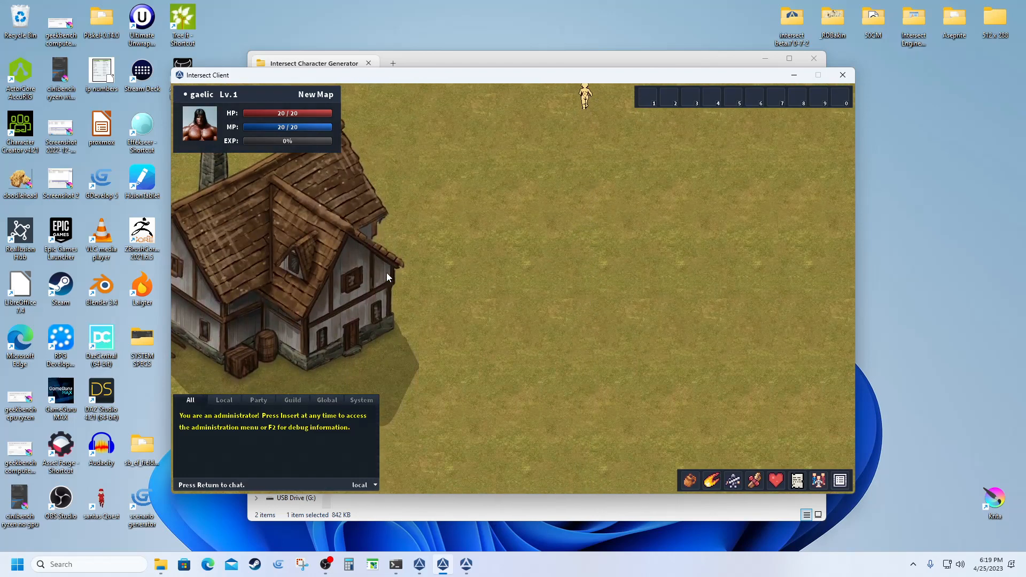
# Step: Walk the character back south to the east side of the house and pace west and east
pyautogui.press('s')
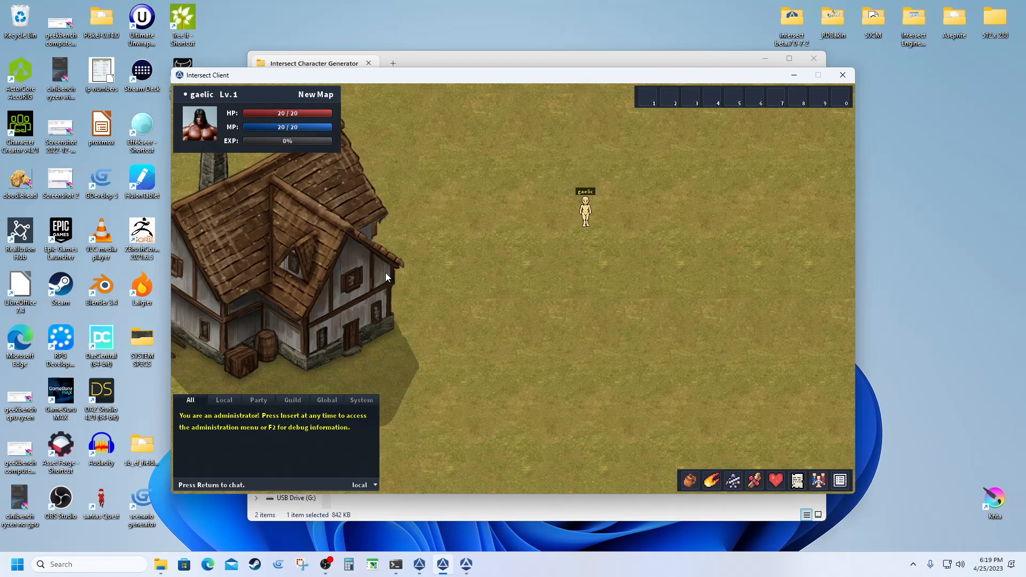
pyautogui.press('a')
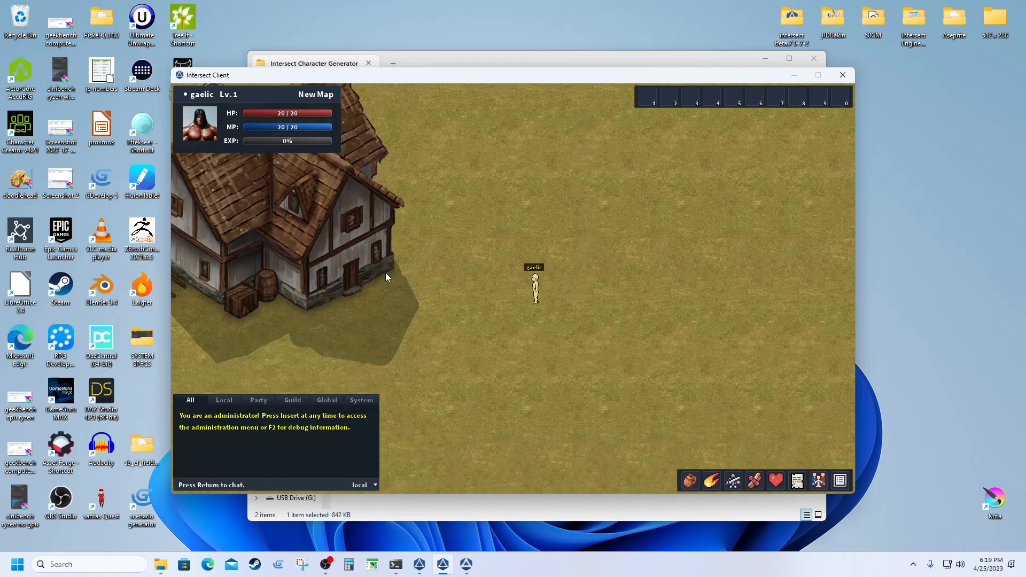
pyautogui.press('d')
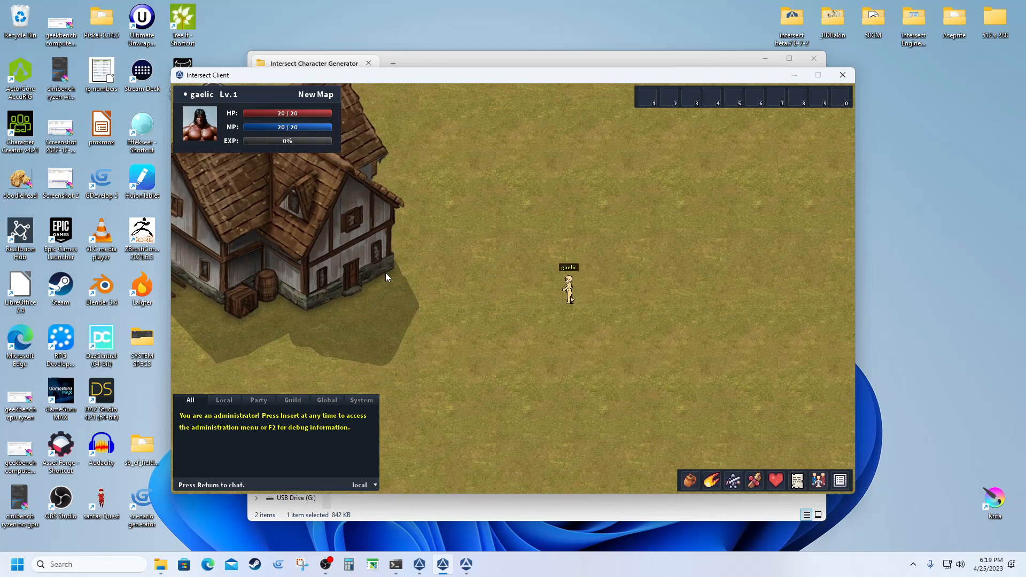
pyautogui.press('a')
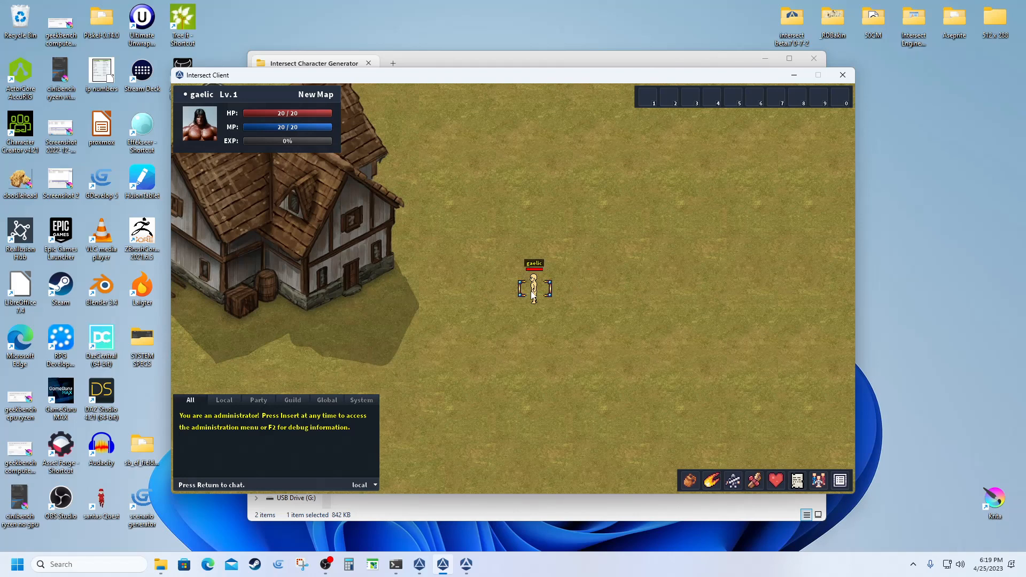
# Step: Move the character north, south, west and east beside the house to check the sprite in each facing direction
pyautogui.press('w')
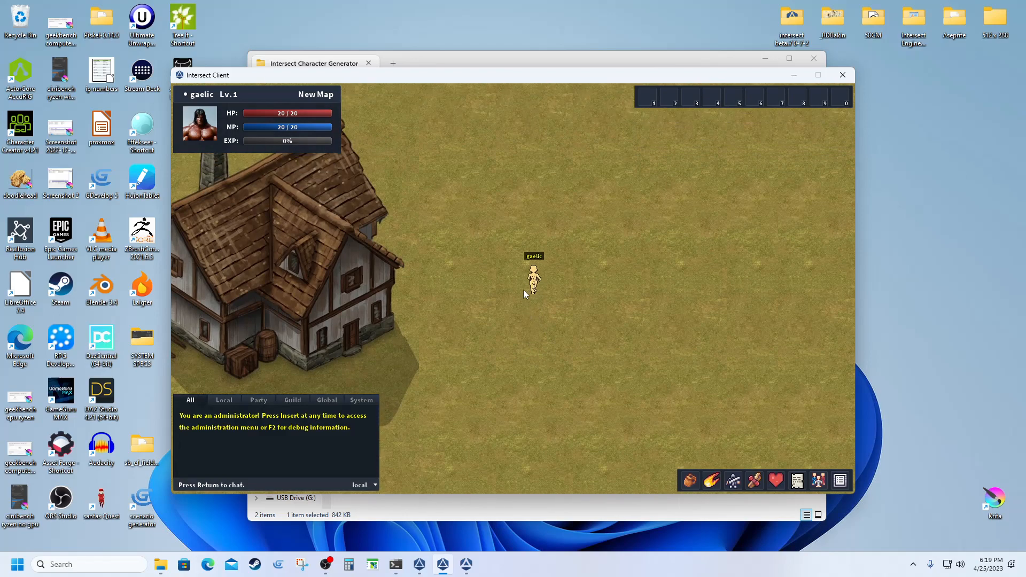
pyautogui.press('s')
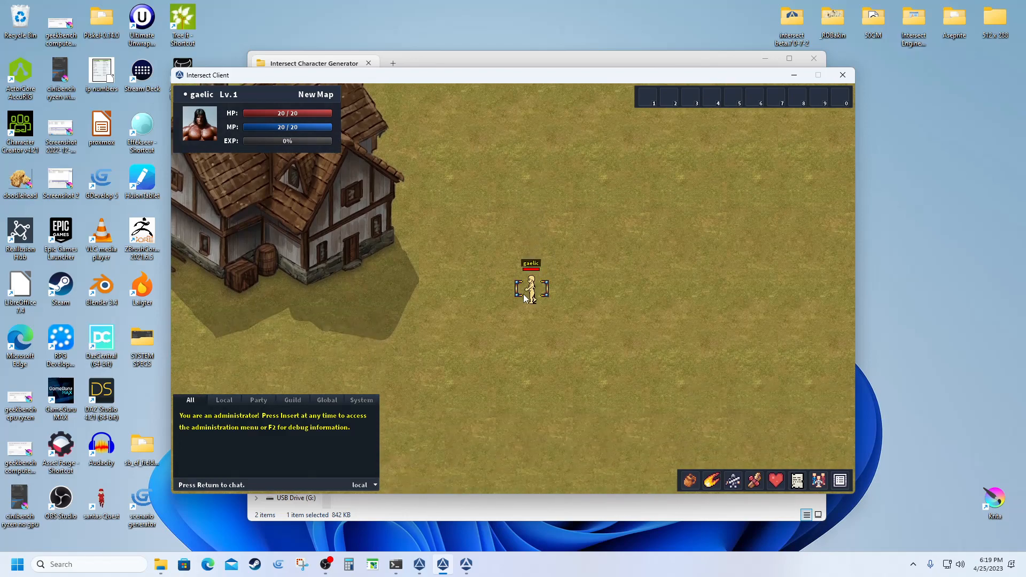
pyautogui.press('a')
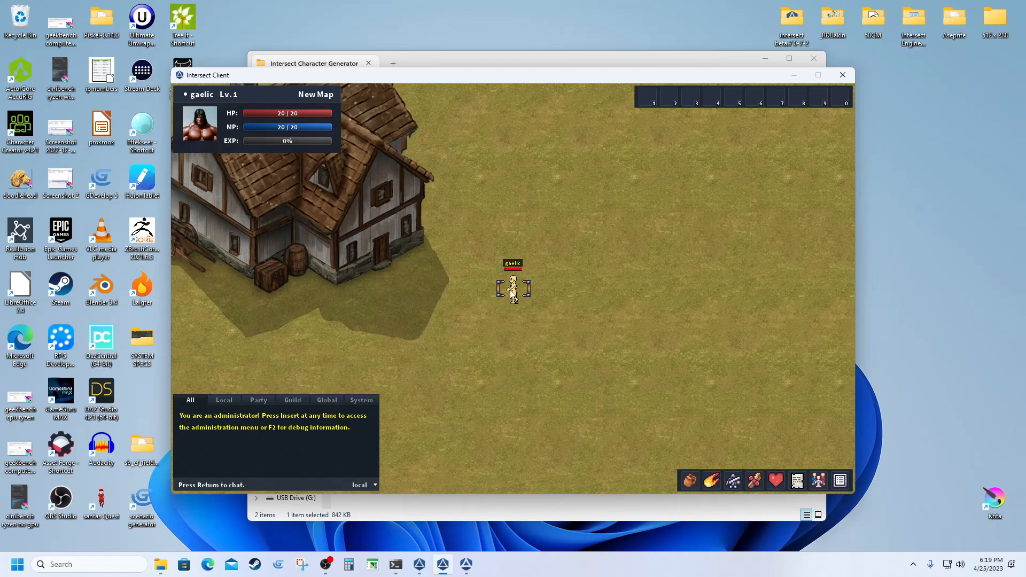
pyautogui.press('s')
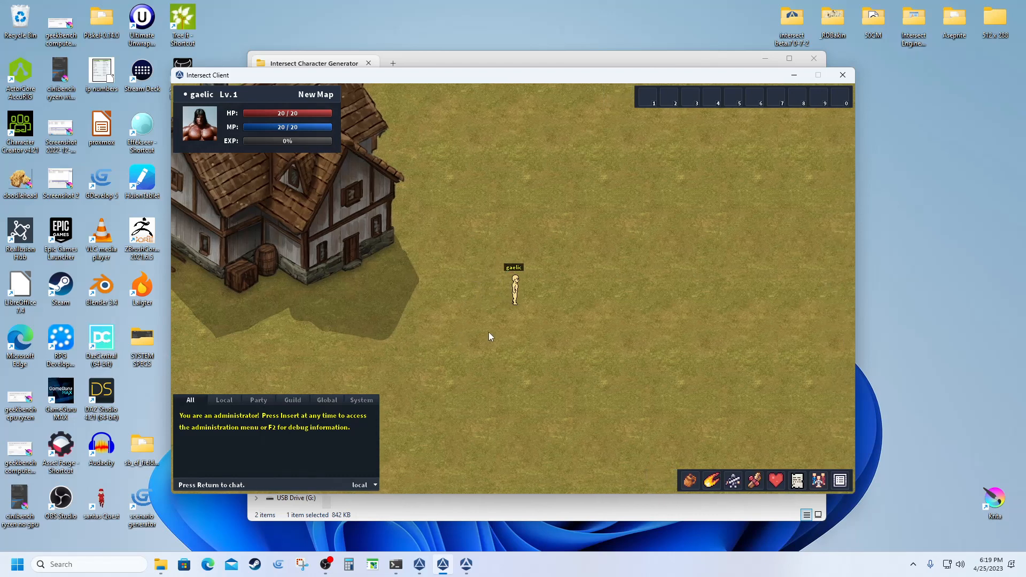
pyautogui.press('d')
pyautogui.press('a')
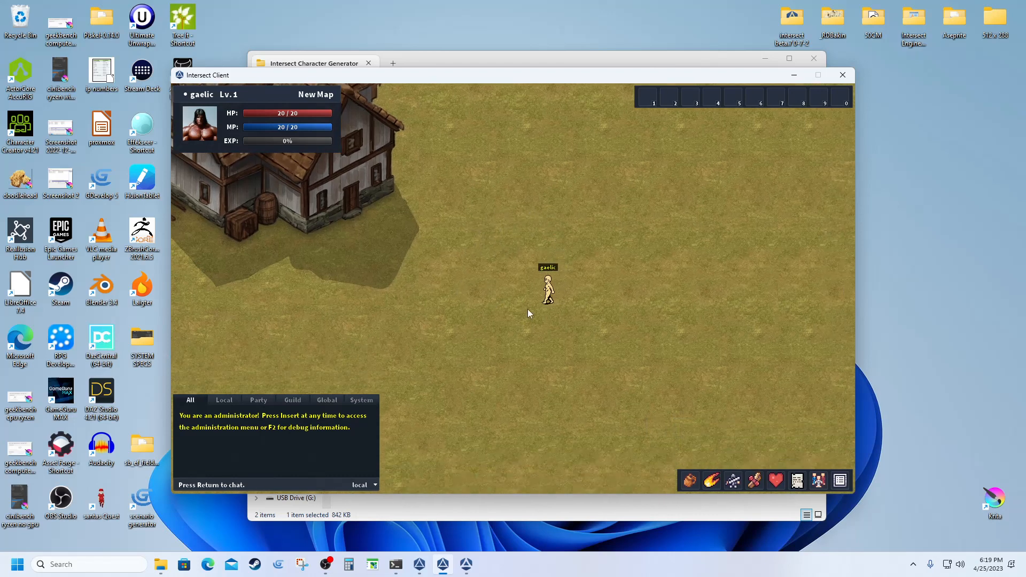
# Step: Walk the character east, away from the house, and back northwest toward its shadow
pyautogui.click(528, 308)
pyautogui.click(565, 301)
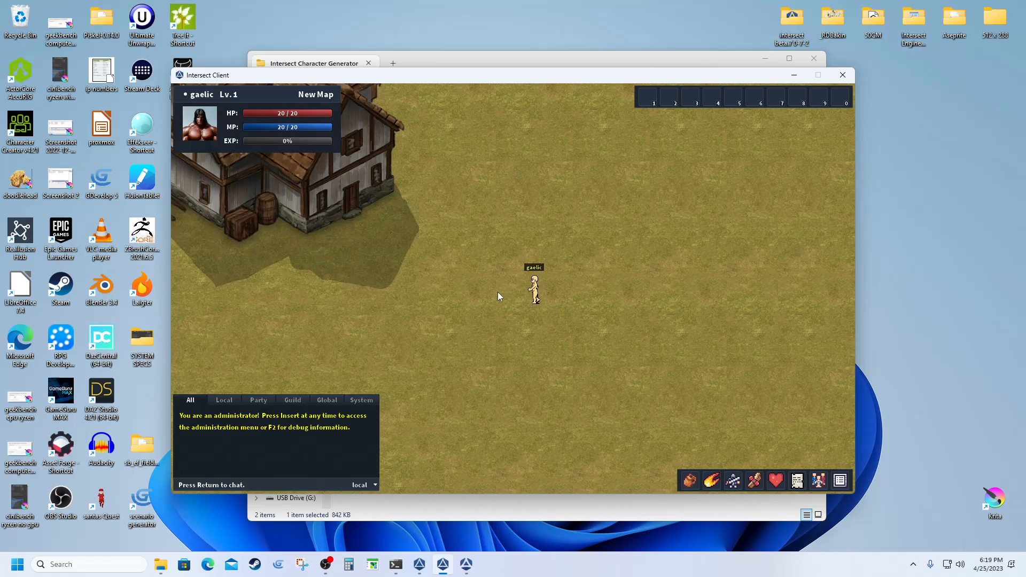
pyautogui.press('d')
pyautogui.press('a')
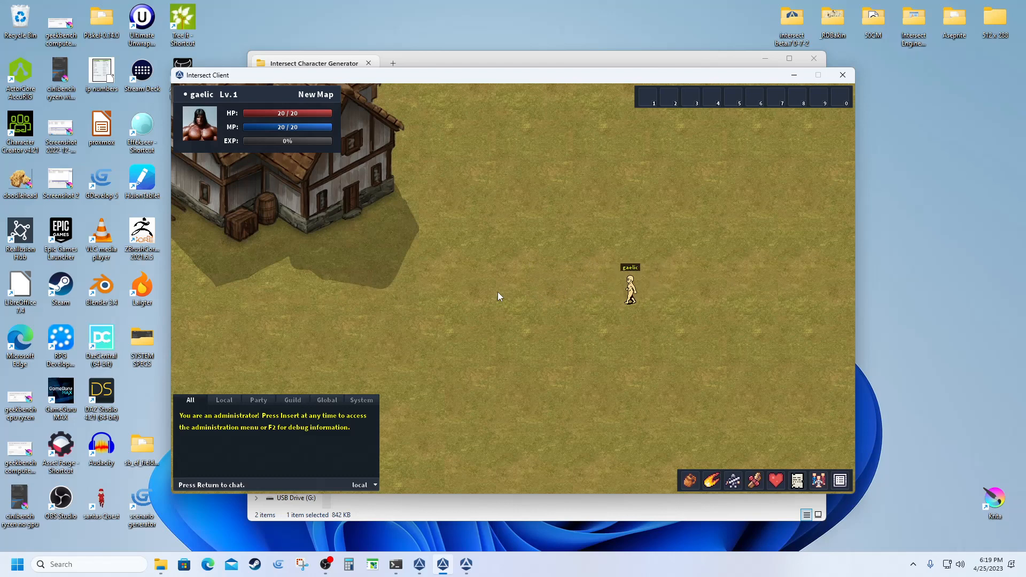
pyautogui.press('w')
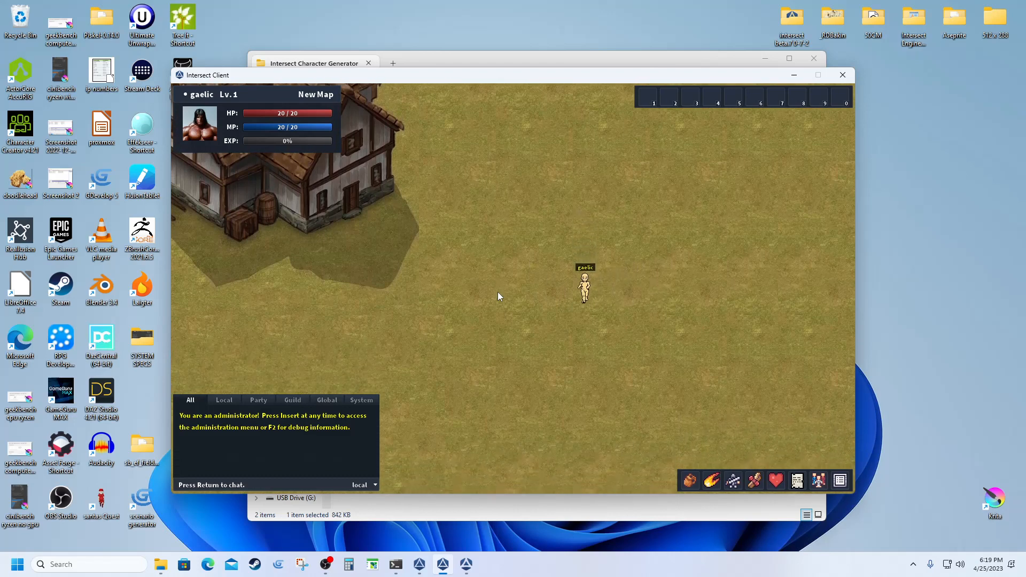
pyautogui.press('a')
pyautogui.press('w')
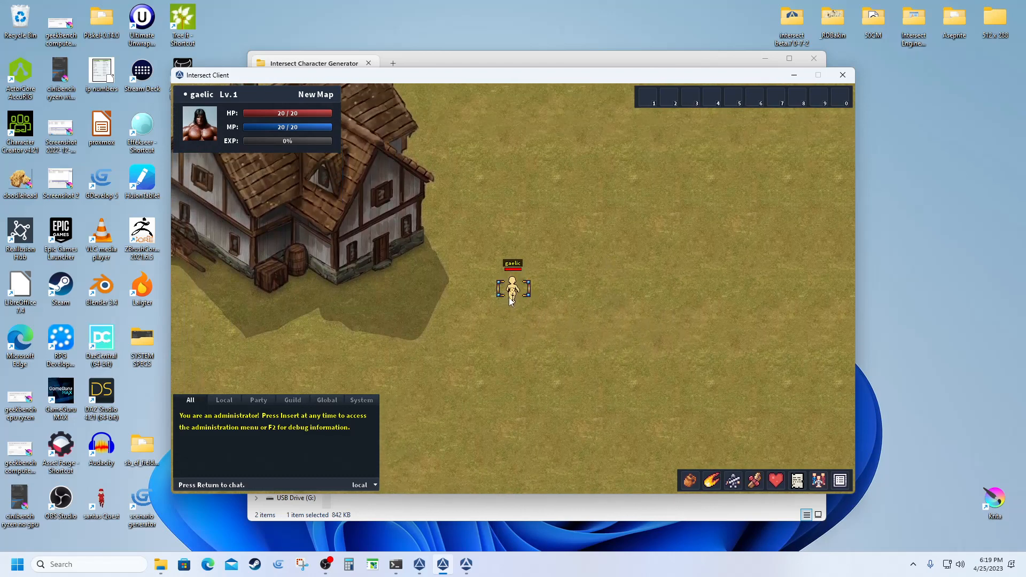
# Step: Target the character and walk it around the house's east corner into the shadow near the front door
pyautogui.click(512, 298)
pyautogui.press('a')
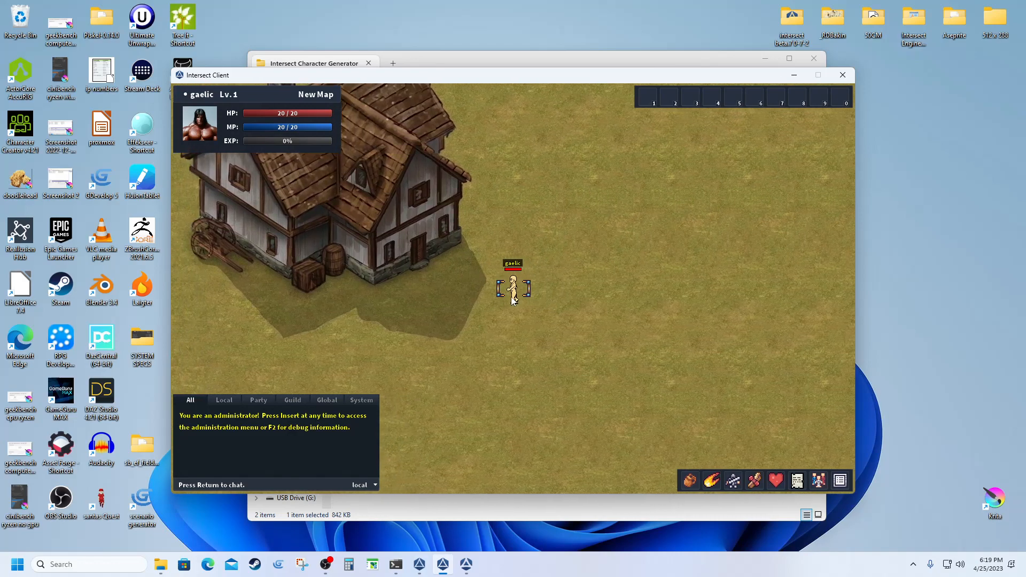
pyautogui.press('w')
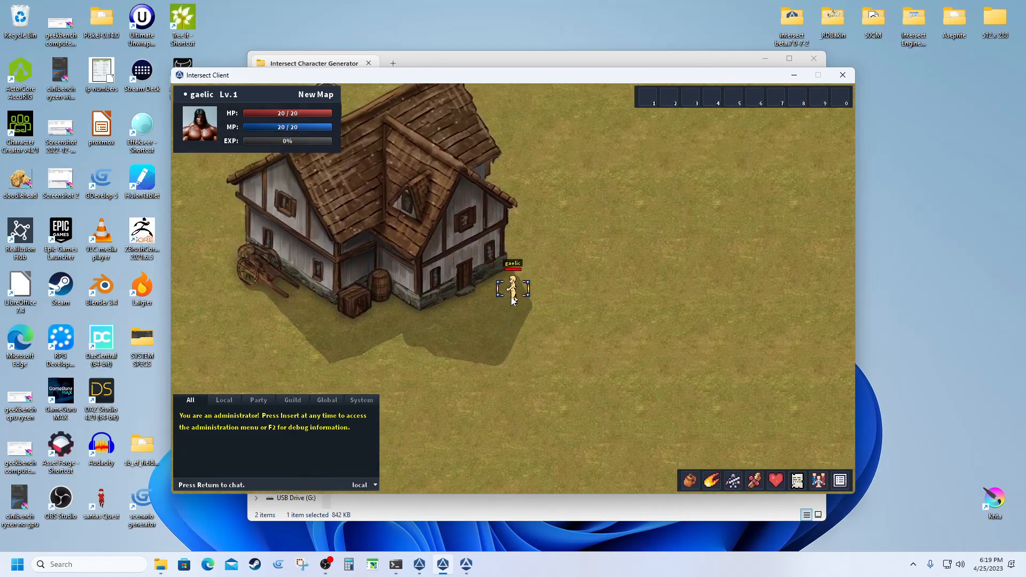
pyautogui.press('a')
pyautogui.press('s')
pyautogui.press('d')
pyautogui.press('w')
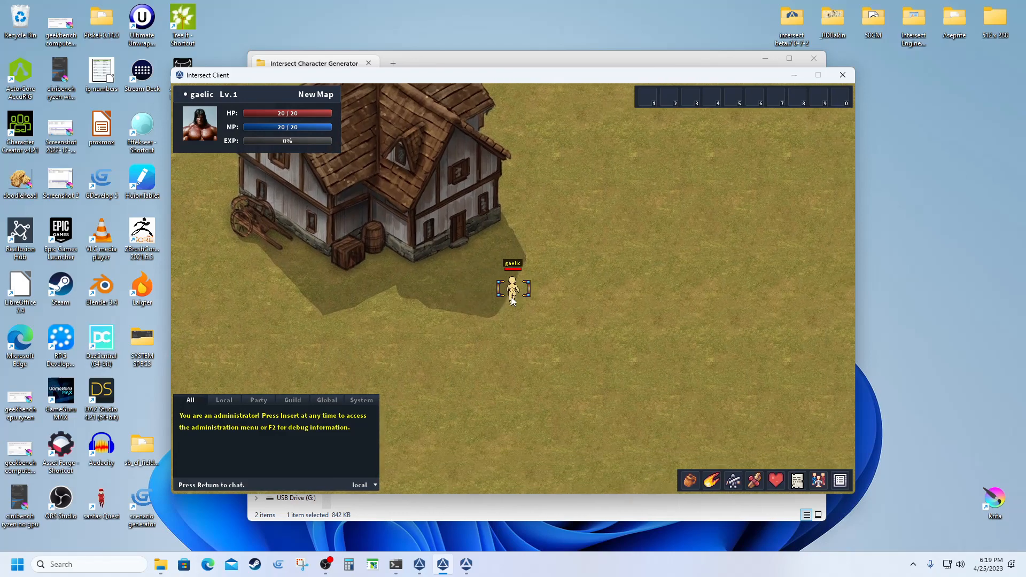
pyautogui.press('a')
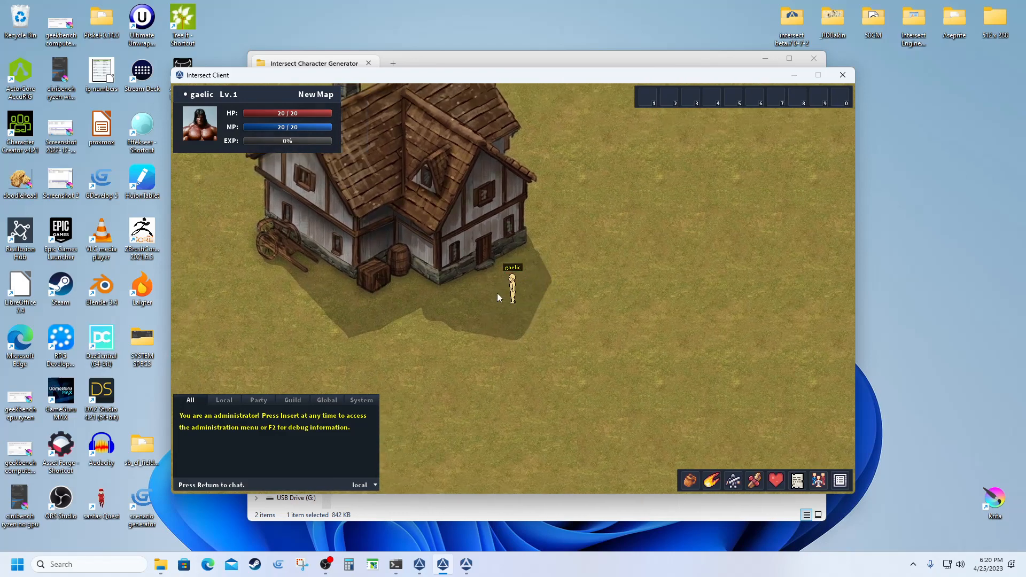
# Step: Clear the character's target and walk it west to just below the front door to compare its scale
pyautogui.click(510, 299)
pyautogui.click(471, 293)
pyautogui.press('a')
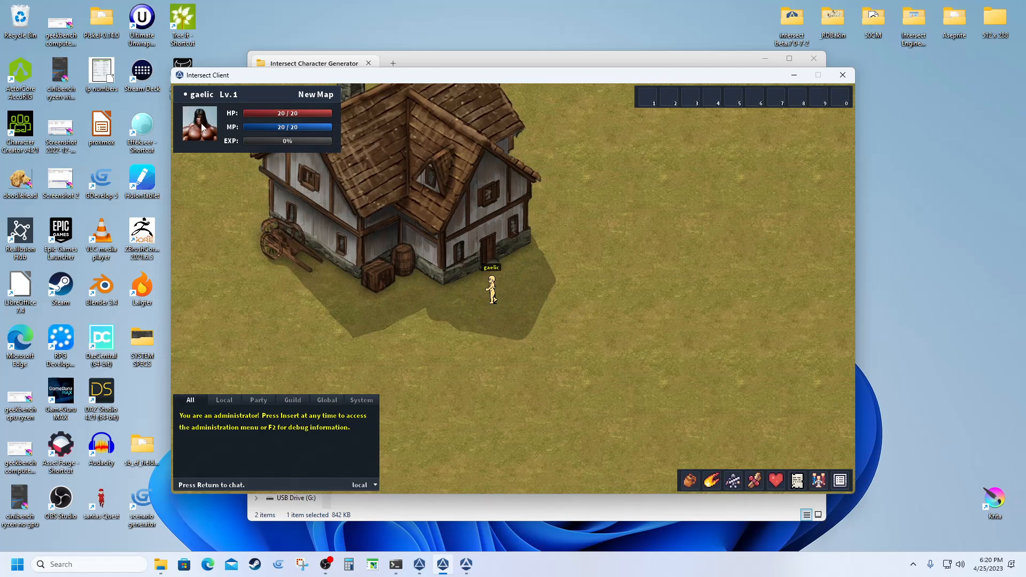
pyautogui.click(491, 289)
# Step: Log out to the main menu and log back in with the saved account credentials
pyautogui.press('Escape')
pyautogui.click(517, 319)
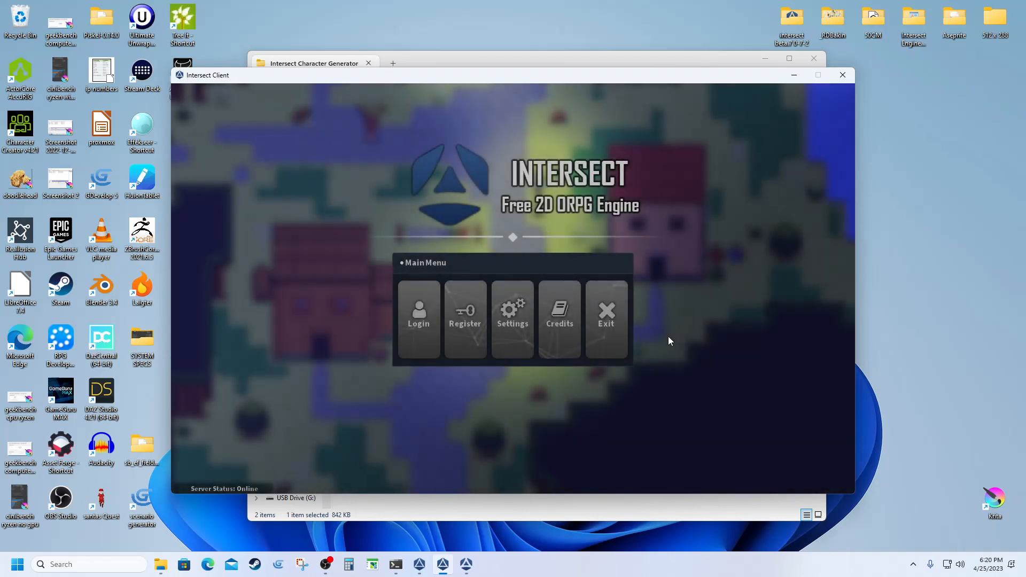
pyautogui.click(427, 322)
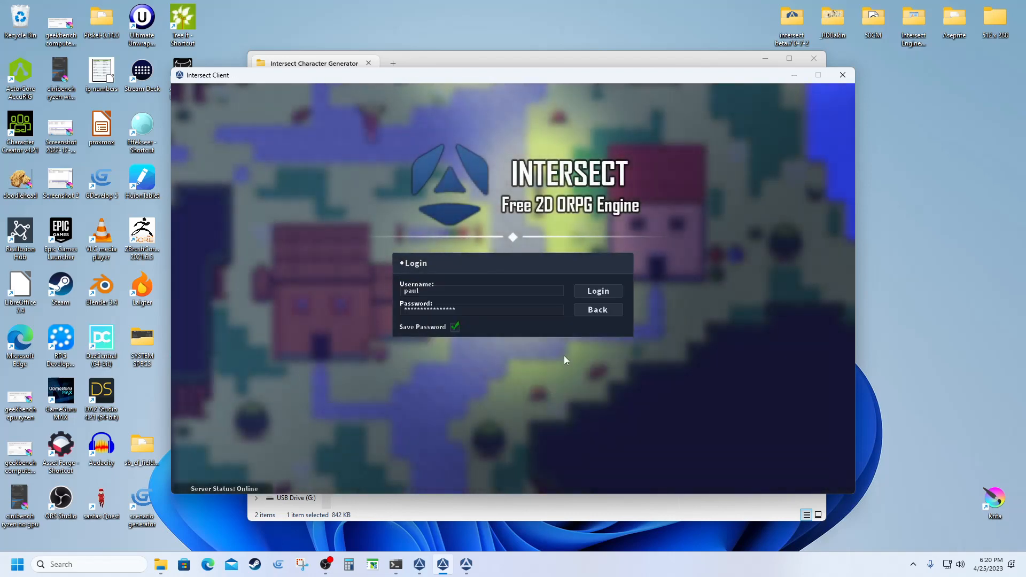
pyautogui.click(593, 292)
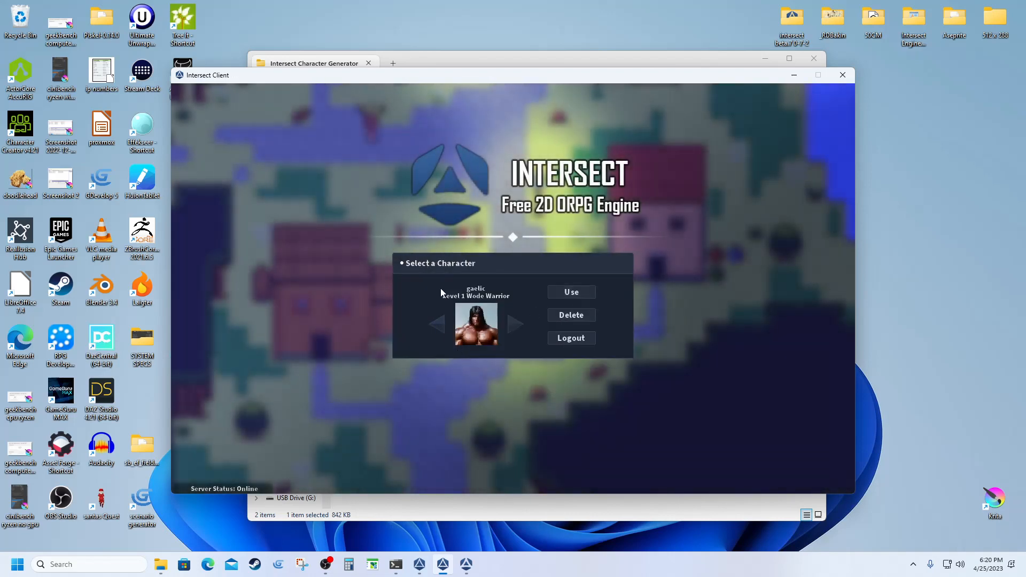
# Step: Create a female Wode Warrior named Budicca in the empty character slot and enter the game
pyautogui.click(514, 326)
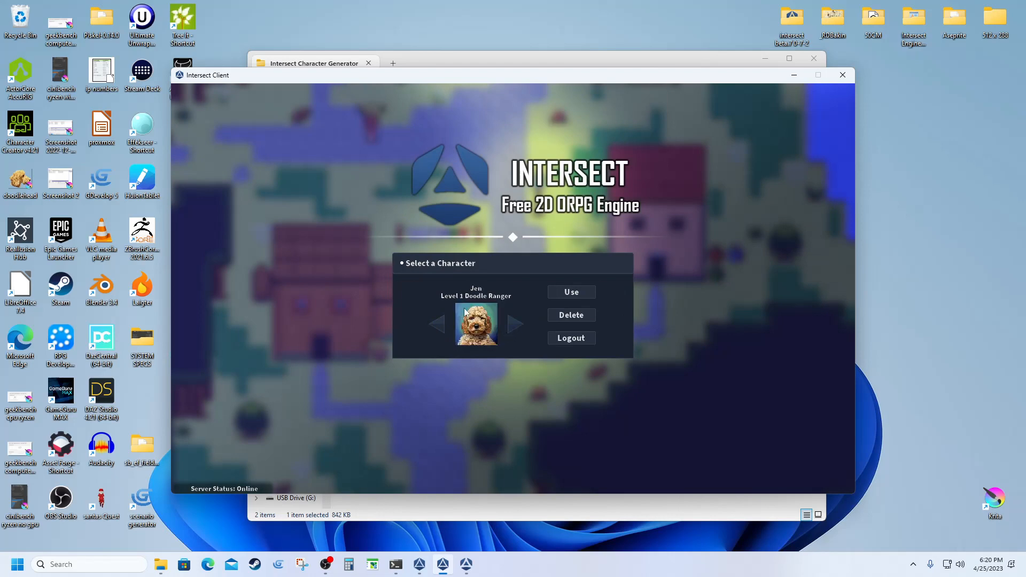
pyautogui.click(513, 325)
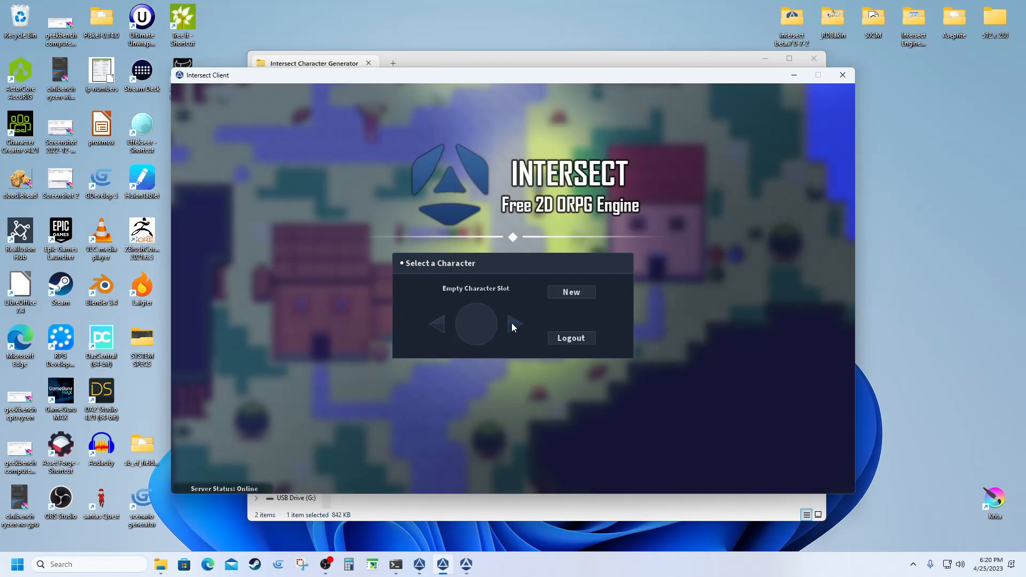
pyautogui.click(566, 295)
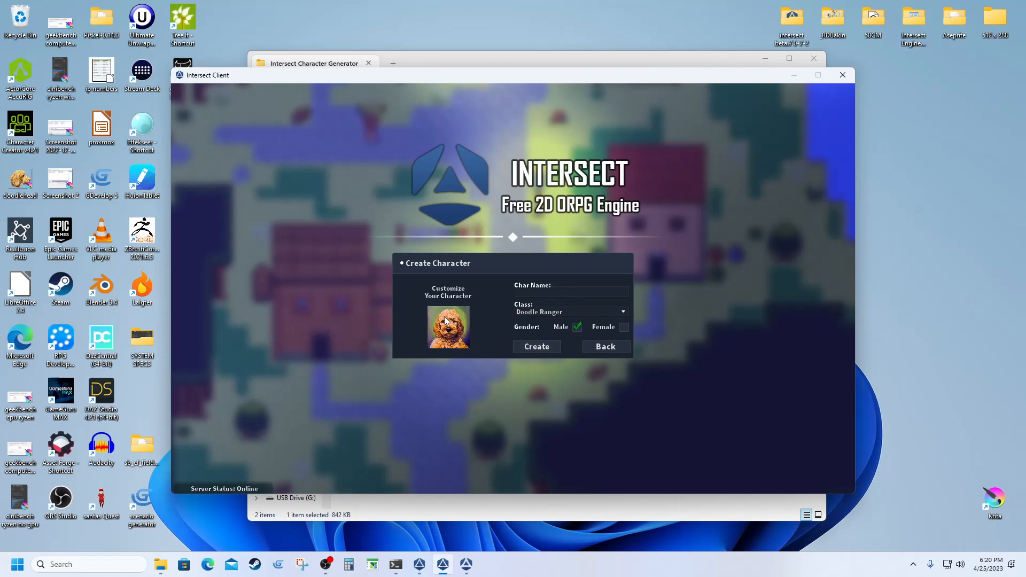
pyautogui.click(547, 315)
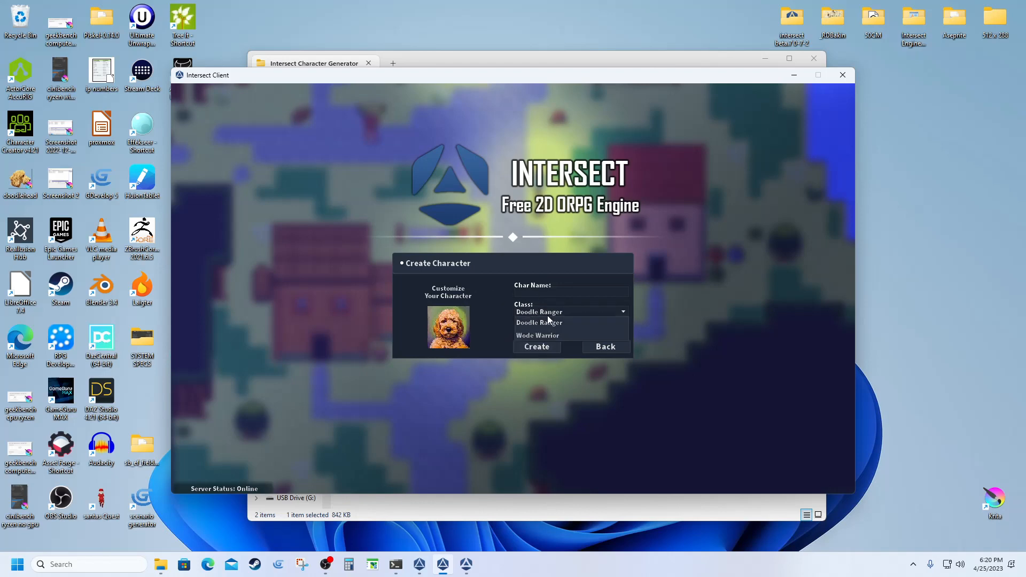
pyautogui.click(534, 337)
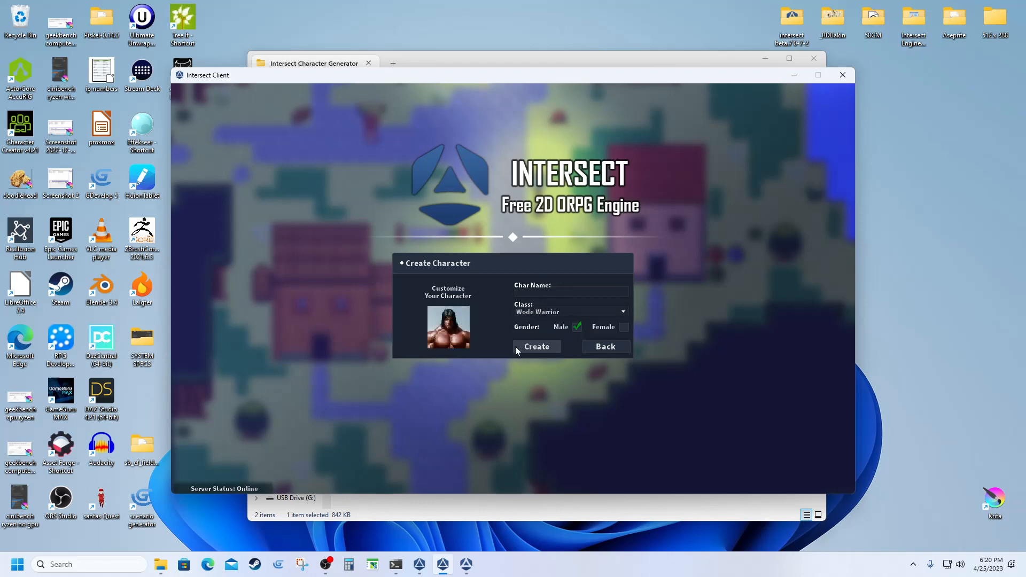
pyautogui.click(624, 327)
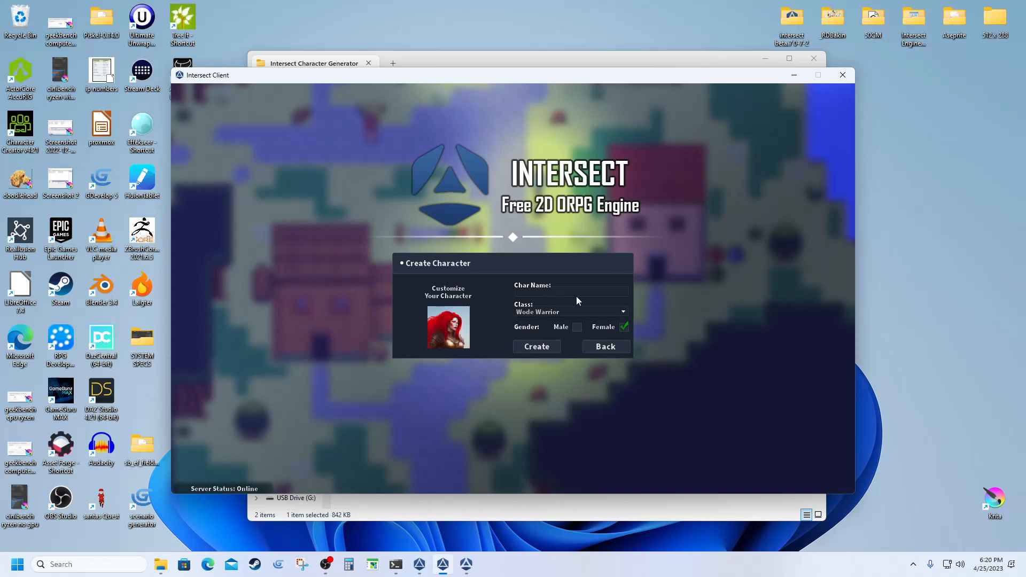
pyautogui.write('Budicca')
pyautogui.click(541, 347)
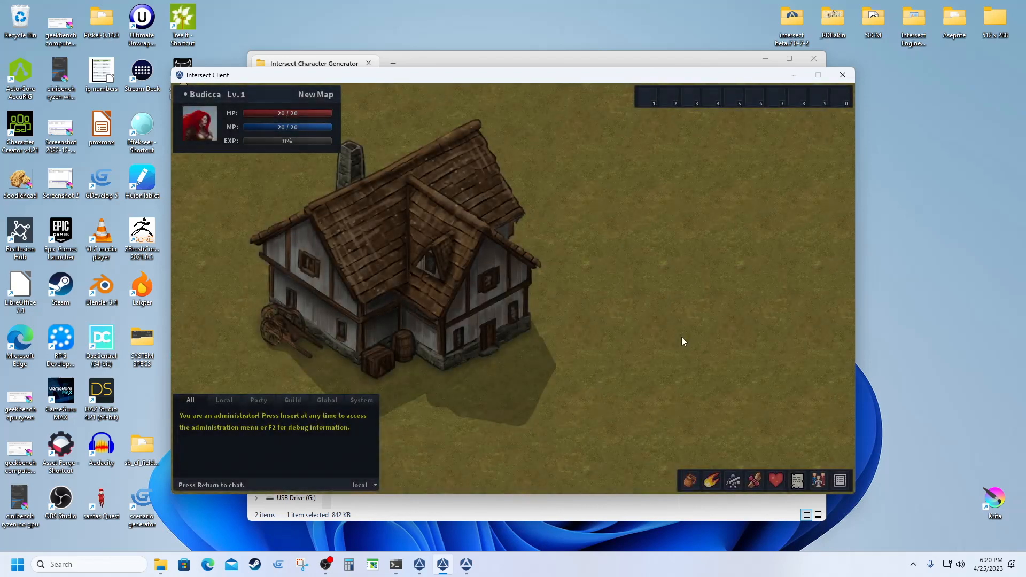
# Step: Walk Budicca south from the map's west edge and east to the front of the house
pyautogui.press('s')
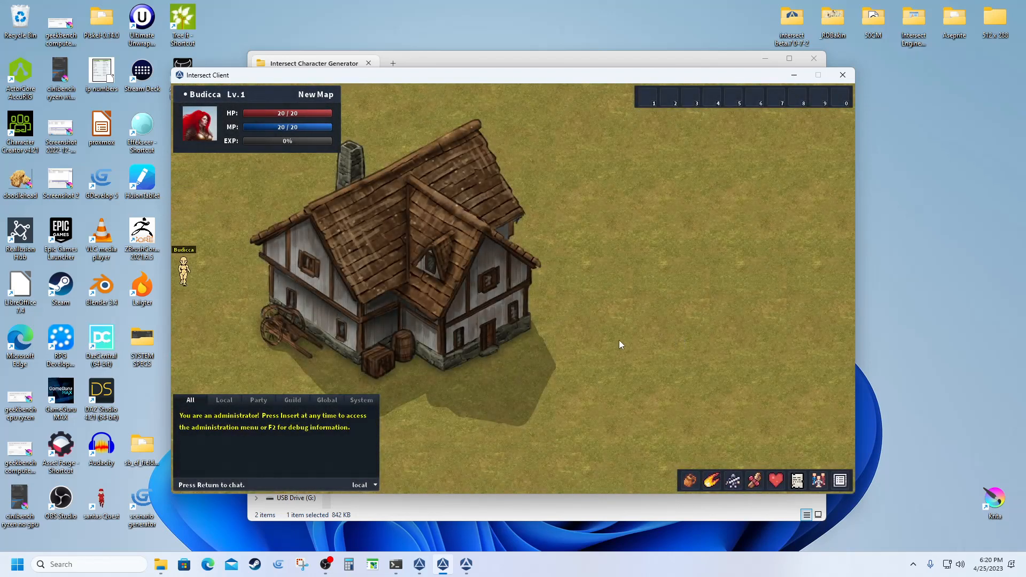
pyautogui.press('d')
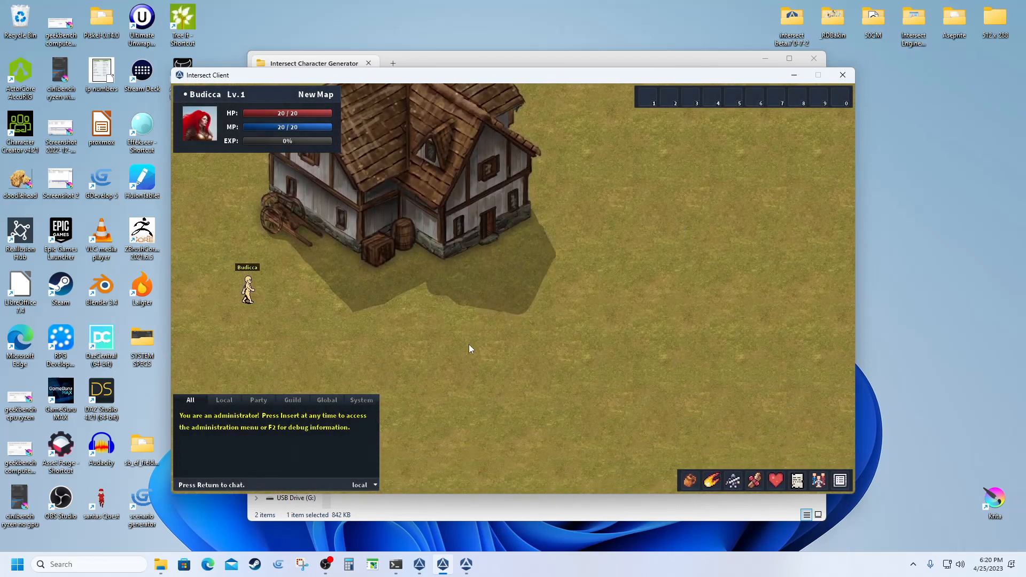
pyautogui.press('d')
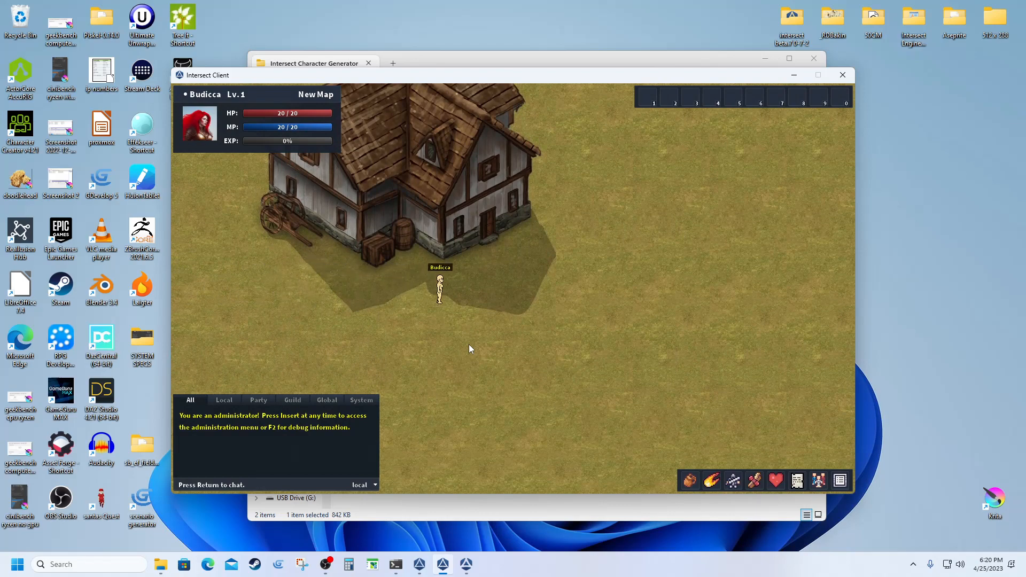
# Step: Walk Budicca up to the house's front door to compare her scale, and back southeast to the edge of its shadow
pyautogui.press('w')
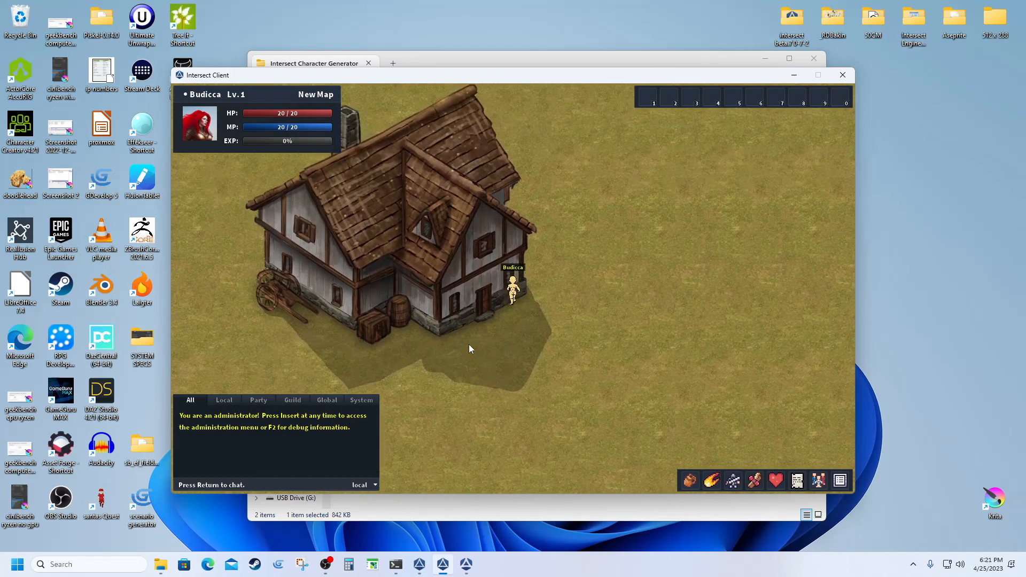
pyautogui.press('s')
pyautogui.press('w')
pyautogui.press('a')
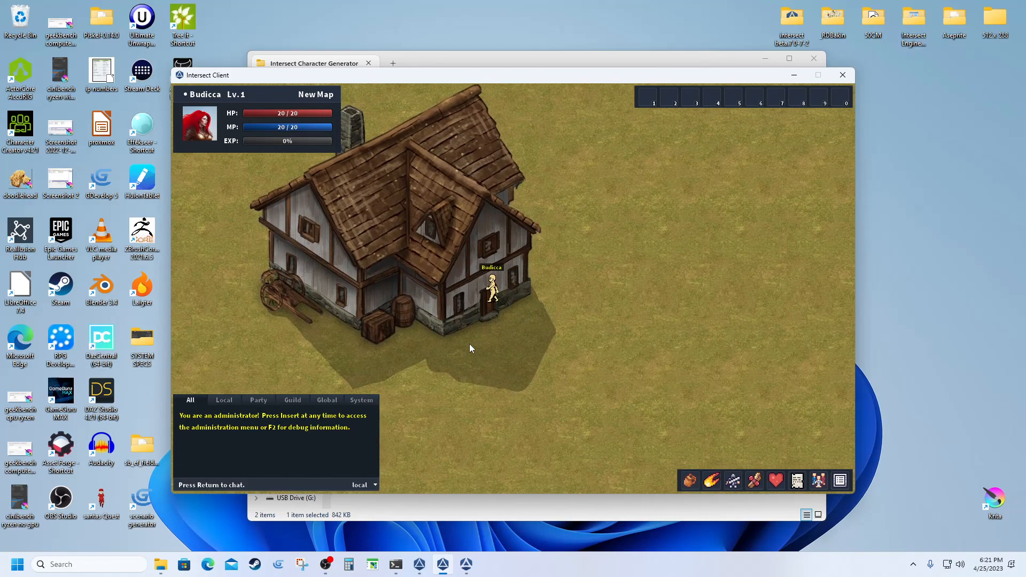
pyautogui.press('s')
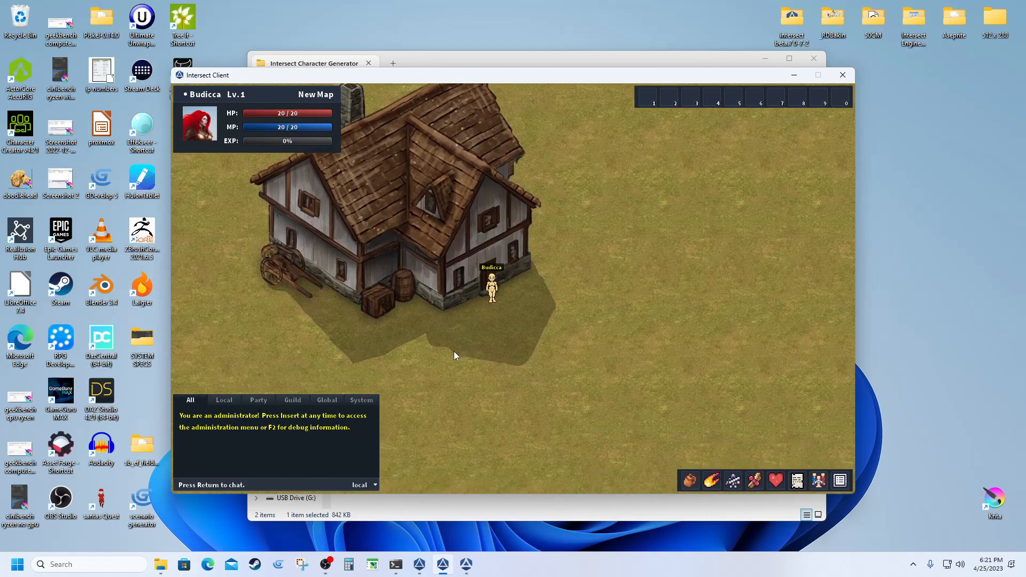
pyautogui.press('s')
pyautogui.press('d')
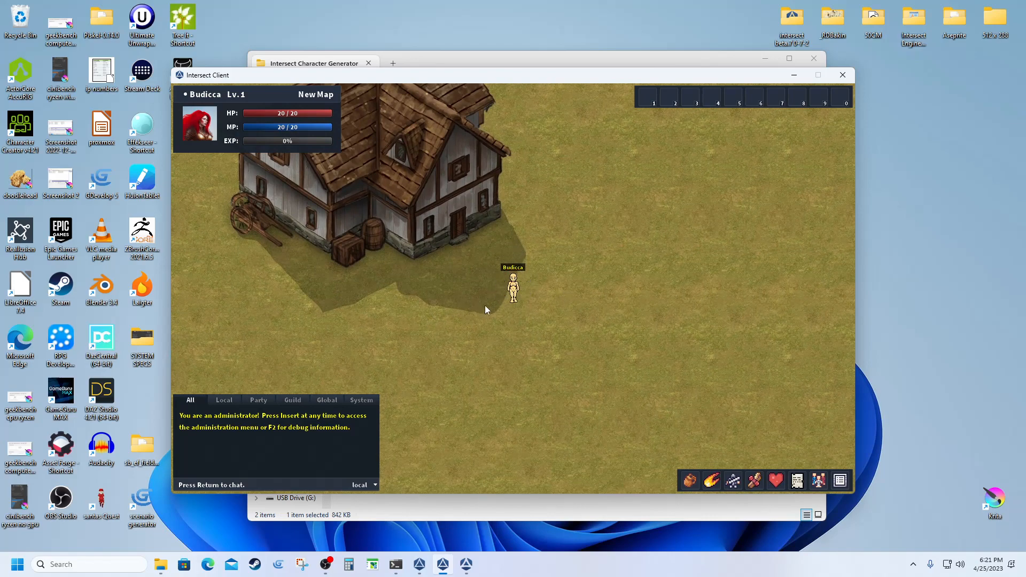
# Step: Walk Budicca back and forth in all four directions southeast of the house to test her walking animation
pyautogui.click(513, 287)
pyautogui.press('Up')
pyautogui.press('Down')
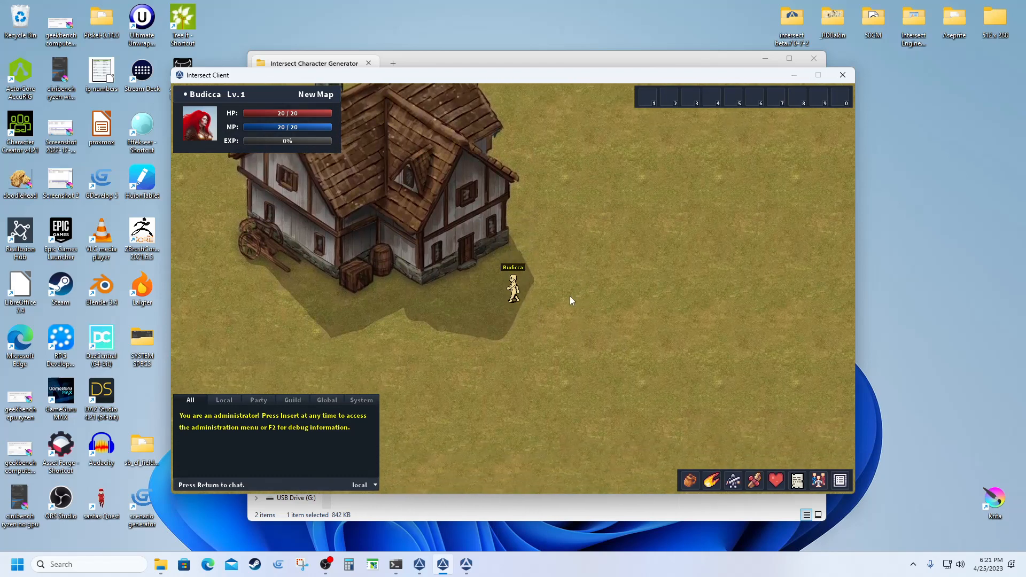
pyautogui.press('Left')
pyautogui.press('Down')
pyautogui.press('Right')
pyautogui.press('Left')
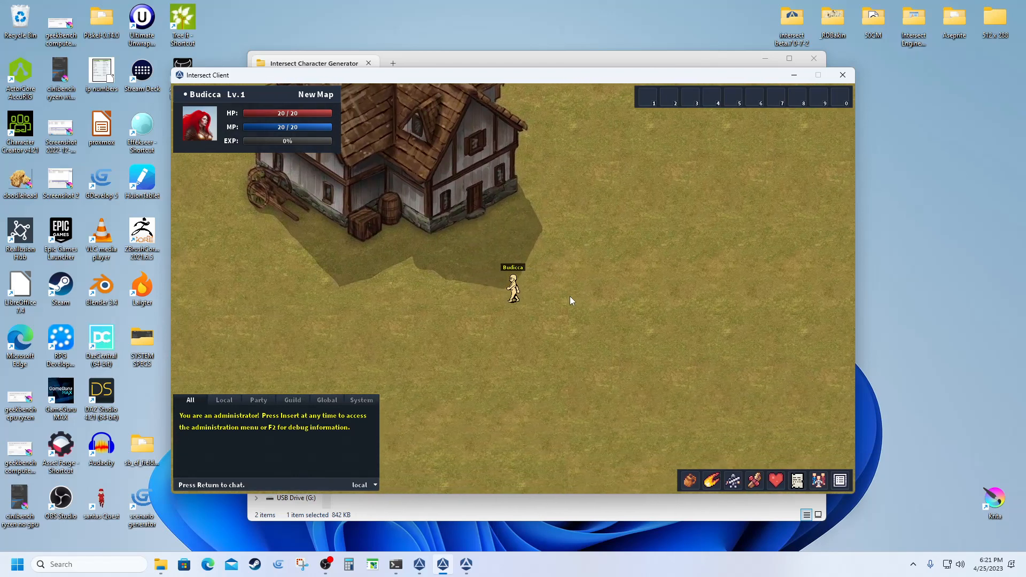
pyautogui.press('Down')
pyautogui.press('Up')
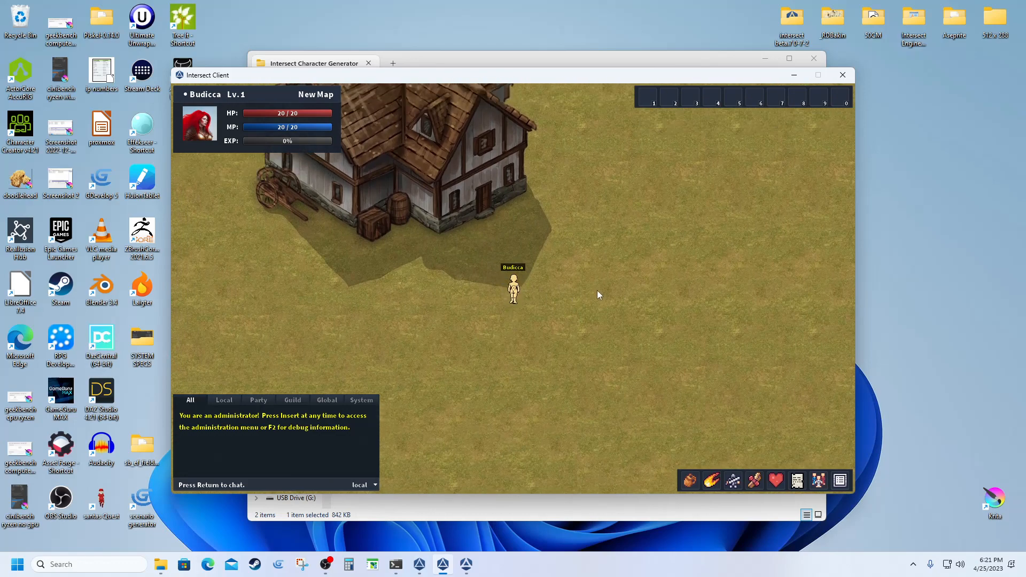
# Step: Log Budicca out to the main menu and exit the game client
pyautogui.press('Escape')
pyautogui.click(513, 334)
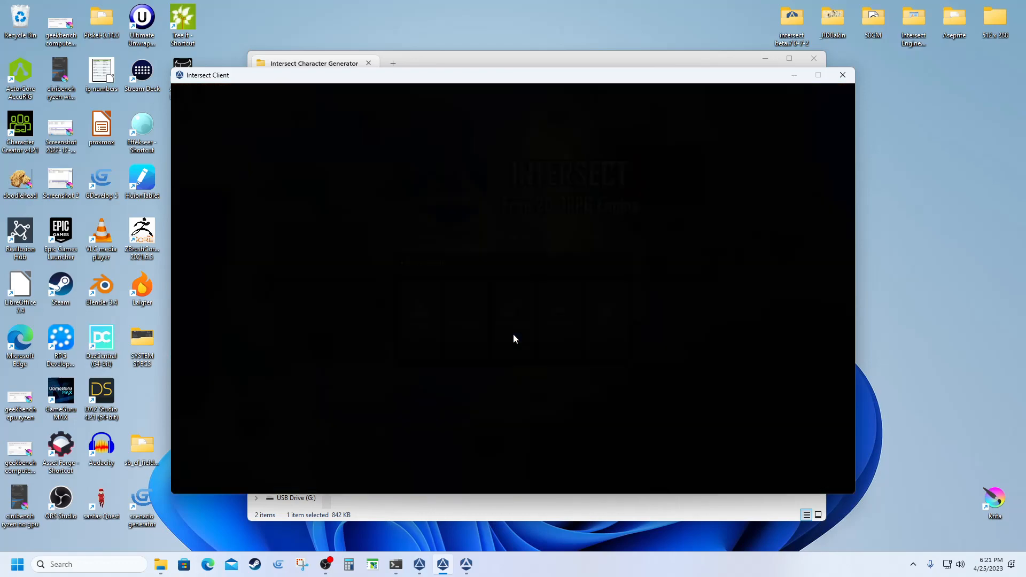
pyautogui.click(601, 342)
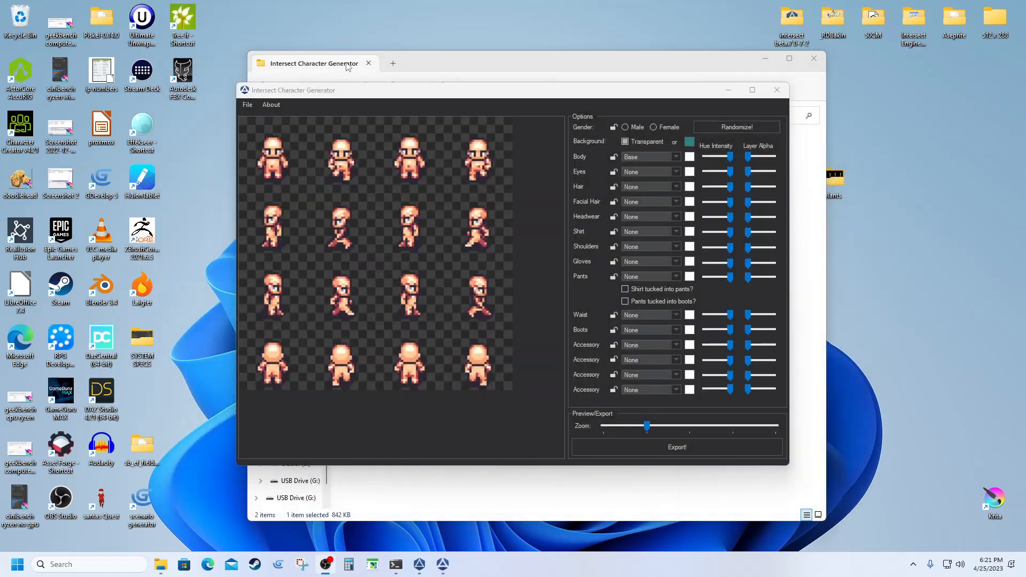
# Step: In the Intersect Character Generator, set the body to male_base and apply the MHair_4 Blue hair
pyautogui.moveTo(365, 95); pyautogui.dragTo(420, 73)
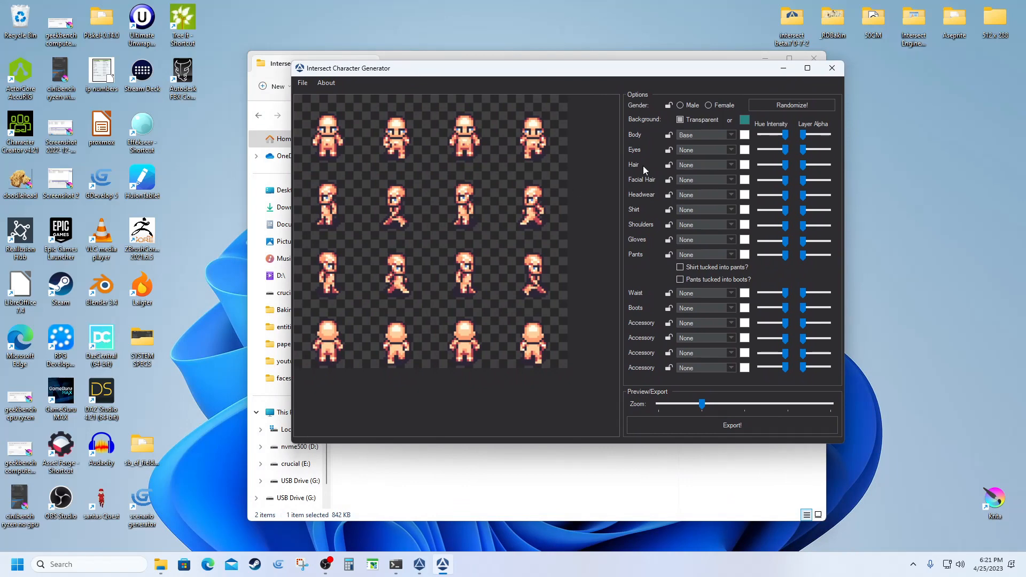
pyautogui.click(730, 135)
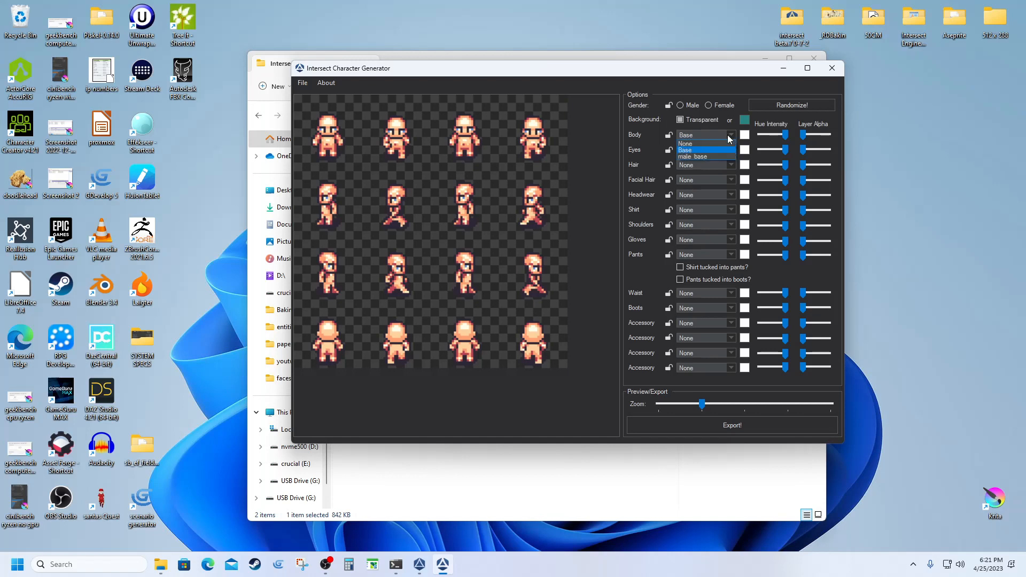
pyautogui.click(698, 156)
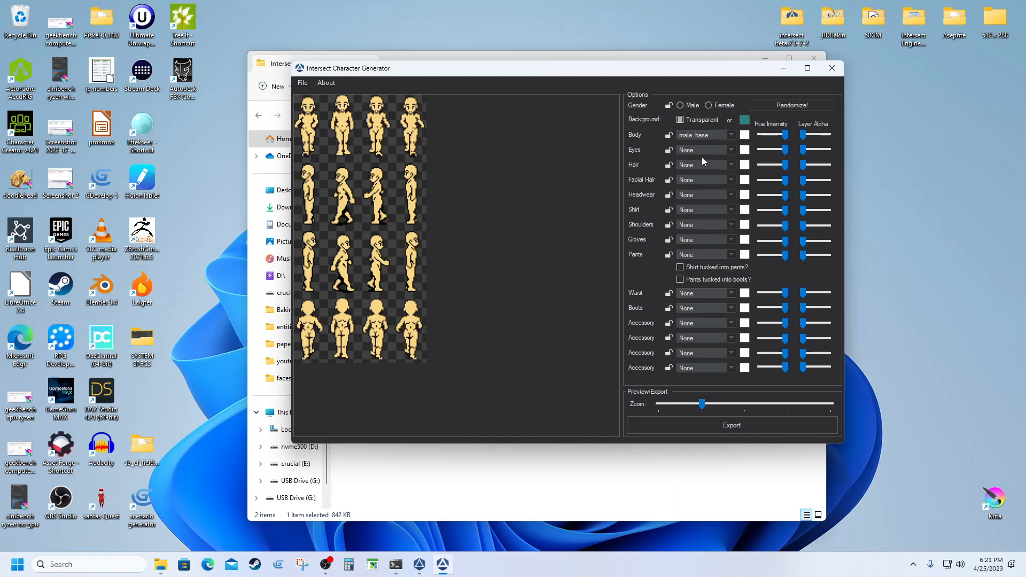
pyautogui.click(731, 166)
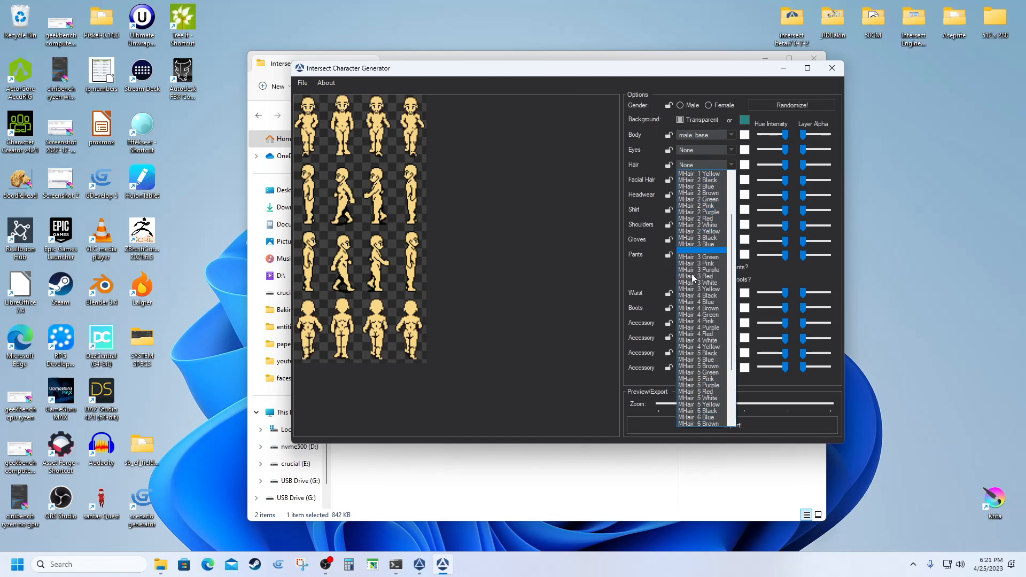
pyautogui.scroll(-8, 694, 270)
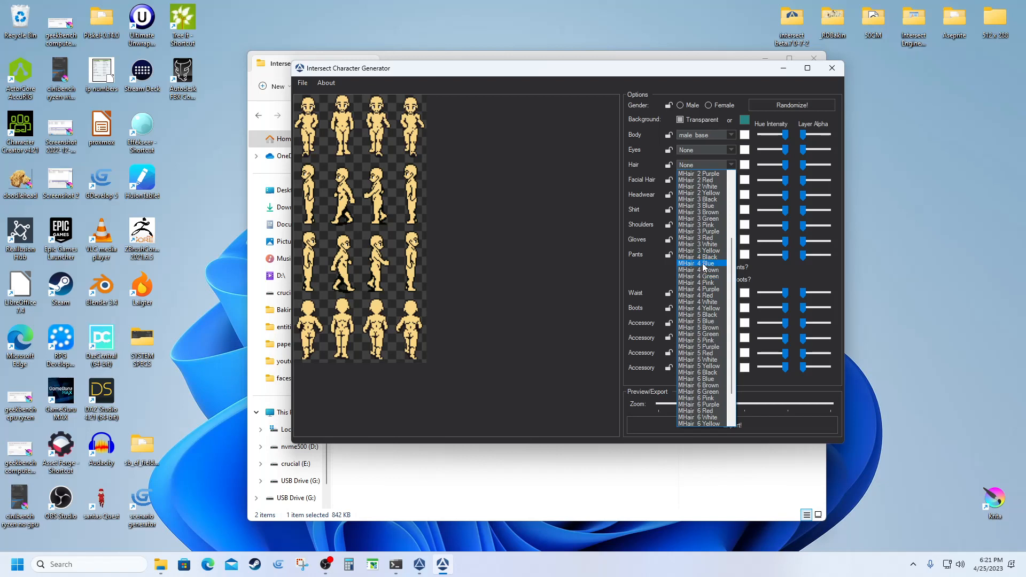
pyautogui.click(703, 265)
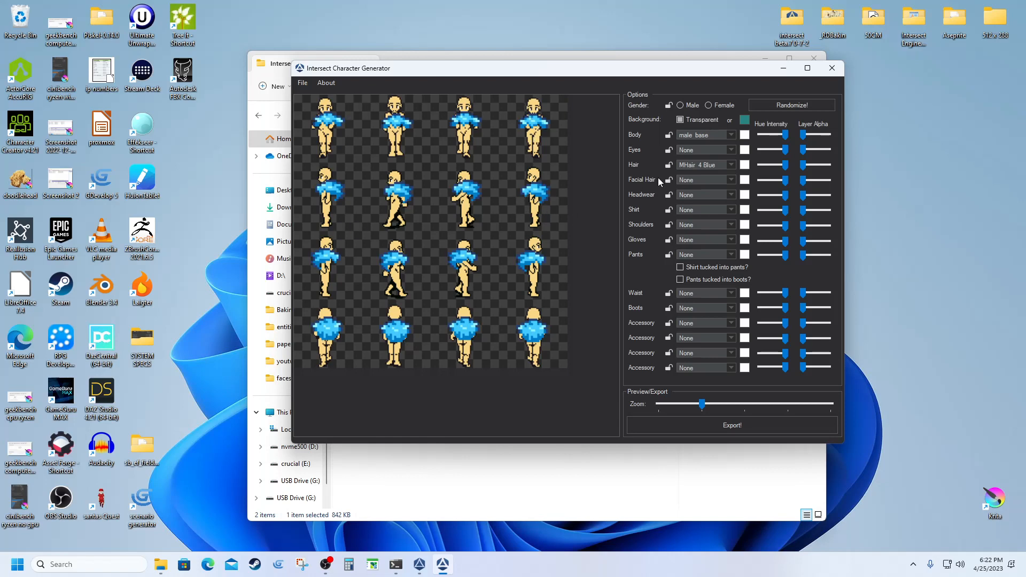
# Step: Try the custom male_BKhair on the male body and replace it with male_Rhair
pyautogui.click(730, 165)
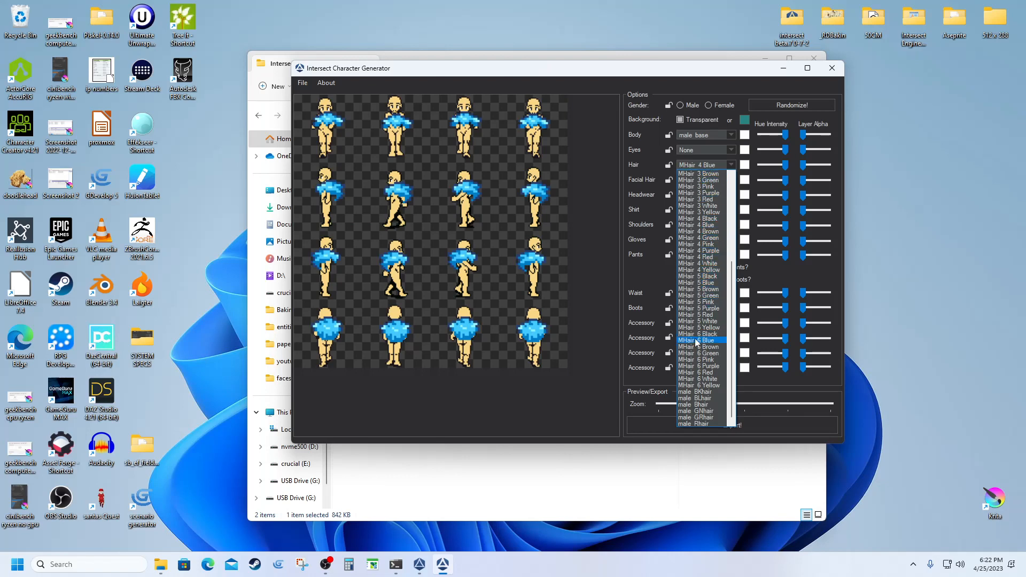
pyautogui.click(701, 393)
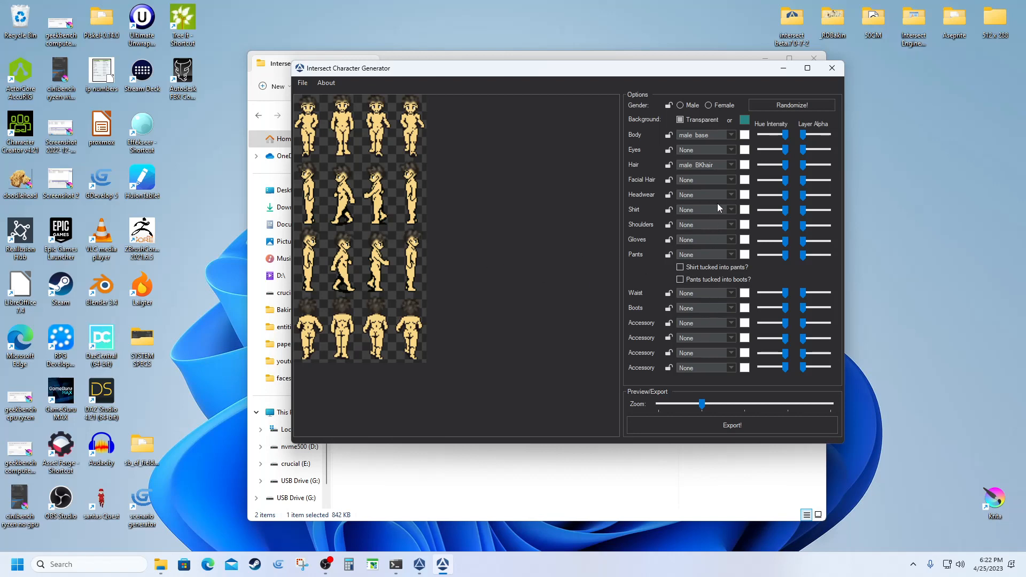
pyautogui.click(731, 166)
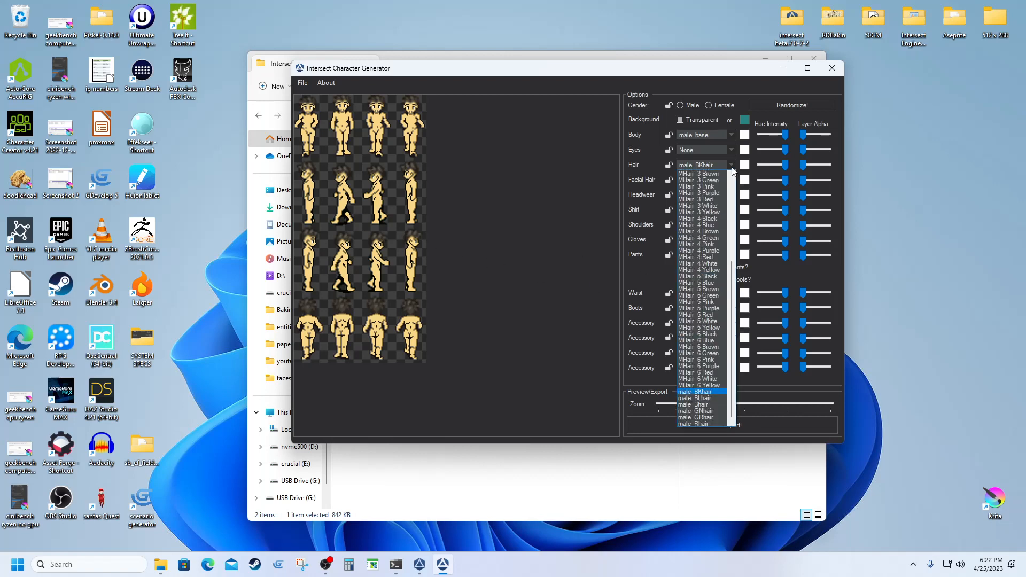
pyautogui.click(697, 423)
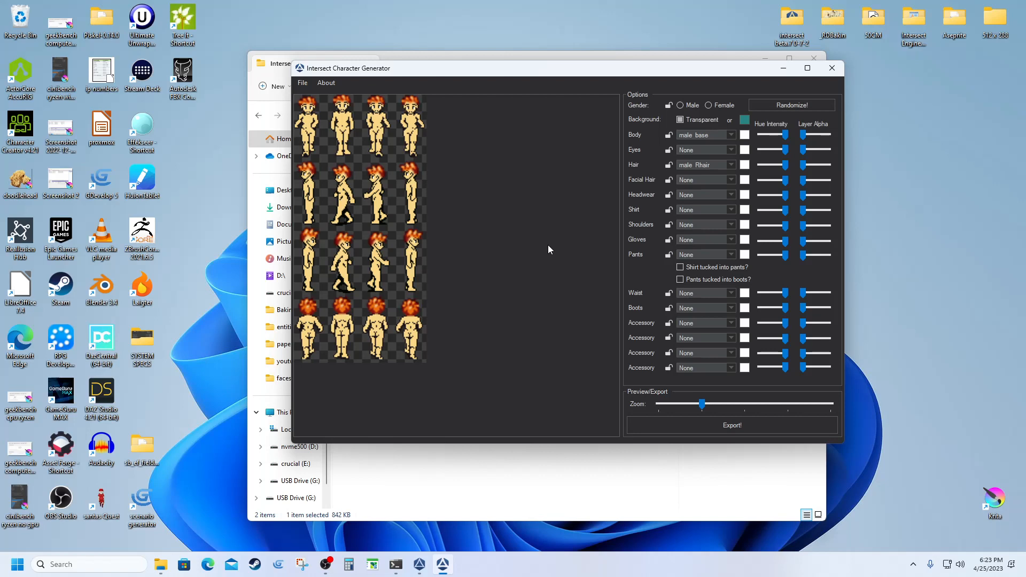
# Step: Switch the character's gender to Female and check which body options are offered
pyautogui.click(731, 135)
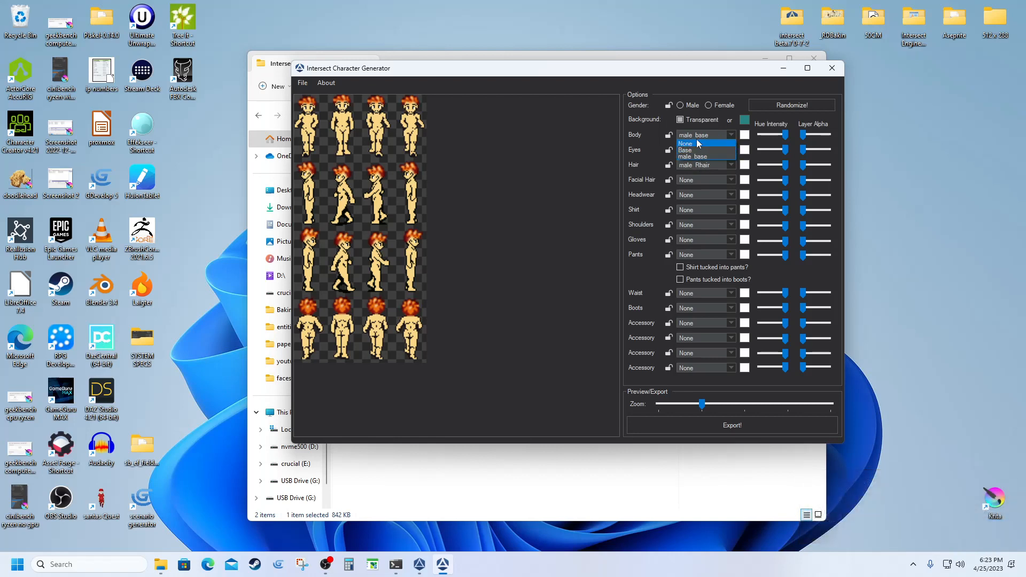
pyautogui.click(712, 106)
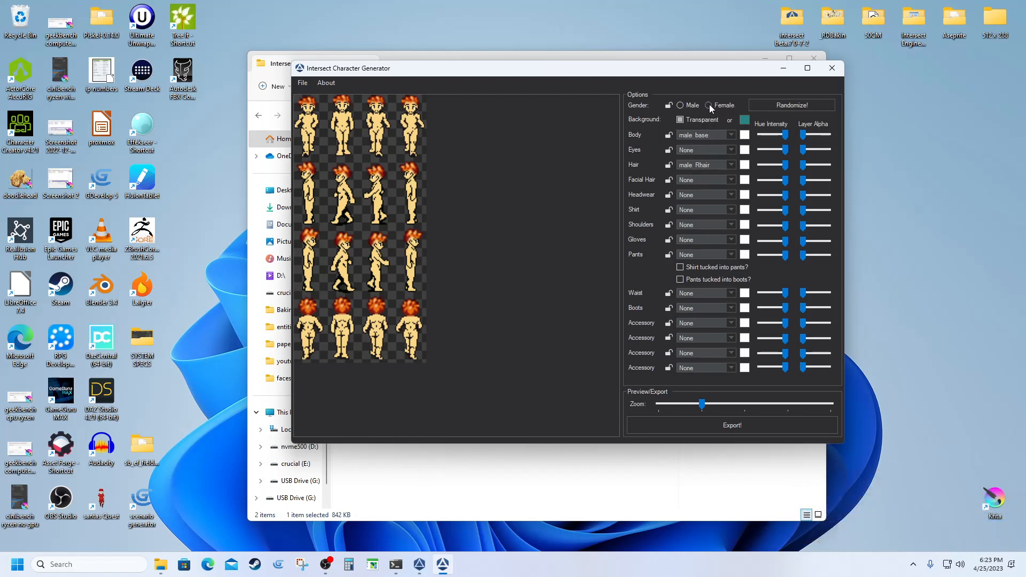
pyautogui.click(710, 105)
pyautogui.click(731, 135)
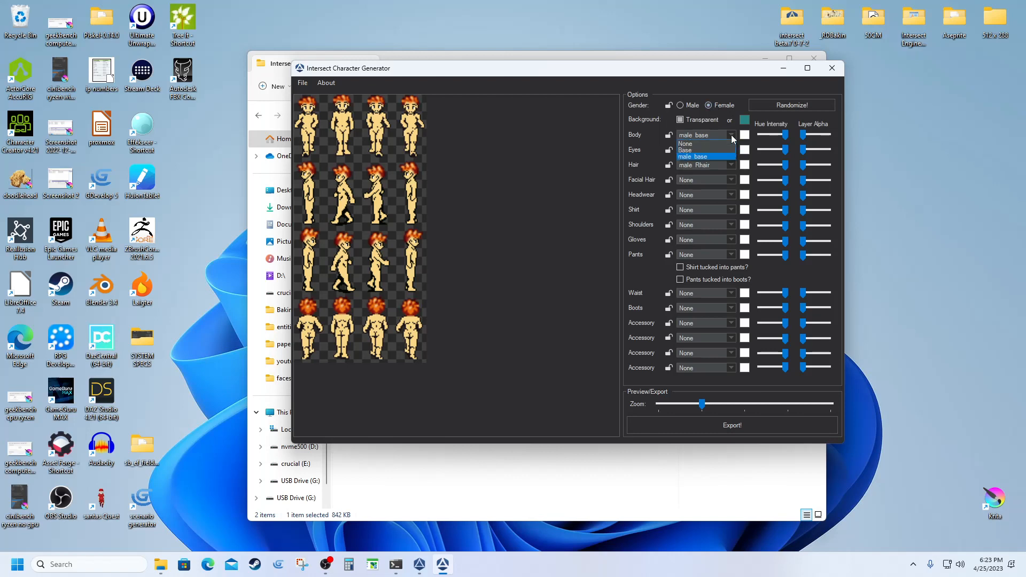
pyautogui.click(707, 88)
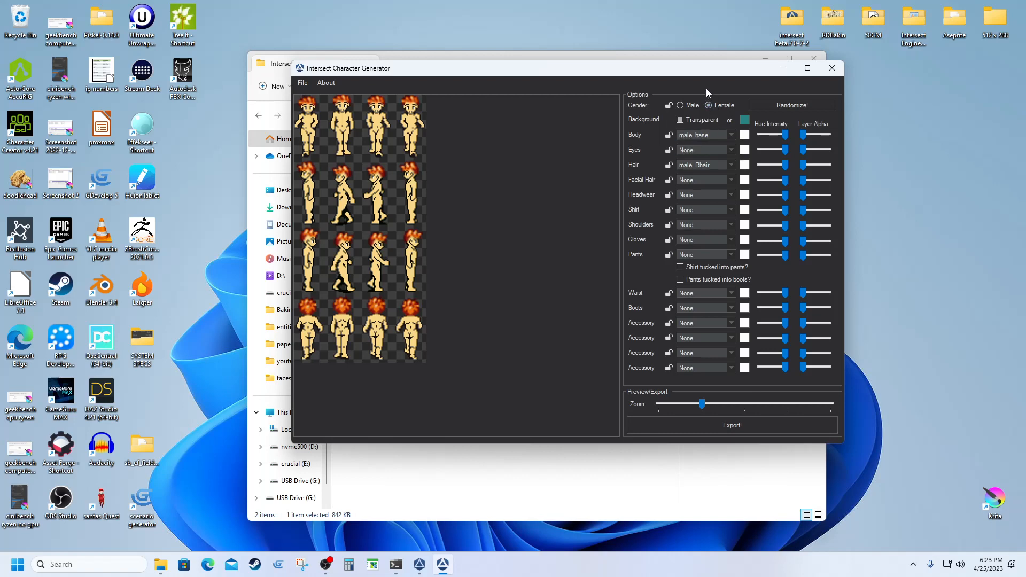
pyautogui.click(731, 136)
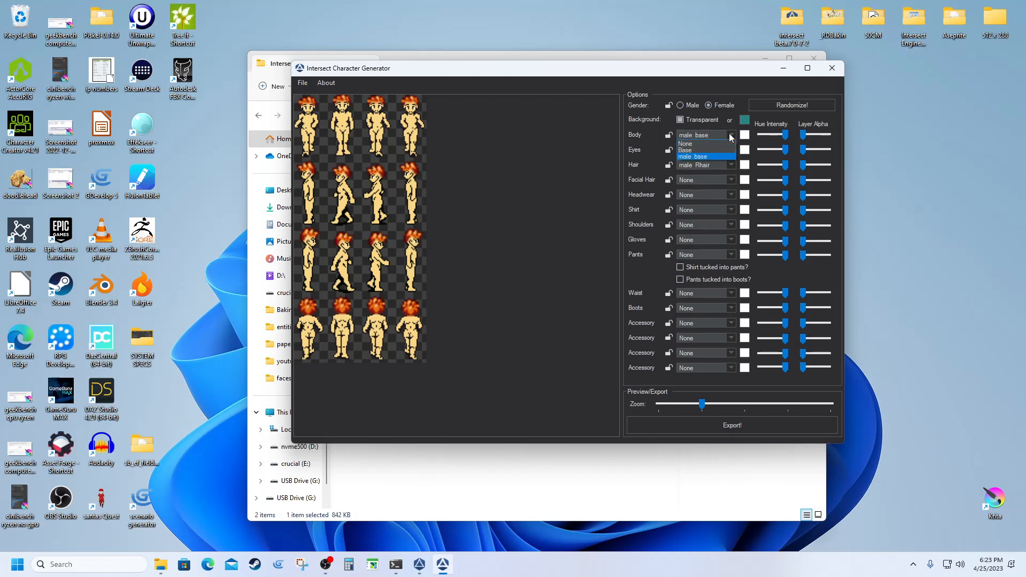
pyautogui.click(701, 108)
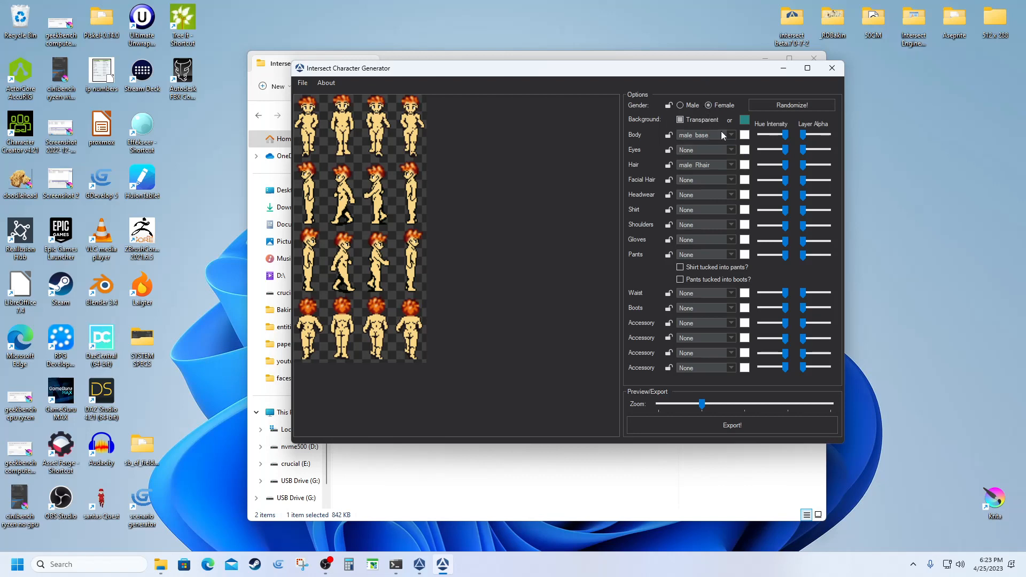
# Step: Switch the gender to Male, check its body options and close the character generator
pyautogui.click(680, 105)
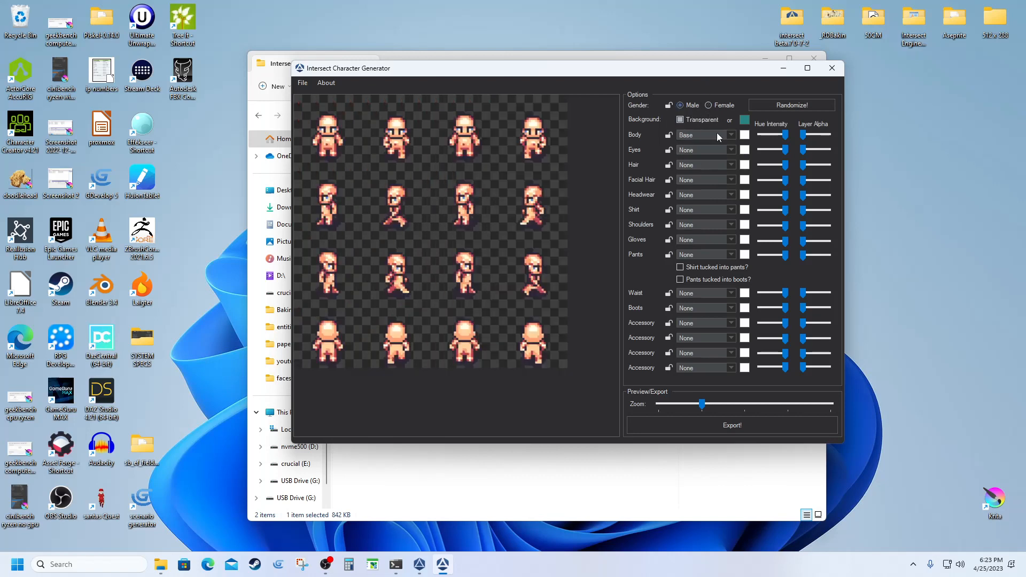
pyautogui.click(733, 137)
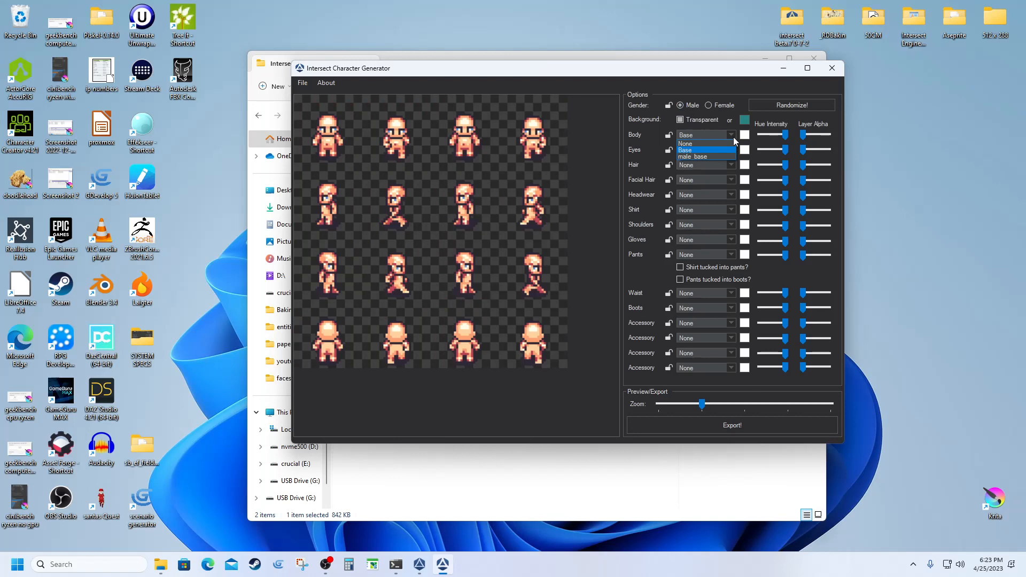
pyautogui.click(733, 136)
pyautogui.click(832, 68)
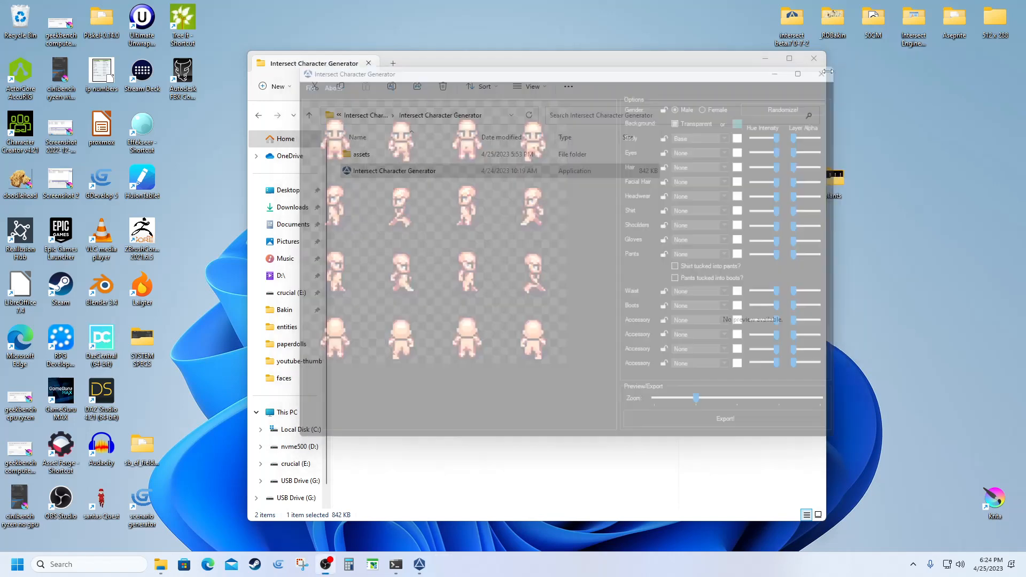
# Step: Open the generator's assets and examine the hair sprite sheets in the Male and Female hair folders
pyautogui.click(526, 291)
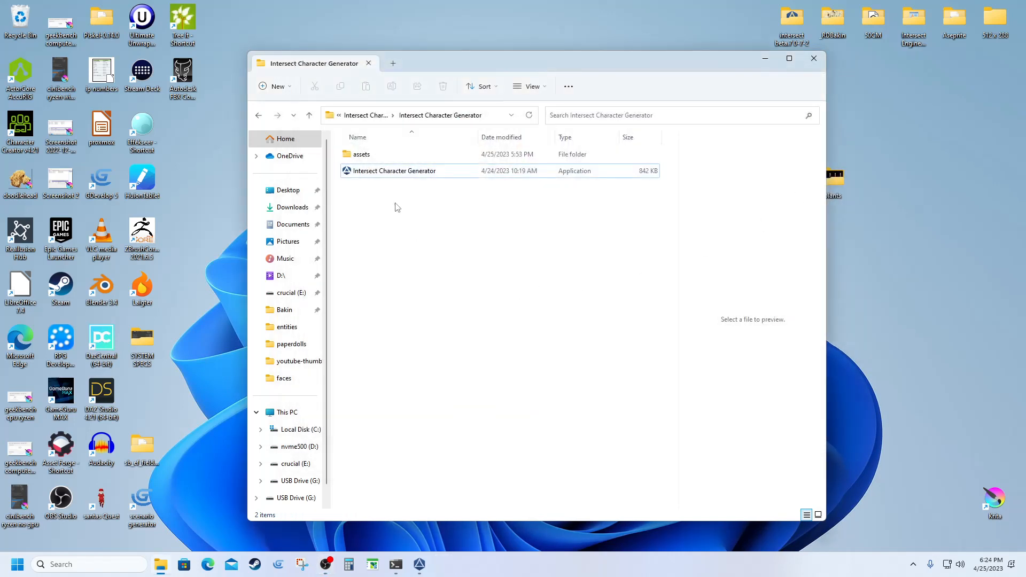
pyautogui.doubleClick(353, 160)
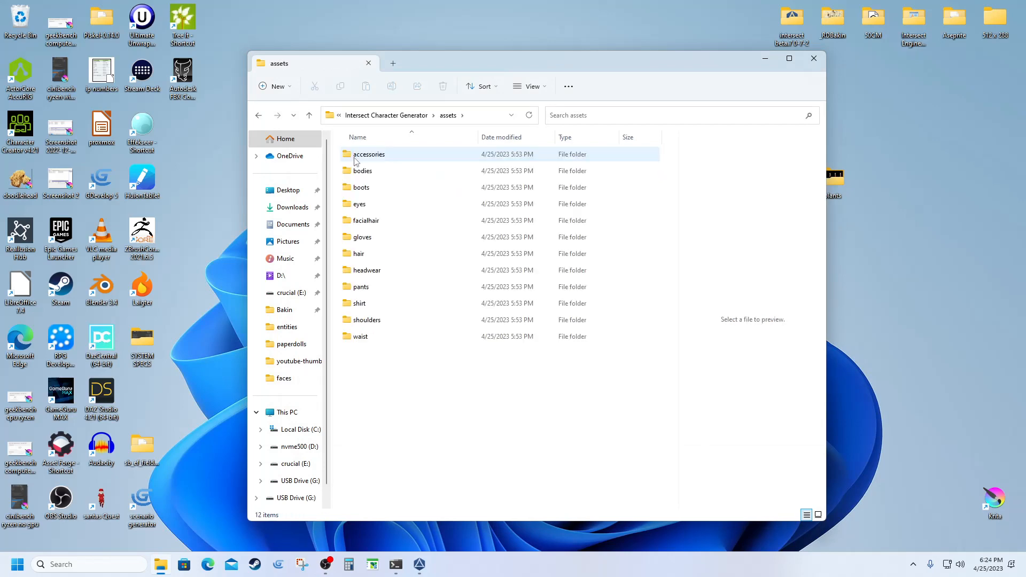
pyautogui.doubleClick(358, 255)
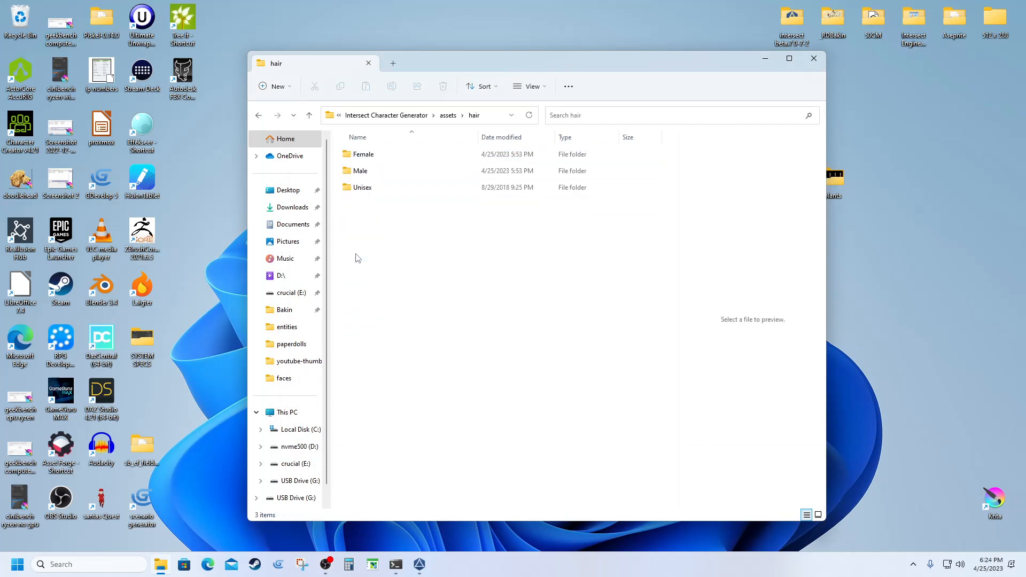
pyautogui.doubleClick(351, 172)
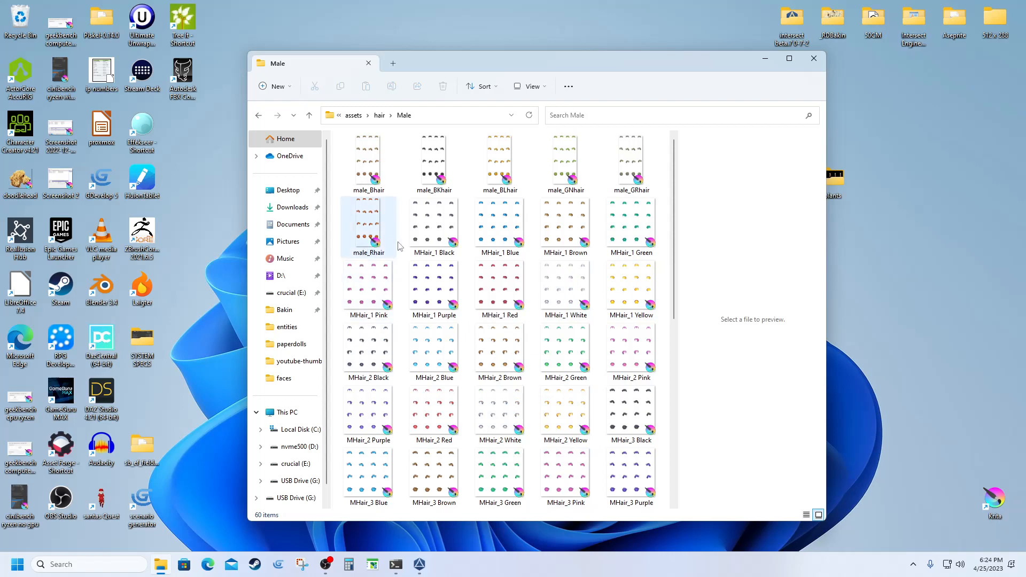
pyautogui.click(310, 116)
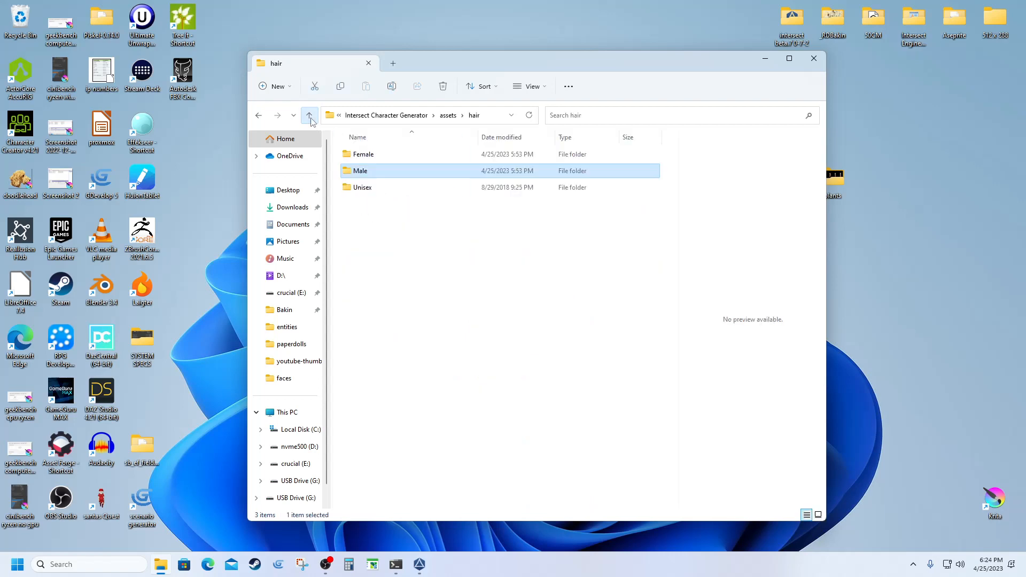
pyautogui.doubleClick(352, 156)
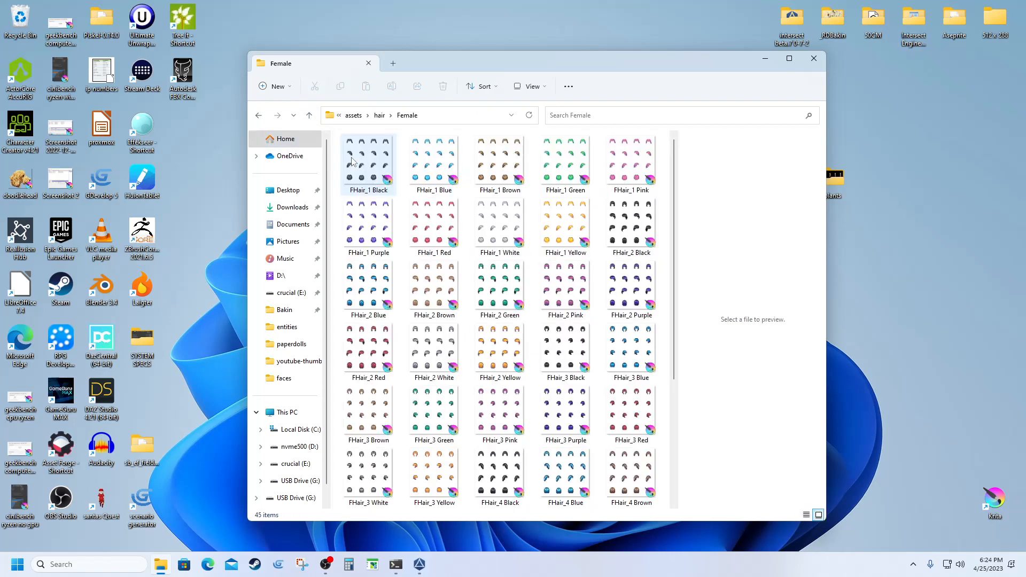
pyautogui.scroll(-3, 501, 281)
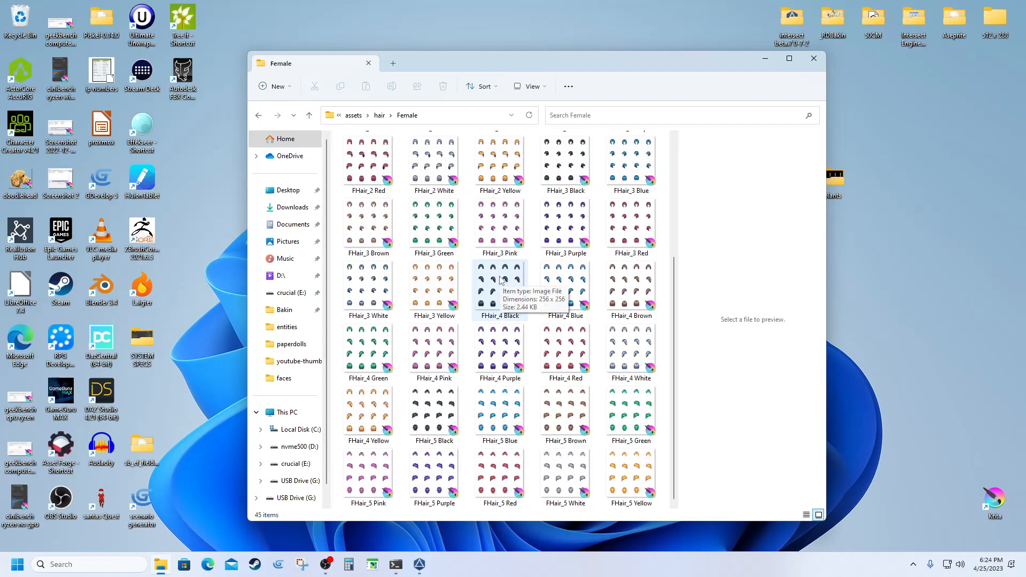
# Step: Open the hair folder under female paperdoll in the base folder of intersect beta.7 0-7-2
pyautogui.scroll(3, 501, 281)
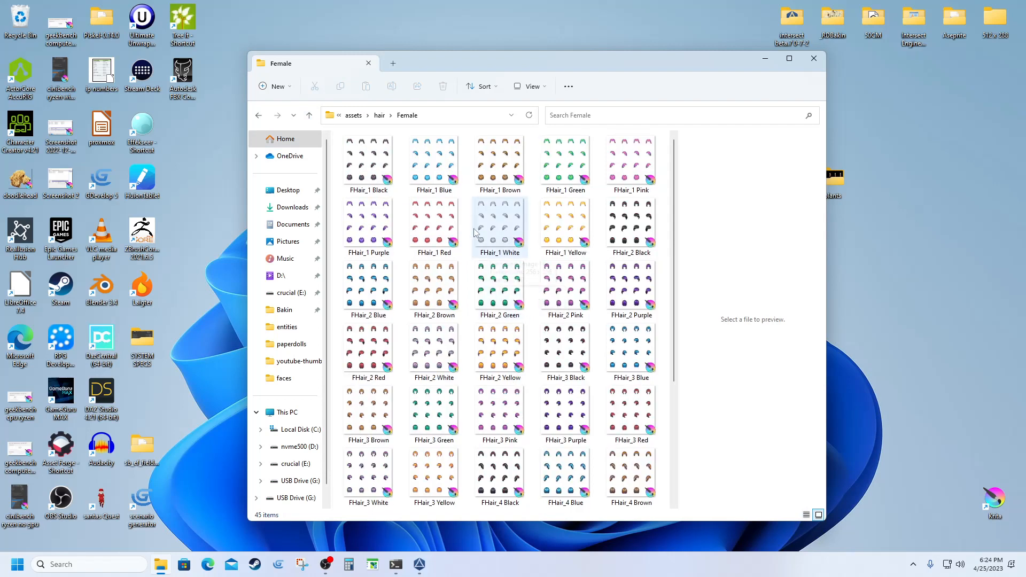
pyautogui.click(309, 115)
pyautogui.click(308, 117)
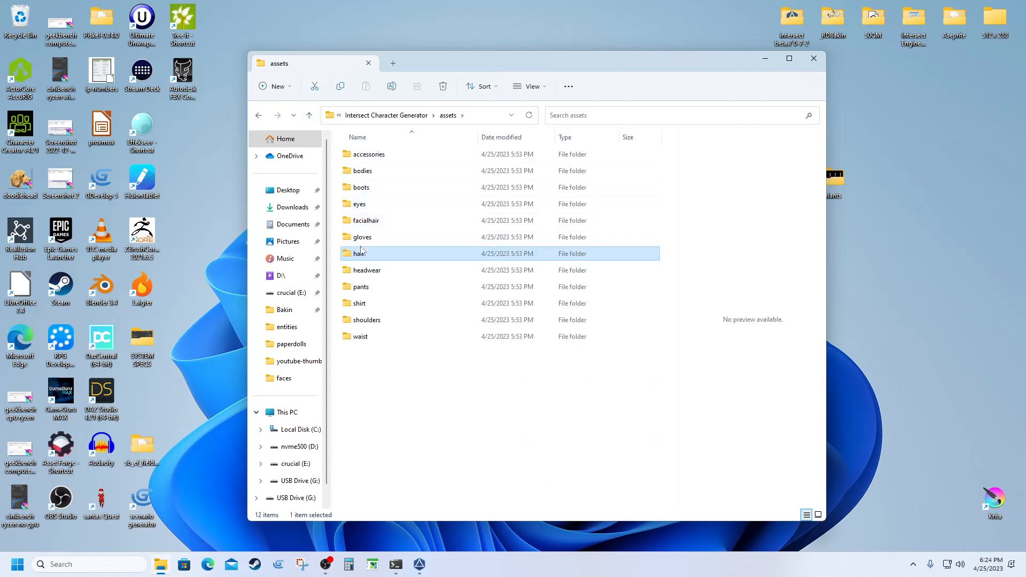
pyautogui.click(310, 116)
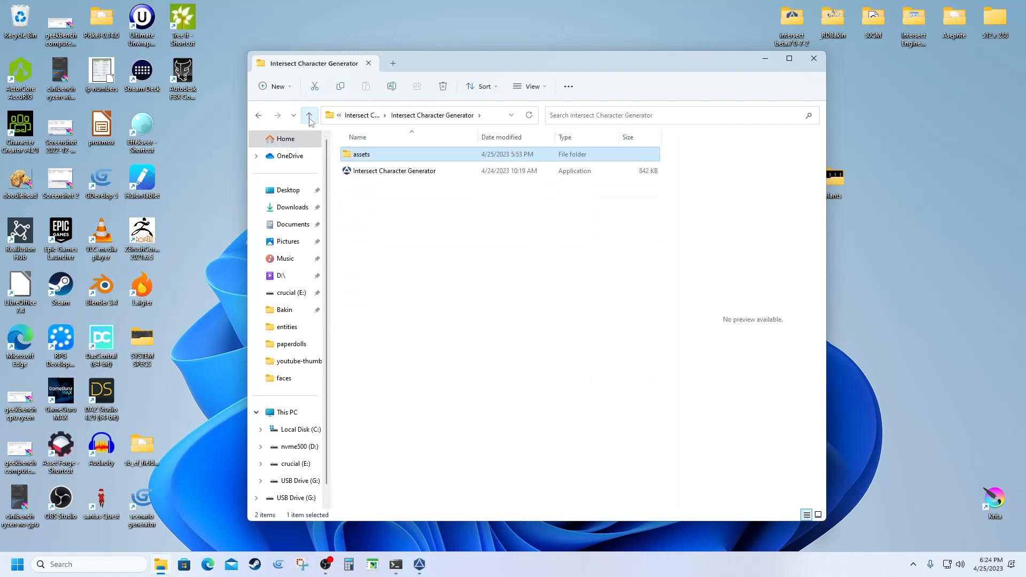
pyautogui.click(310, 115)
pyautogui.click(309, 115)
pyautogui.doubleClick(352, 154)
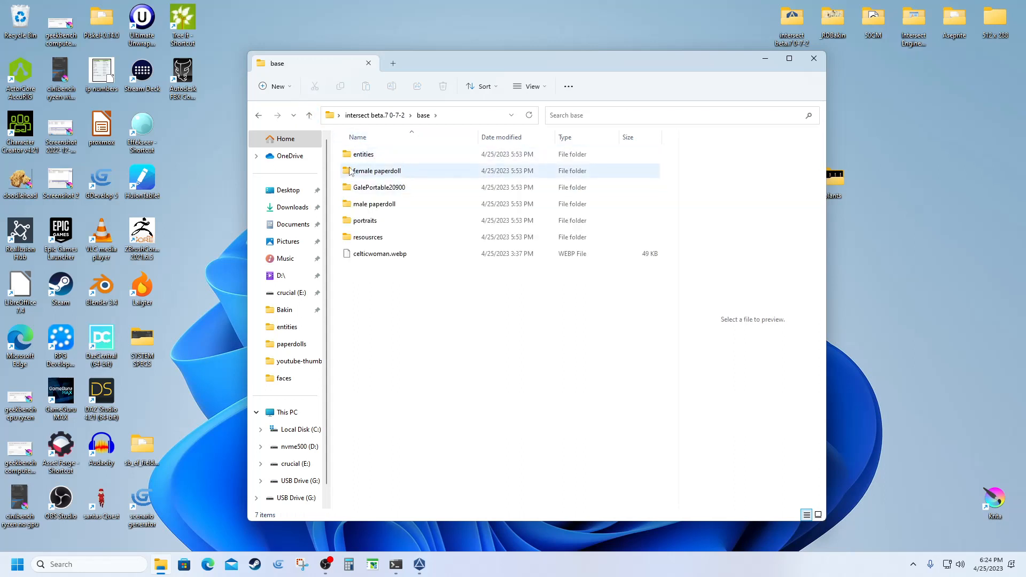
pyautogui.doubleClick(350, 171)
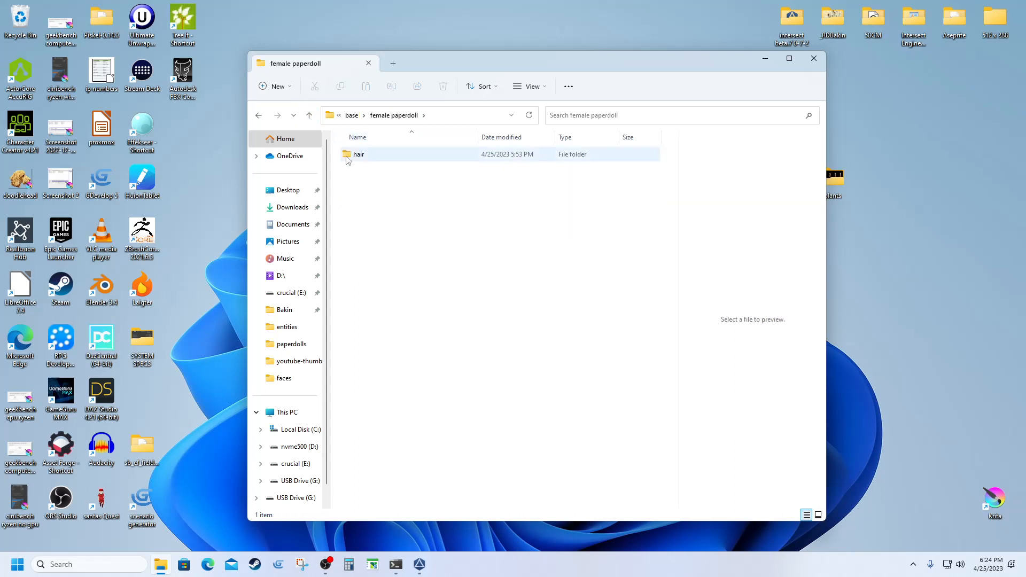
pyautogui.click(348, 155)
pyautogui.doubleClick(348, 154)
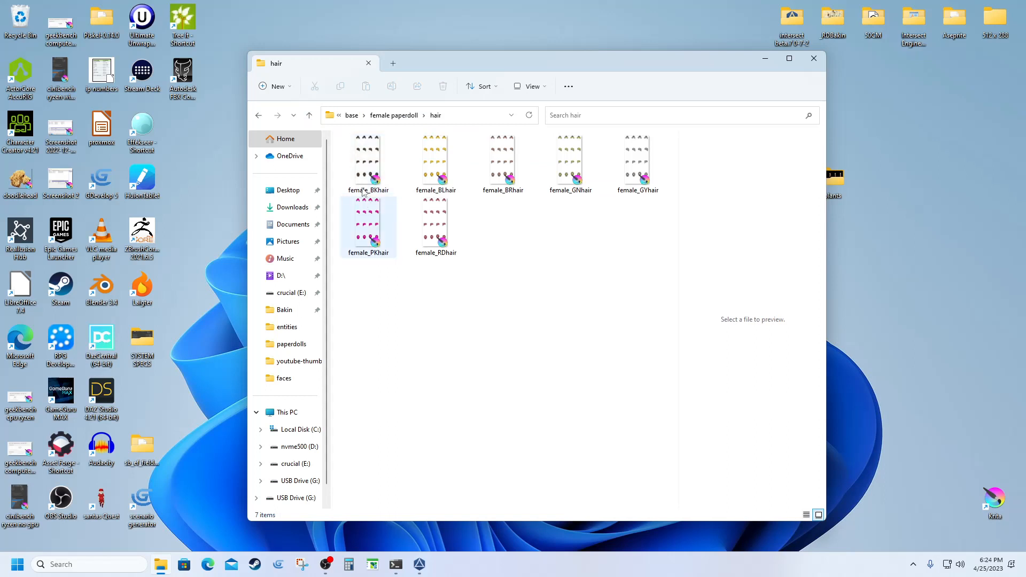
# Step: Copy all seven female hair sprite sheets, female_BKhair through female_RDhair
pyautogui.click(356, 171)
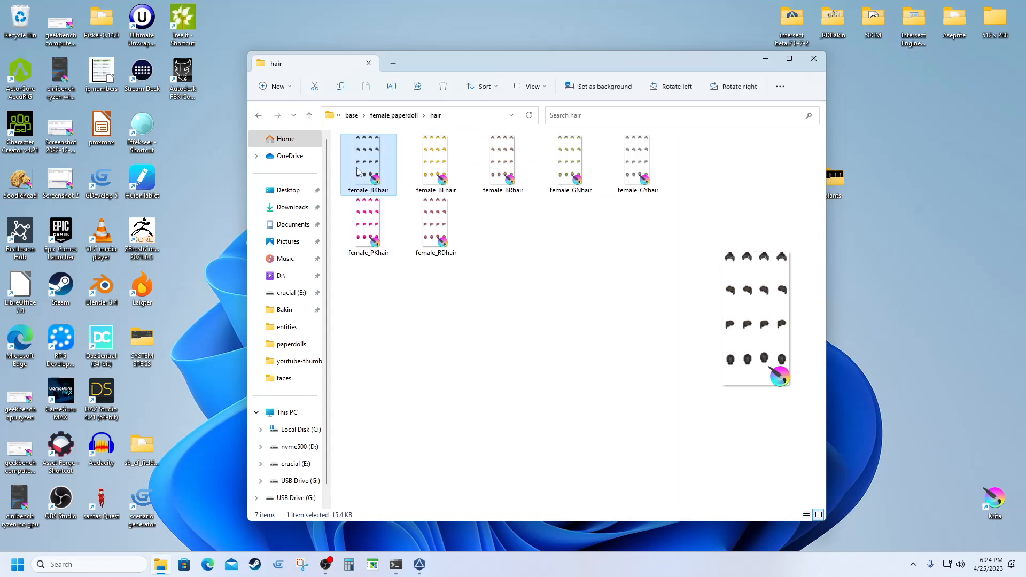
pyautogui.keyDown('shift'); pyautogui.click(430, 214); pyautogui.keyUp('shift')
pyautogui.rightClick(428, 212)
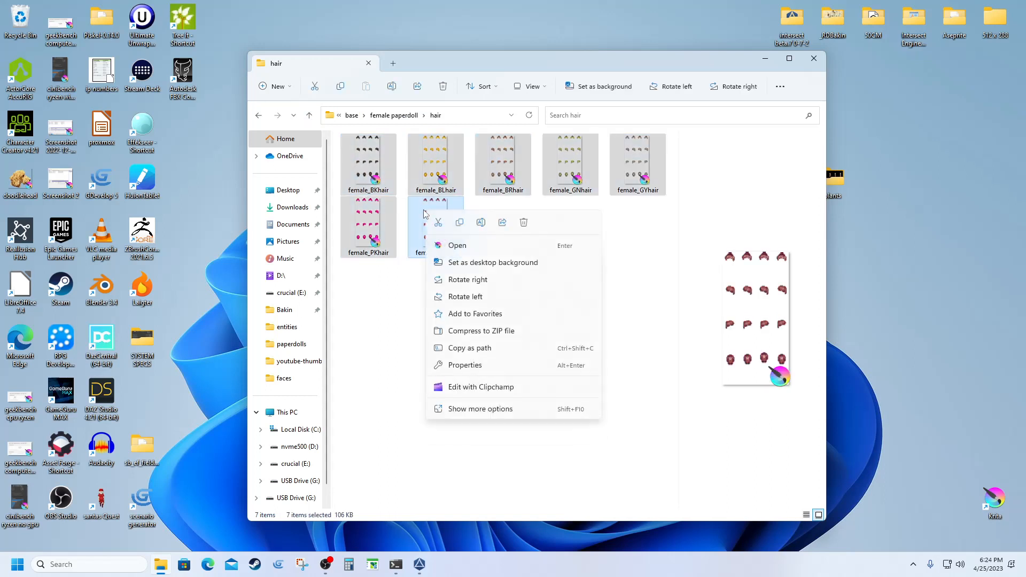
pyautogui.click(459, 222)
# Step: Paste the copied hair sheets into the Female hair folder of the Intersect Character Generator's assets
pyautogui.click(309, 116)
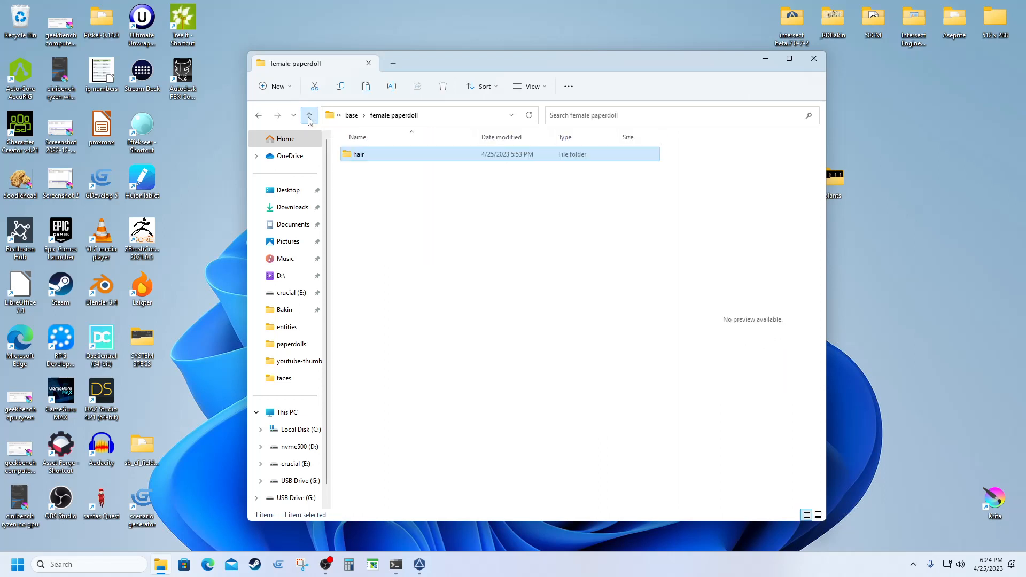
pyautogui.click(309, 115)
pyautogui.click(309, 116)
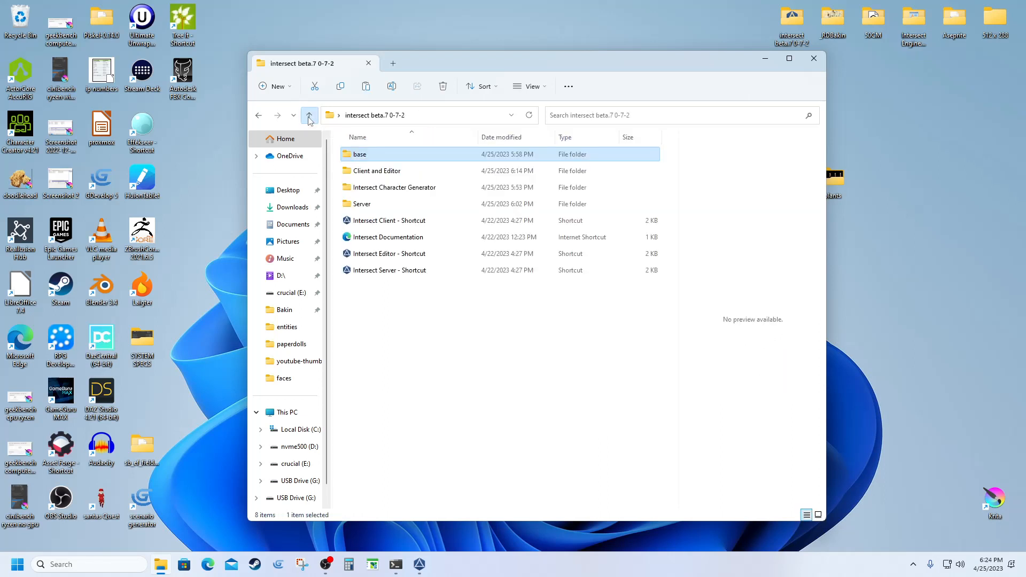
pyautogui.doubleClick(379, 188)
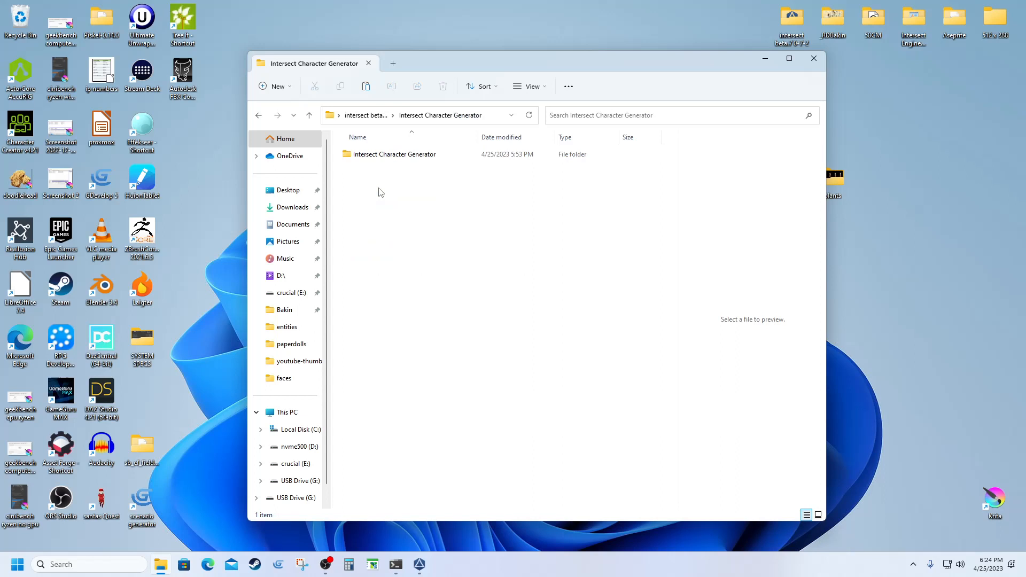
pyautogui.doubleClick(355, 155)
pyautogui.click(346, 159)
pyautogui.doubleClick(346, 159)
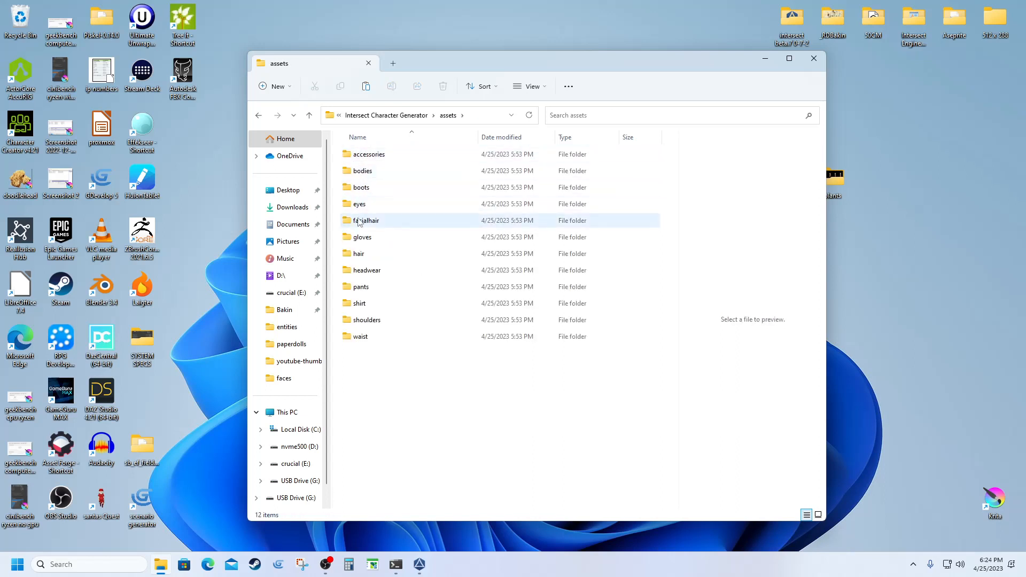
pyautogui.doubleClick(356, 255)
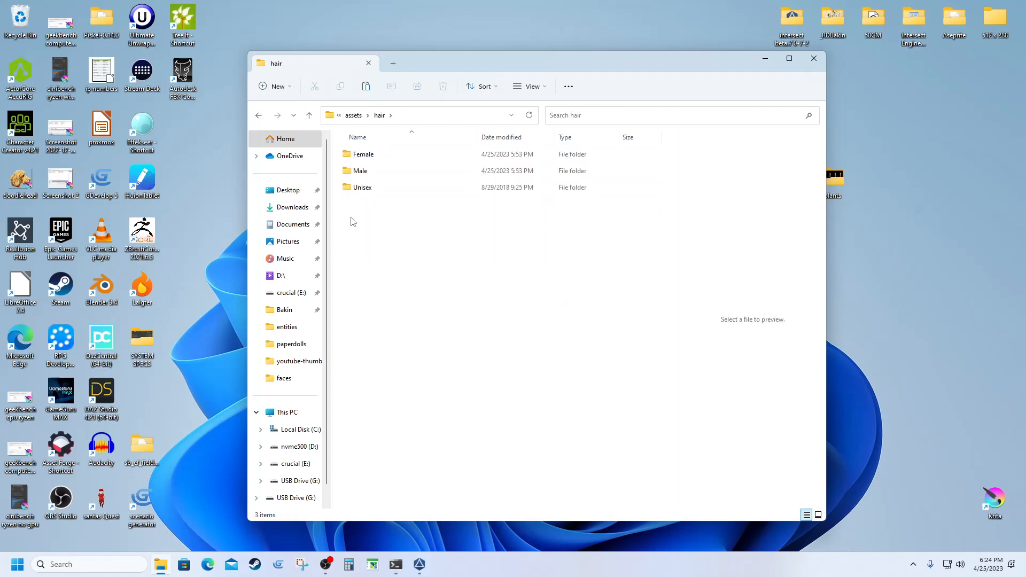
pyautogui.click(356, 159)
pyautogui.doubleClick(355, 160)
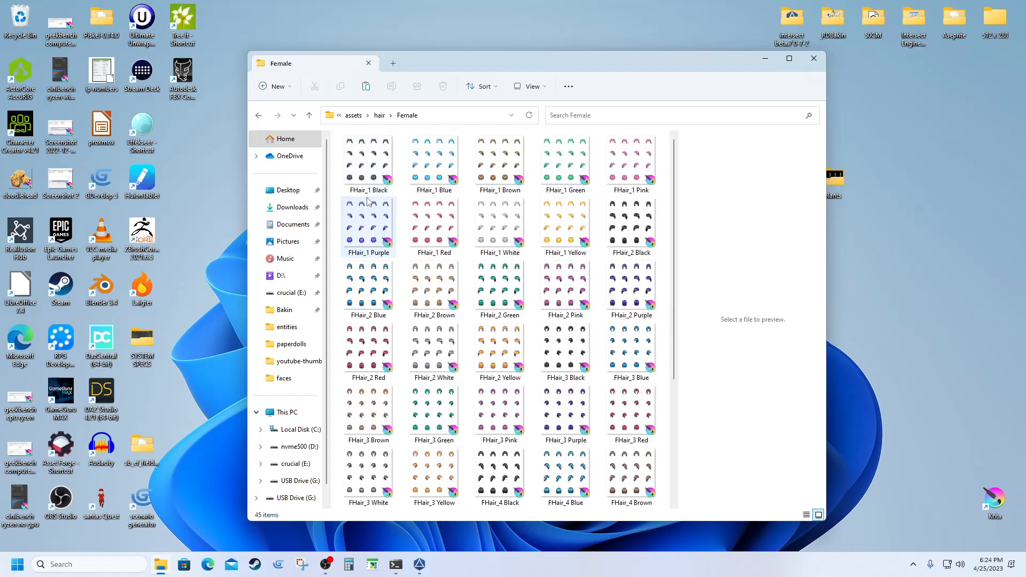
pyautogui.rightClick(401, 222)
pyautogui.click(416, 235)
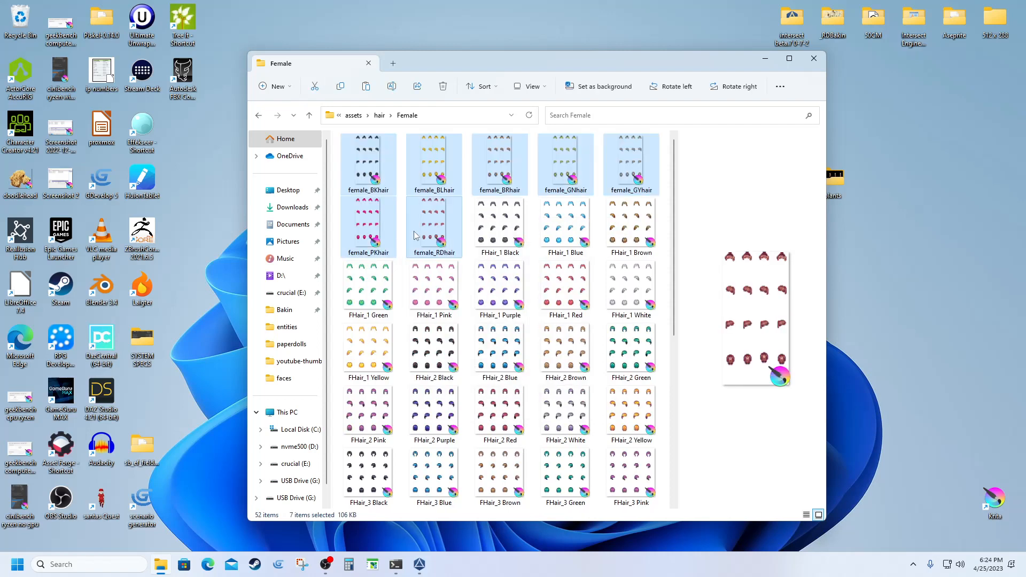
# Step: Return to the generator's main folder and launch Intersect Character Generator
pyautogui.click(310, 116)
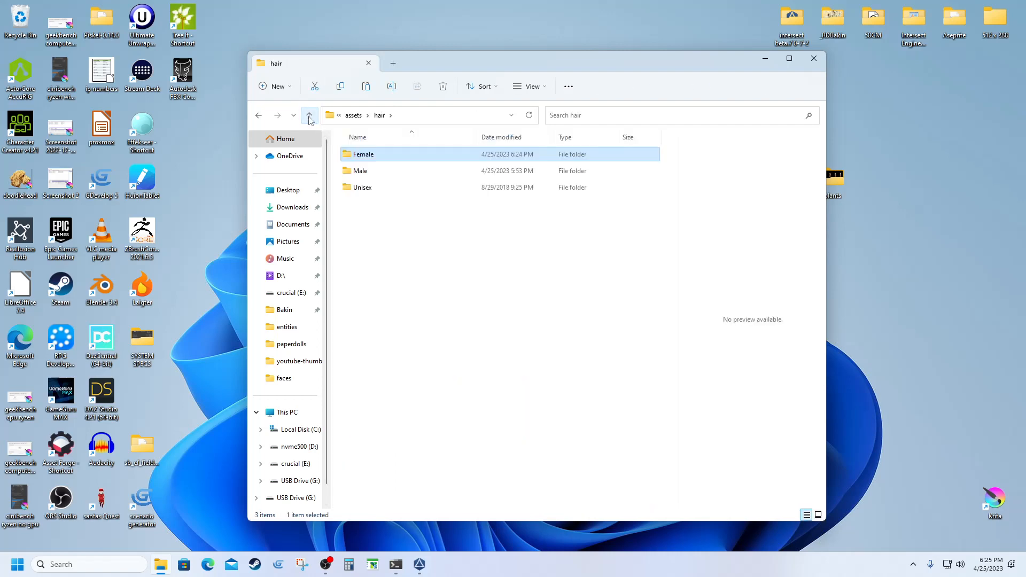
pyautogui.click(309, 116)
pyautogui.click(309, 116)
pyautogui.click(369, 176)
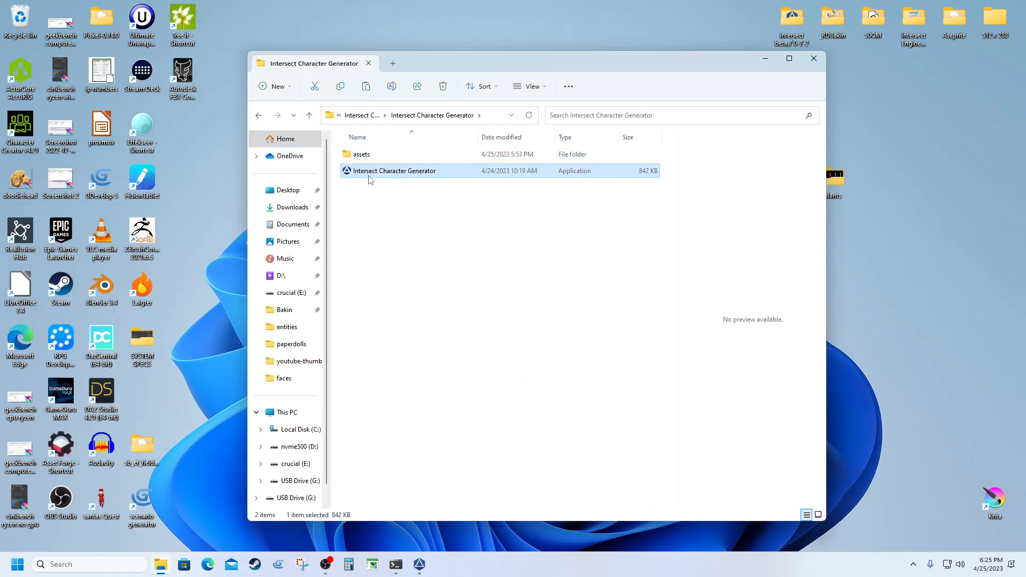
pyautogui.doubleClick(370, 179)
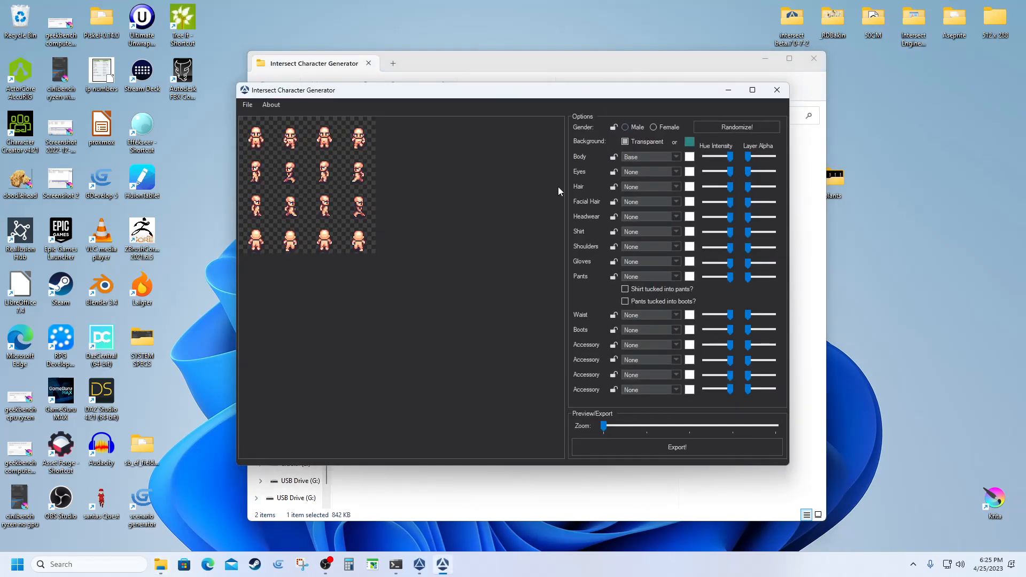
# Step: Switch the character's gender to Female, check the offered body options and close the generator
pyautogui.click(656, 129)
pyautogui.click(676, 159)
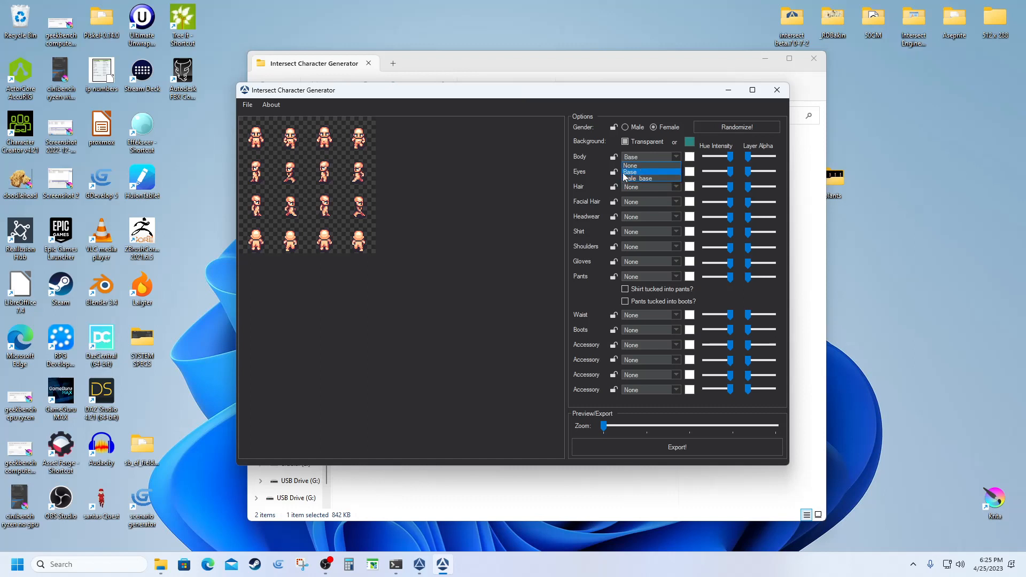
pyautogui.click(588, 94)
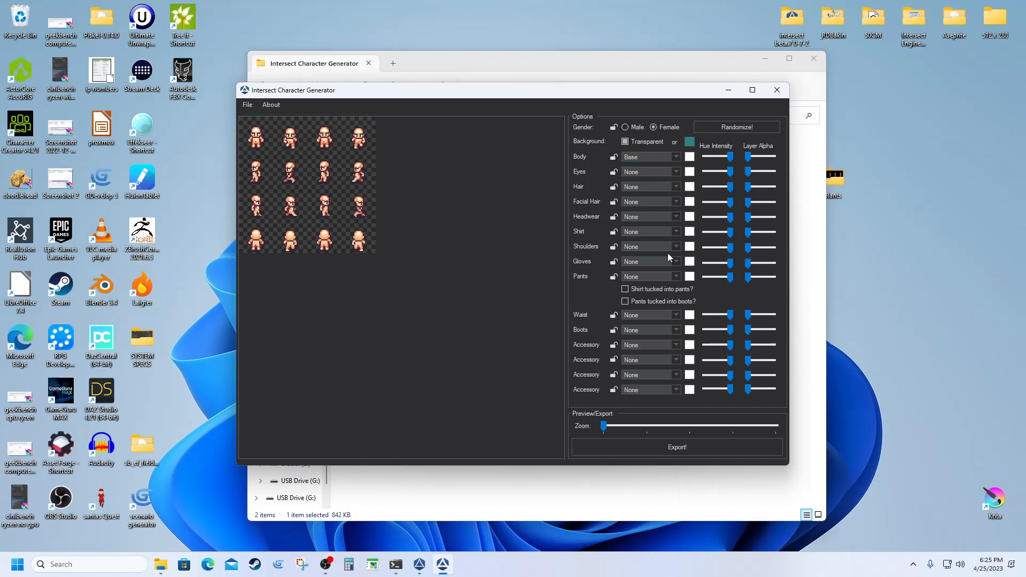
pyautogui.click(776, 91)
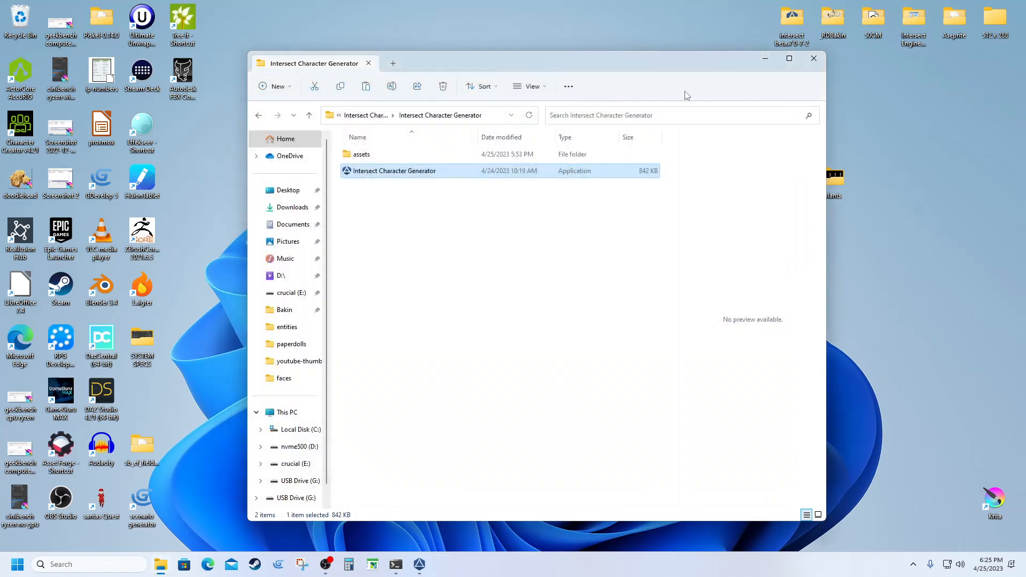
# Step: Look over the source hair sprite sheets in base's female paperdoll folder and return to the base folder
pyautogui.click(464, 251)
pyautogui.click(309, 115)
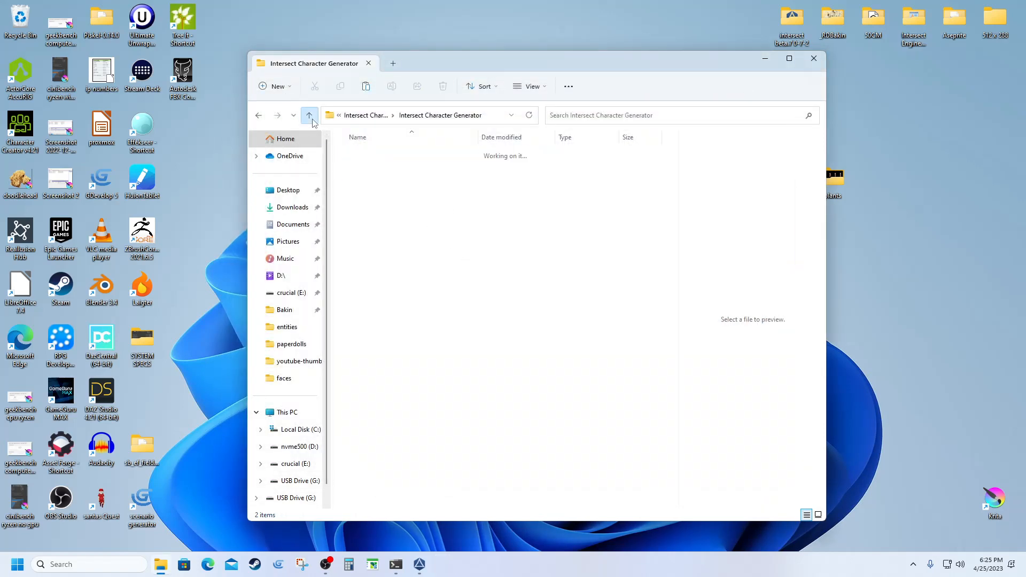
pyautogui.click(309, 116)
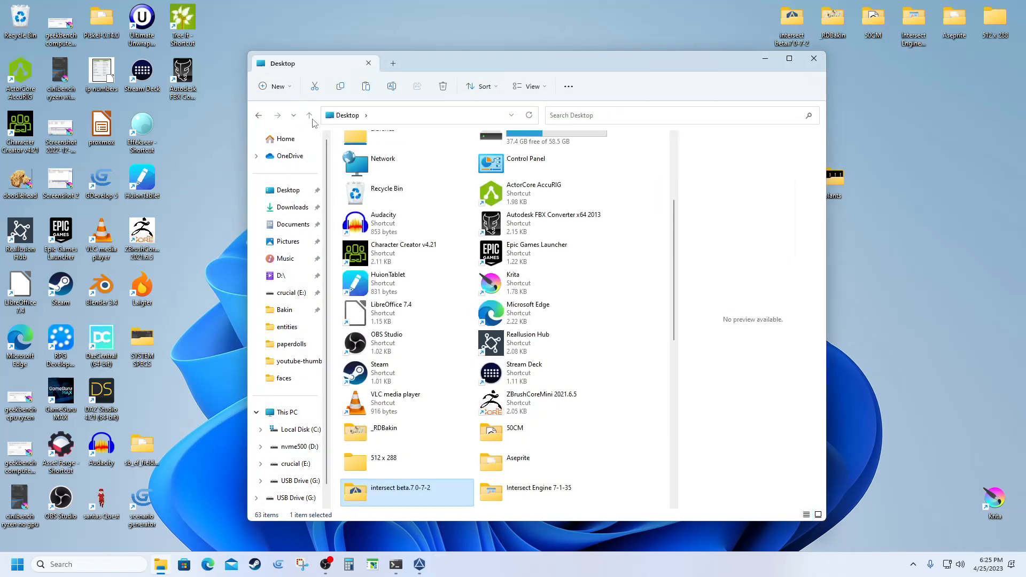
pyautogui.click(258, 116)
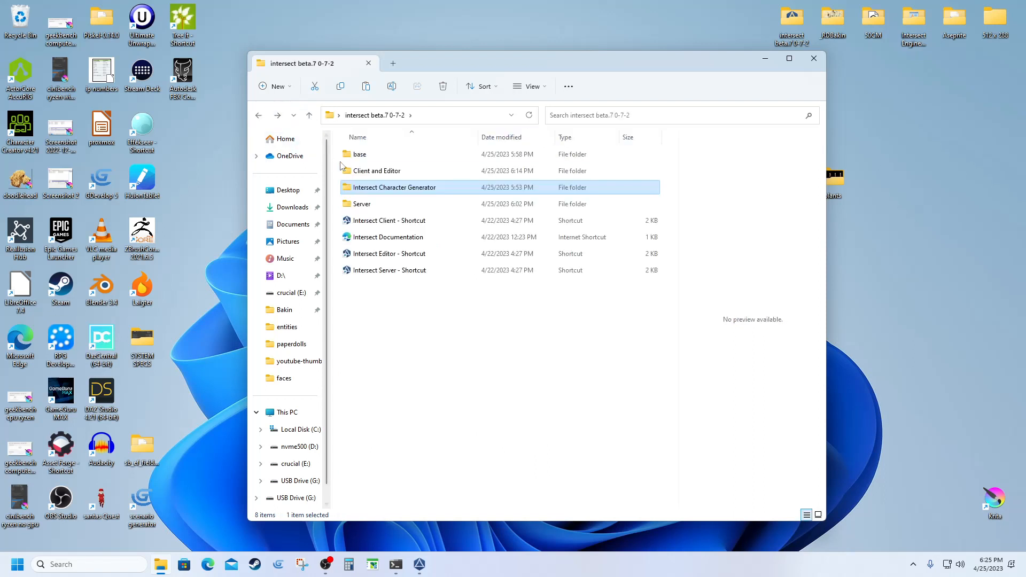
pyautogui.doubleClick(357, 155)
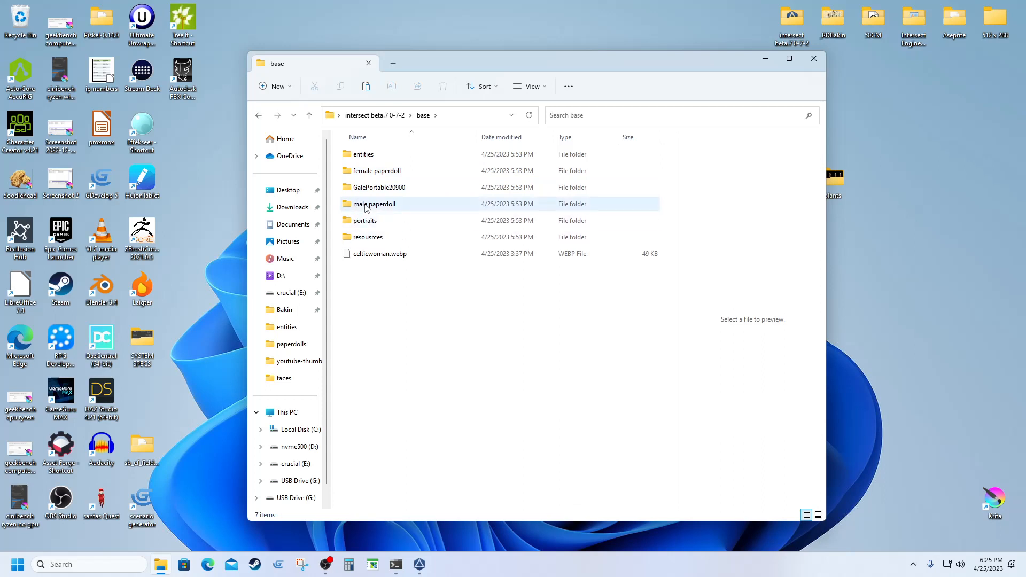
pyautogui.doubleClick(359, 172)
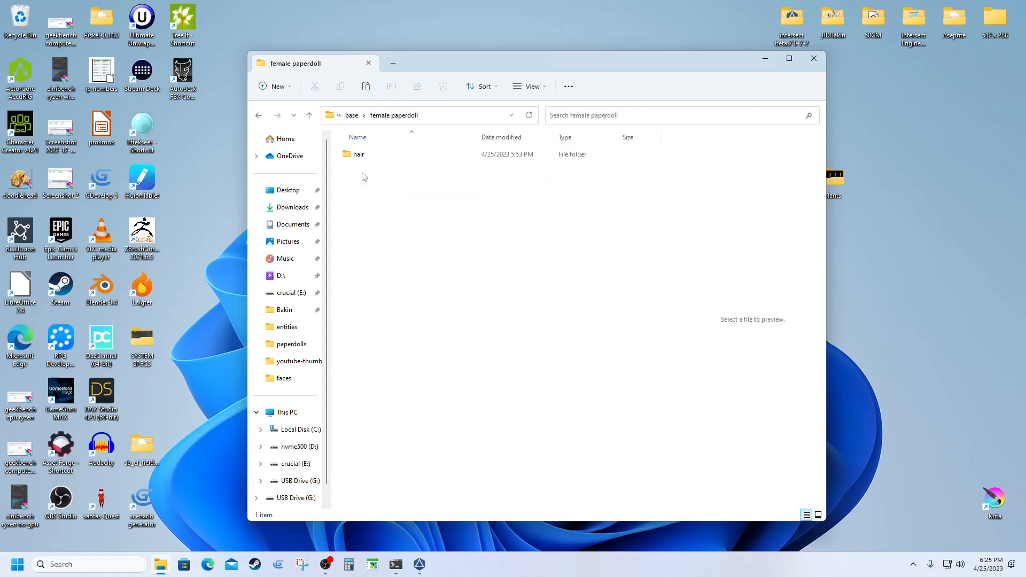
pyautogui.doubleClick(353, 156)
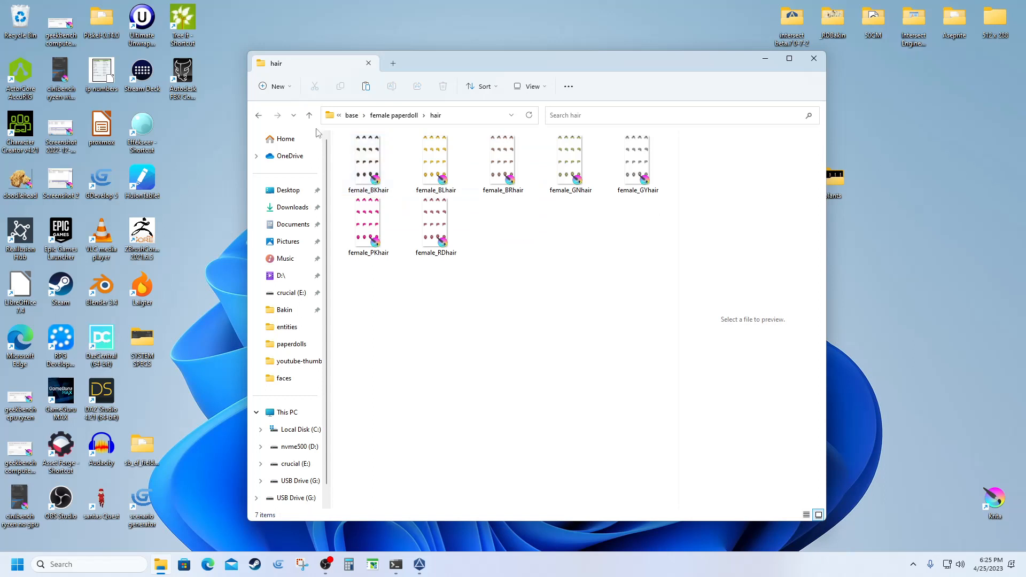
pyautogui.click(308, 116)
pyautogui.click(308, 116)
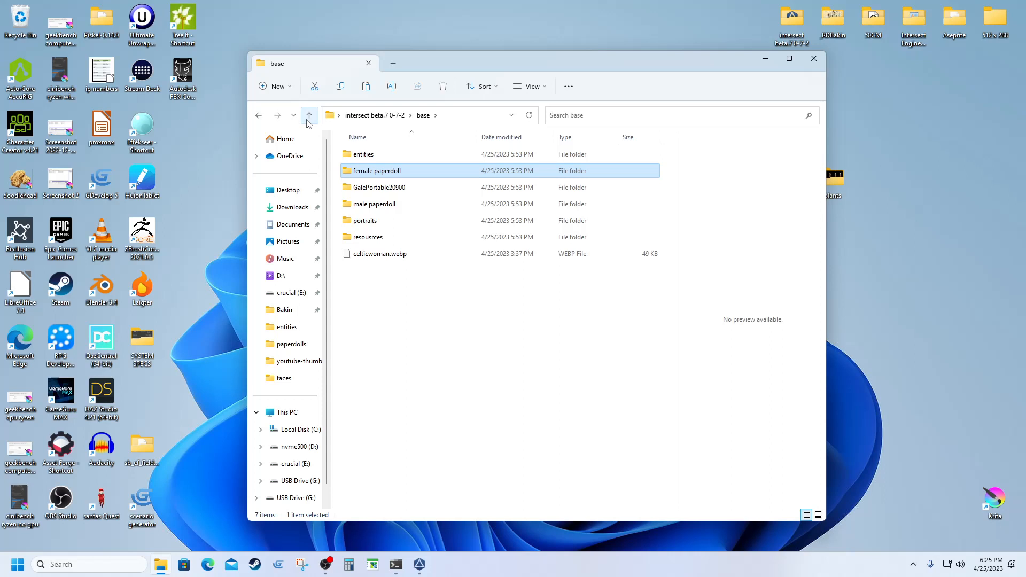
# Step: Copy the Female_Base sprite sheet from base's entities folder
pyautogui.doubleClick(354, 155)
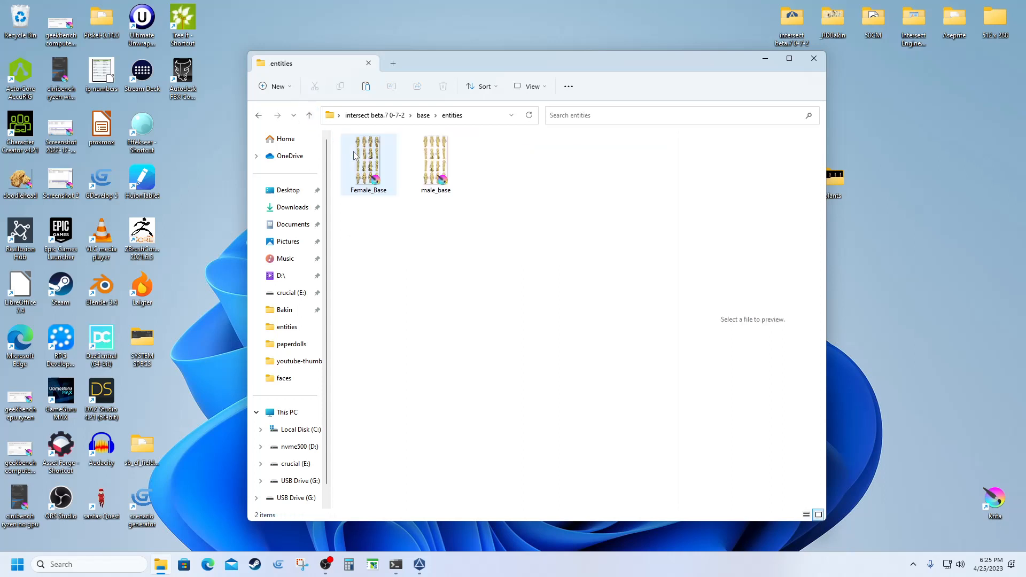
pyautogui.rightClick(367, 154)
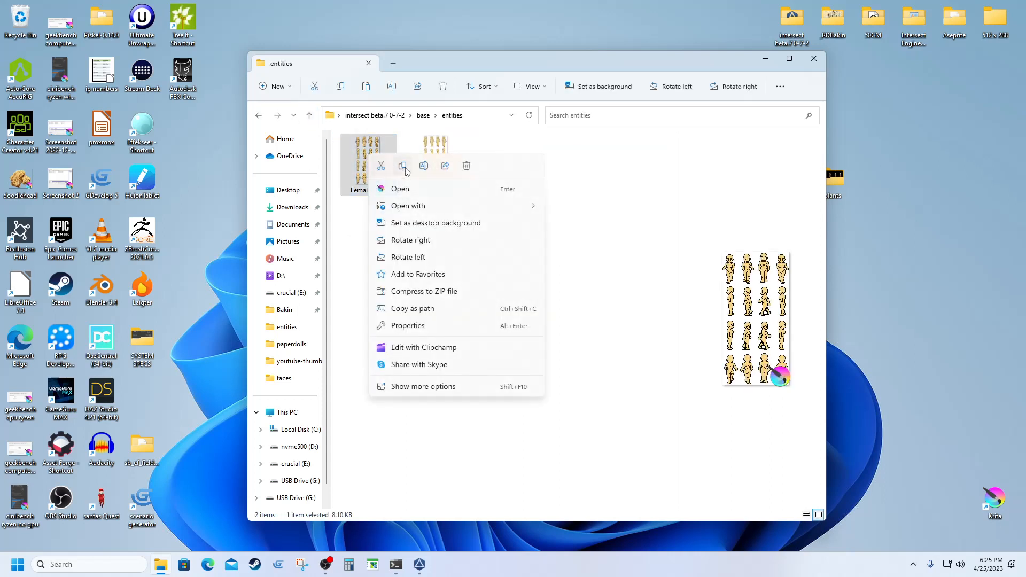
pyautogui.click(404, 168)
# Step: Open the Female folder under bodies in the Intersect Character Generator's assets
pyautogui.click(310, 116)
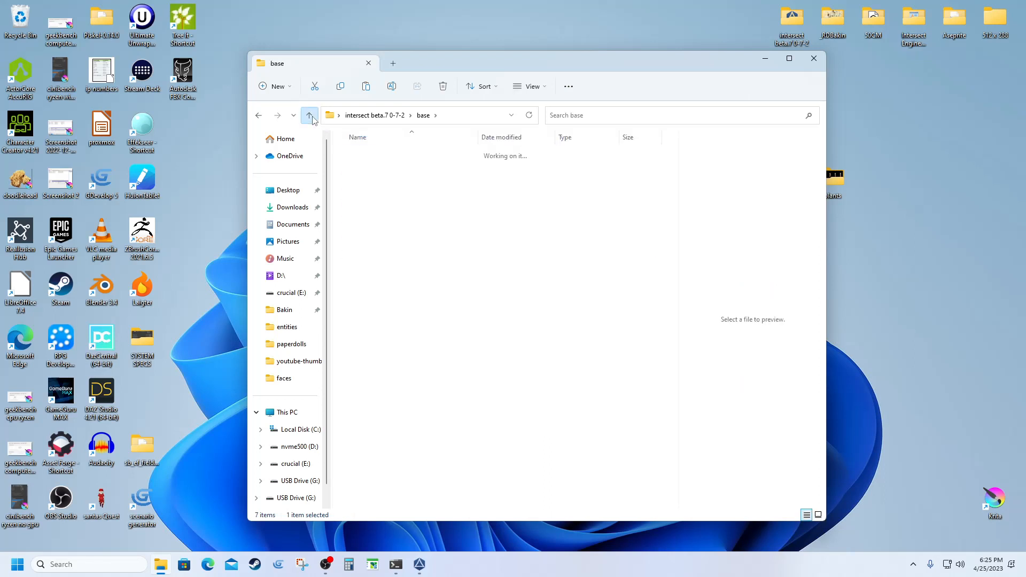
pyautogui.click(312, 117)
pyautogui.doubleClick(376, 187)
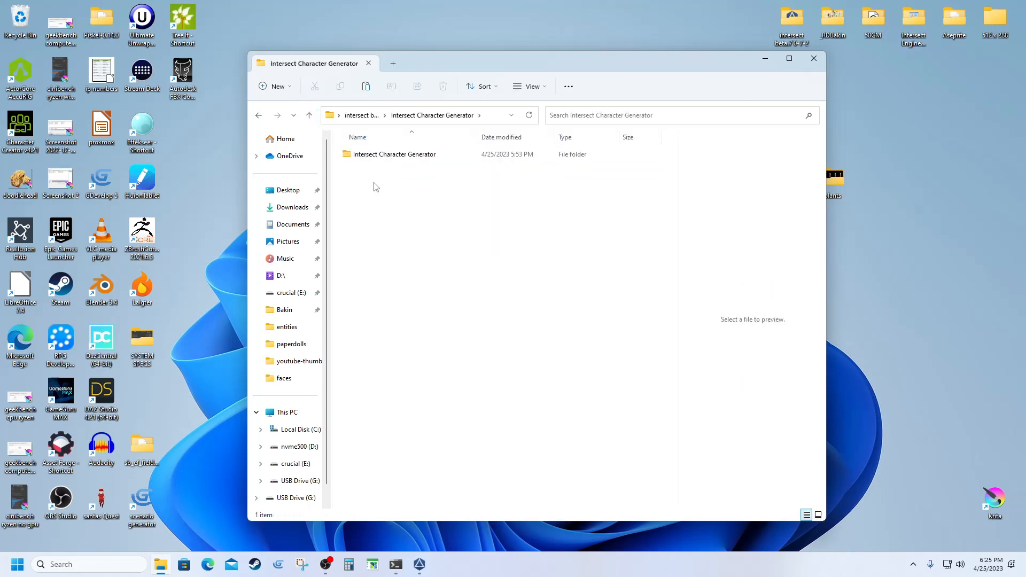
pyautogui.doubleClick(361, 155)
pyautogui.doubleClick(362, 156)
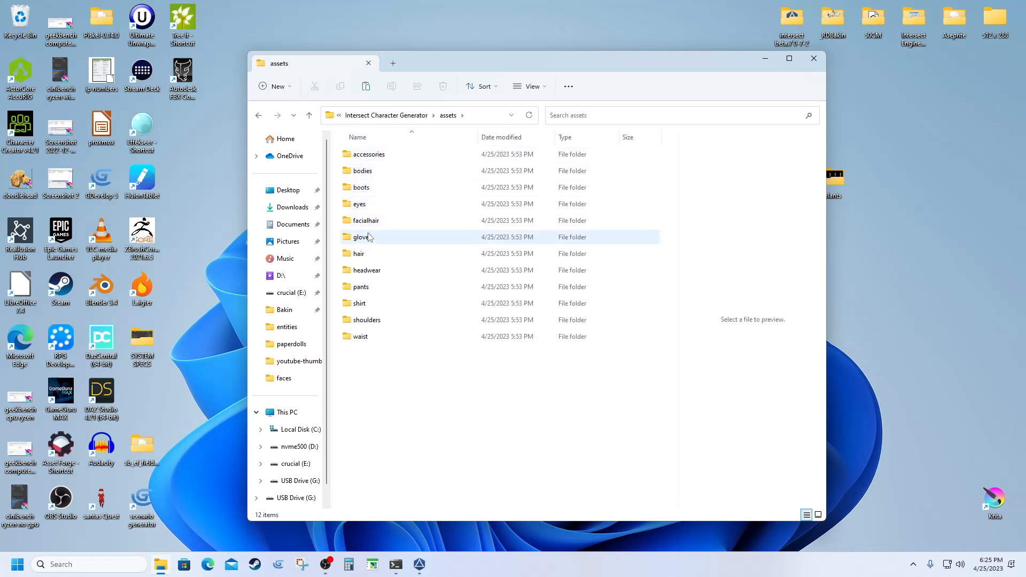
pyautogui.doubleClick(363, 171)
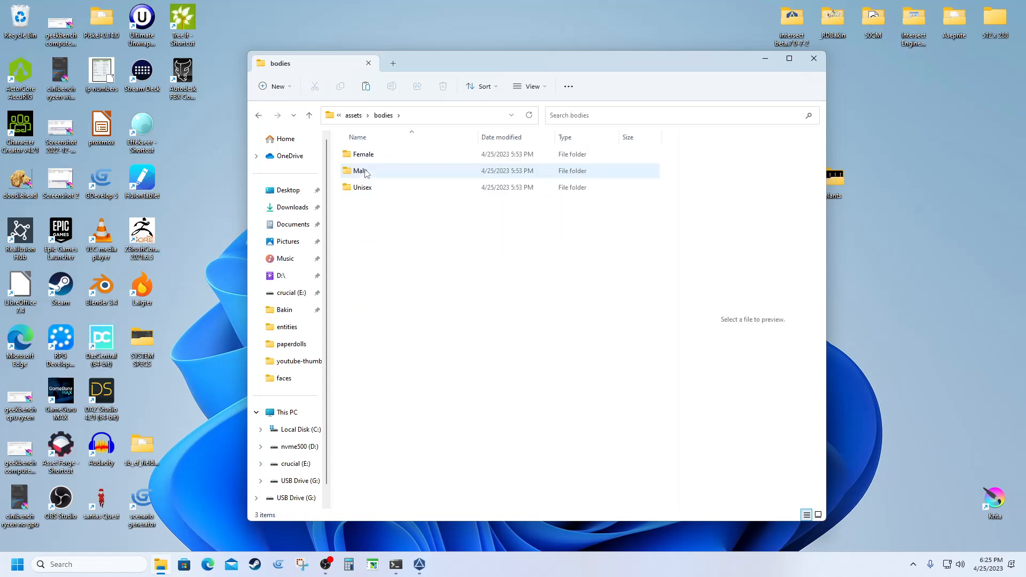
pyautogui.doubleClick(360, 155)
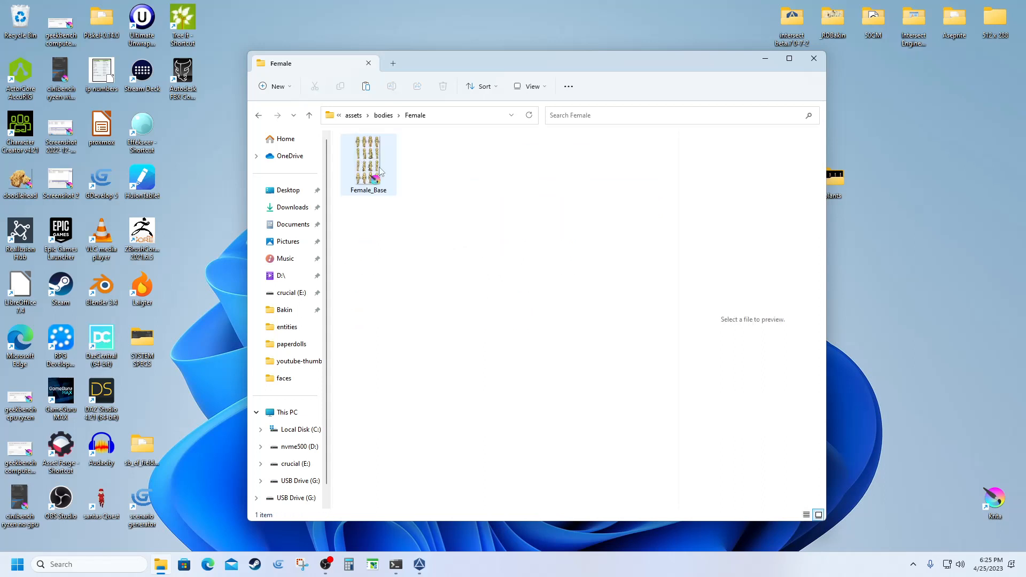
# Step: Check the file properties of the Female_Base sprite sheet and close them without changes
pyautogui.click(364, 176)
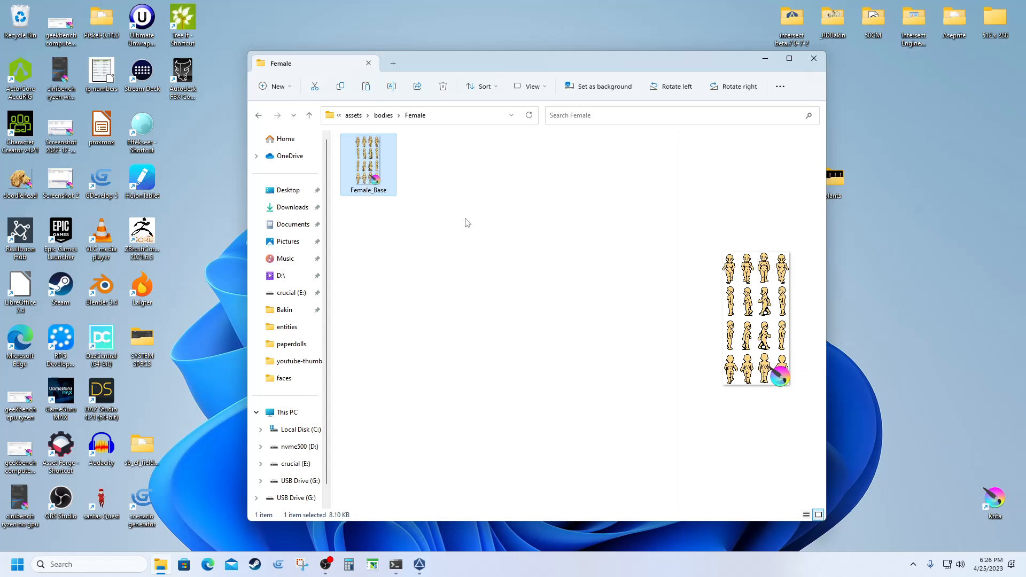
pyautogui.rightClick(383, 177)
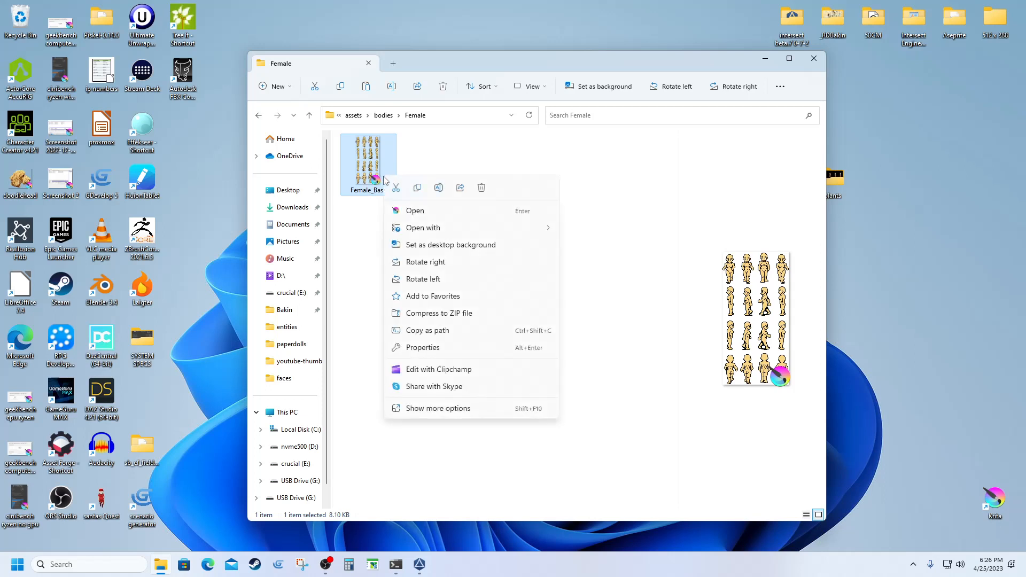
pyautogui.click(427, 348)
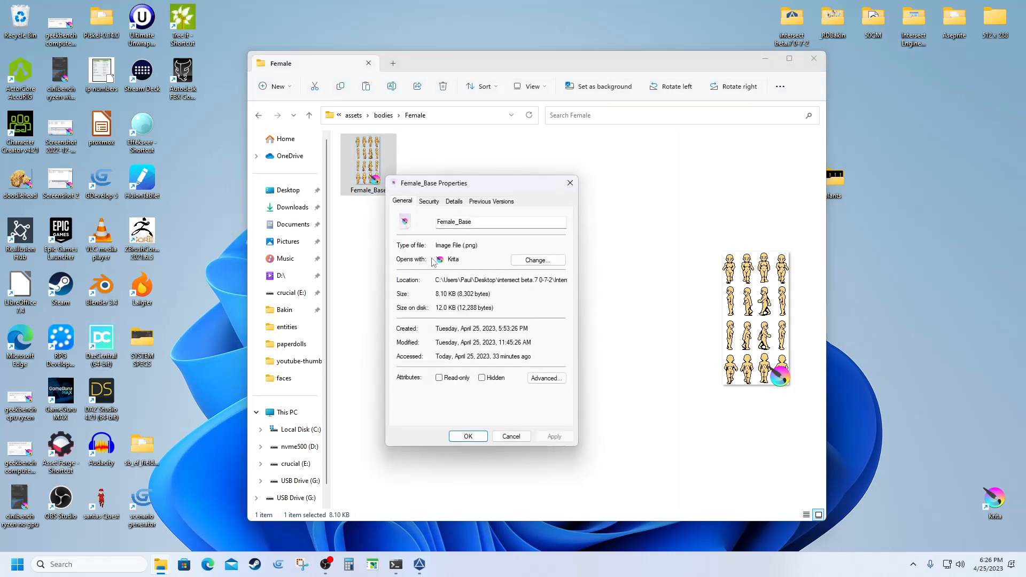
pyautogui.click(510, 435)
pyautogui.click(404, 285)
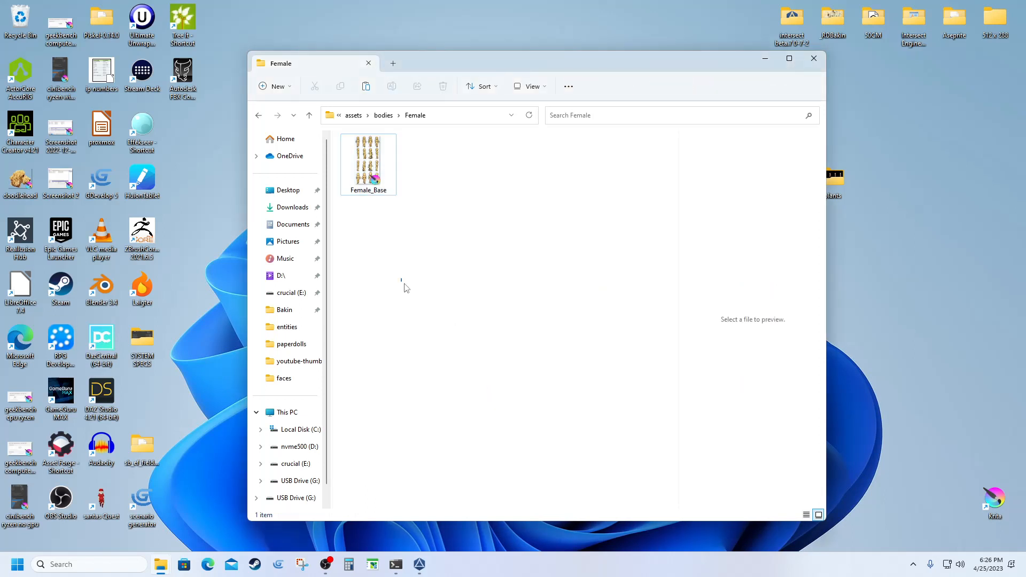
# Step: Return to the main Intersect Character Generator folder and launch the generator
pyautogui.click(309, 115)
pyautogui.click(308, 115)
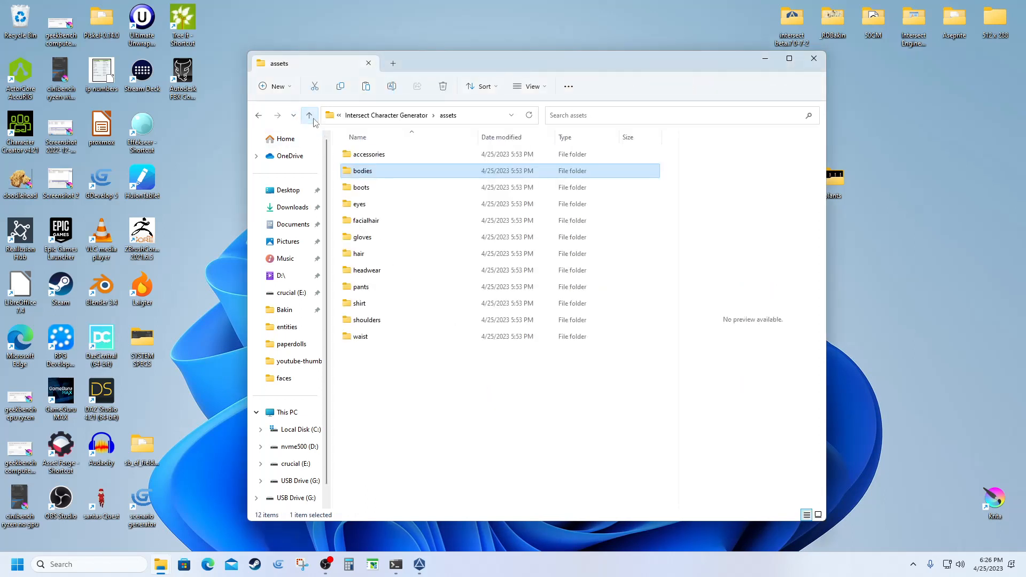
pyautogui.click(311, 118)
pyautogui.click(381, 176)
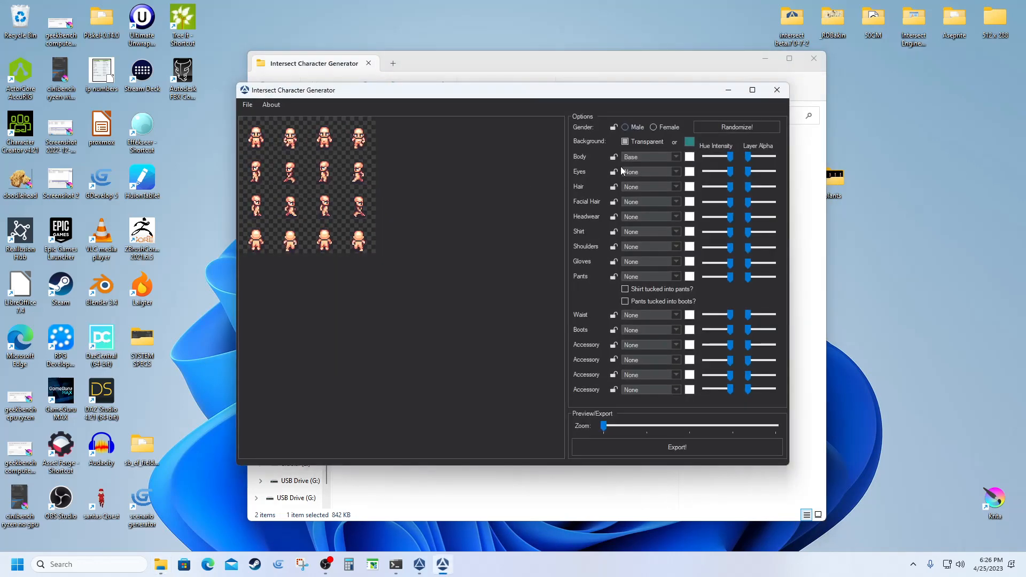
# Step: Set the gender to Female, choose the male_base body and enlarge the sprite preview by one zoom level
pyautogui.click(654, 127)
pyautogui.click(674, 157)
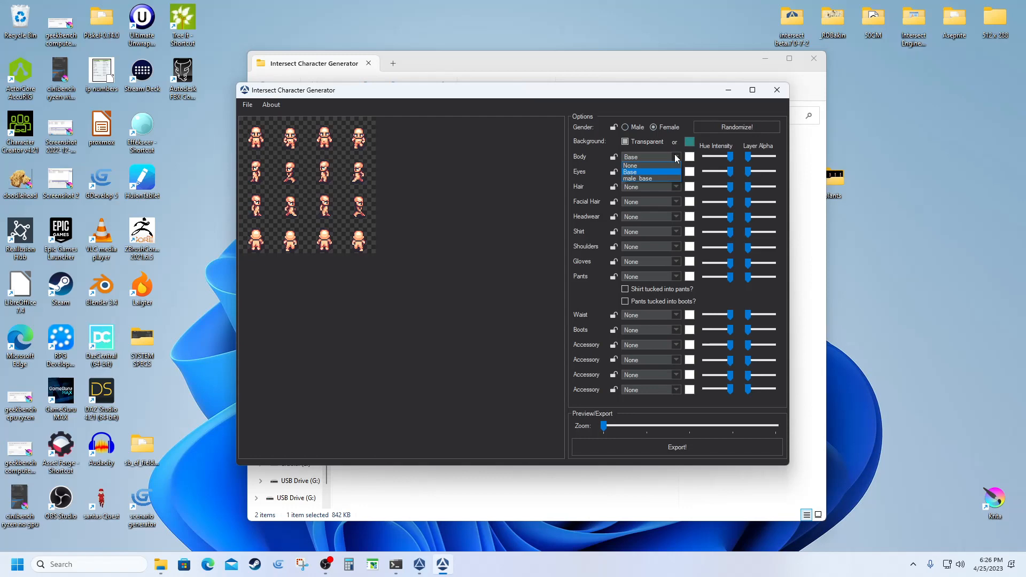
pyautogui.click(649, 179)
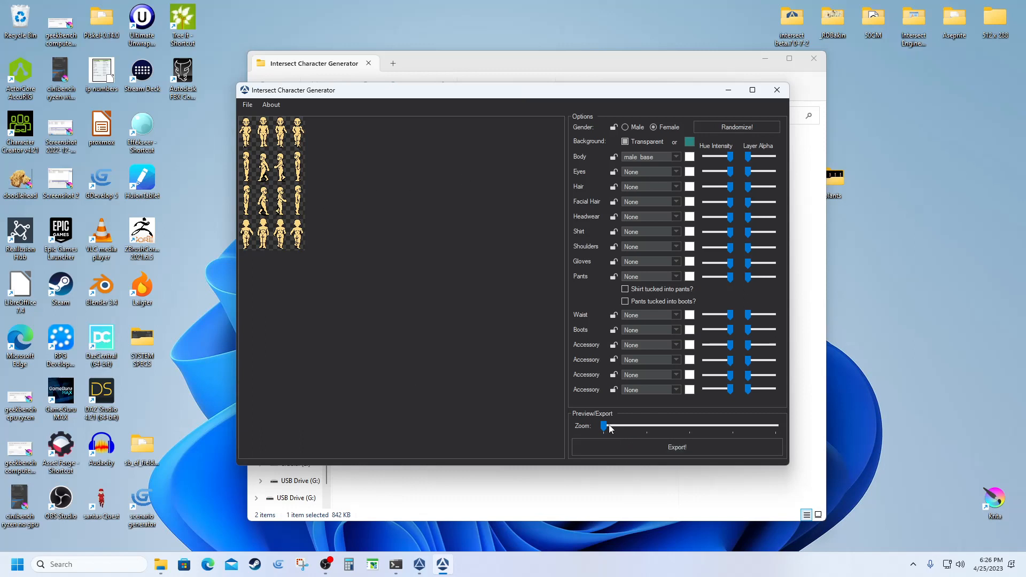
pyautogui.moveTo(605, 426); pyautogui.dragTo(644, 426)
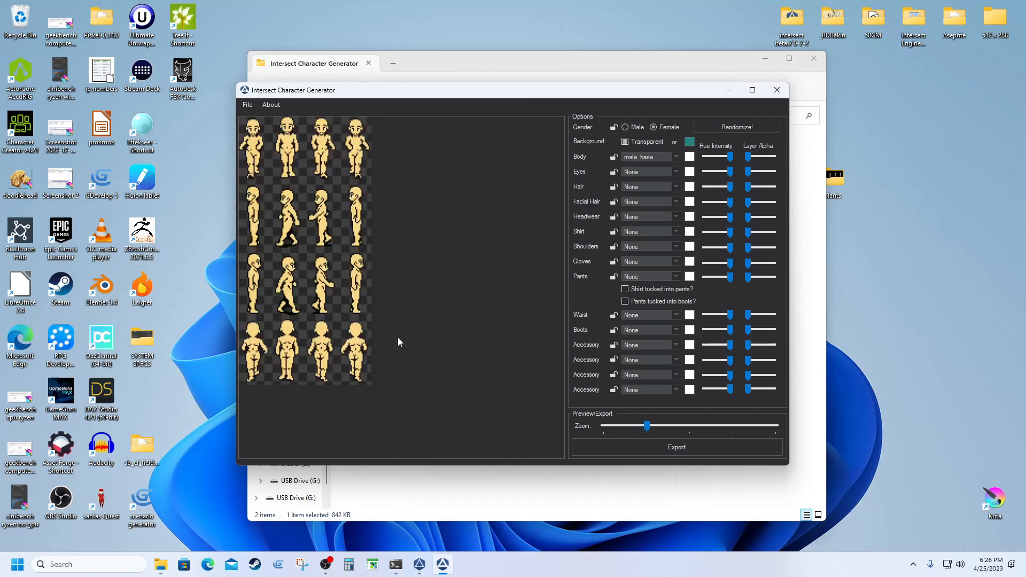
# Step: Switch the gender to Male and choose the male_base body
pyautogui.click(628, 127)
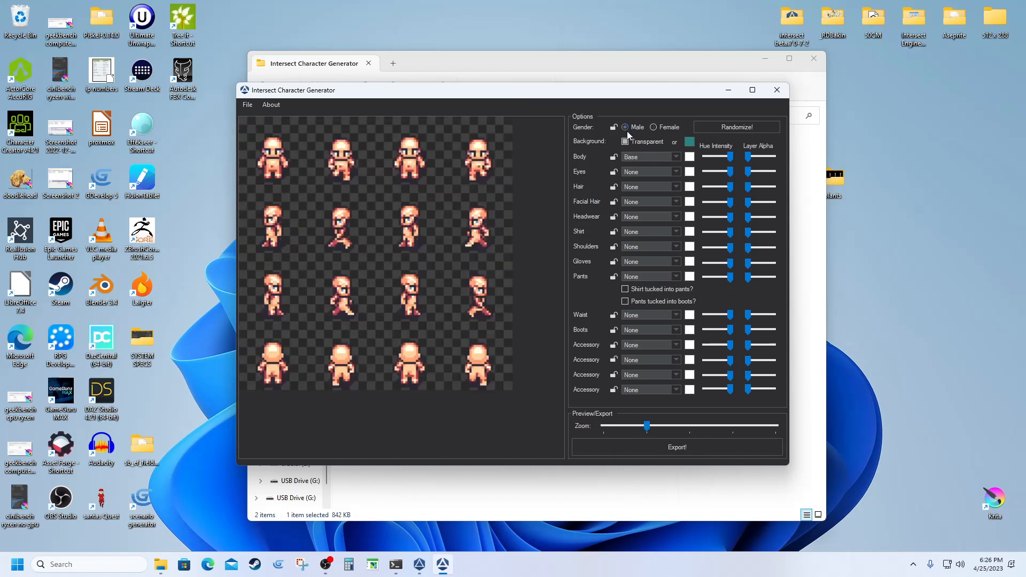
pyautogui.click(678, 159)
pyautogui.click(648, 182)
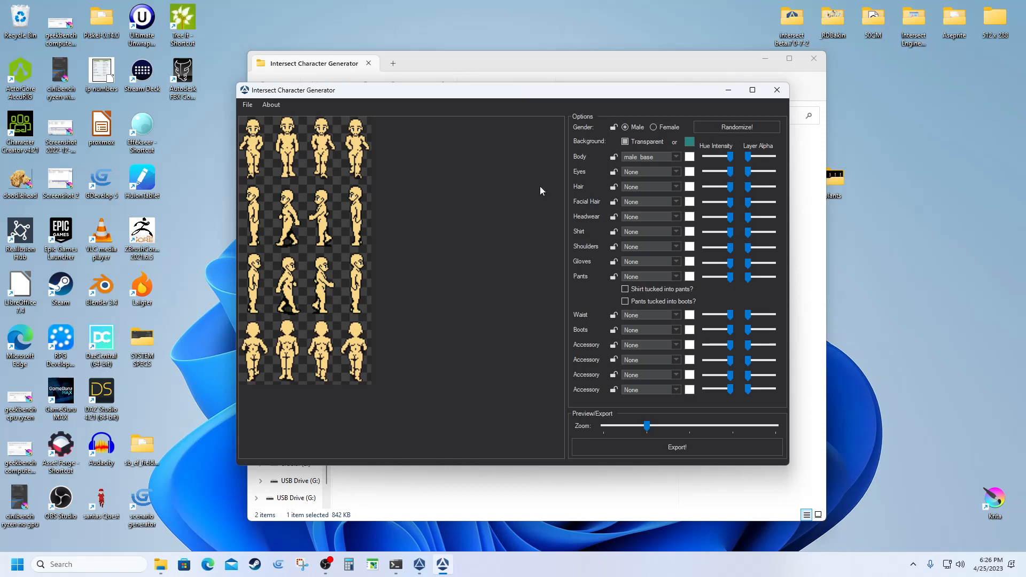
# Step: Switch the gender to Female and choose the Female_Base body
pyautogui.click(651, 127)
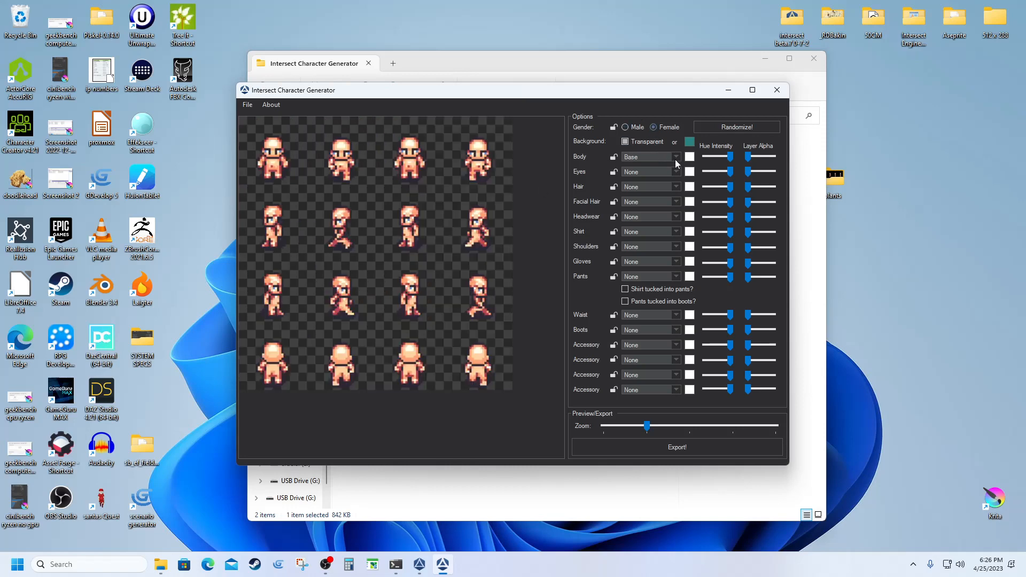
pyautogui.click(676, 160)
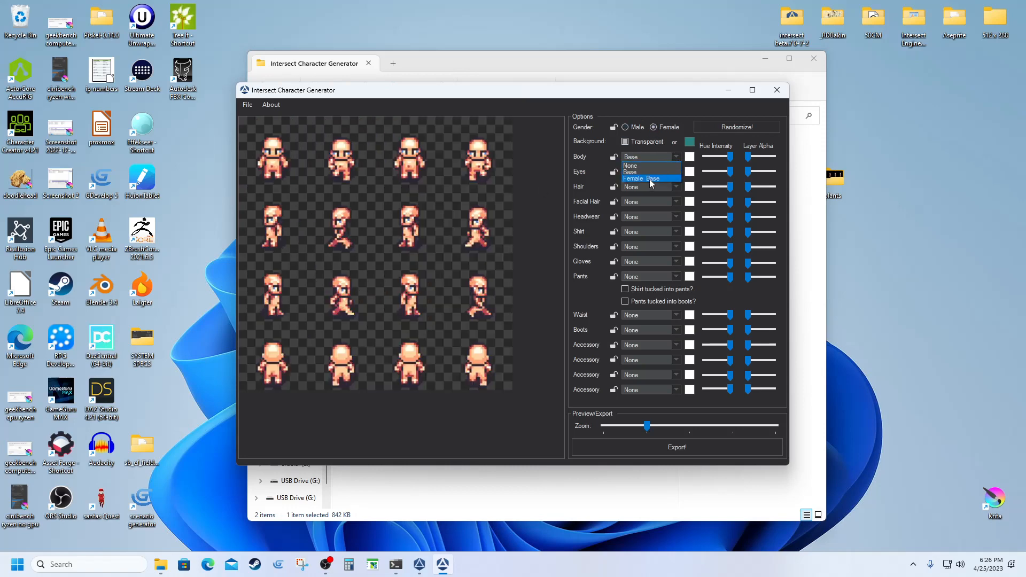
pyautogui.click(650, 180)
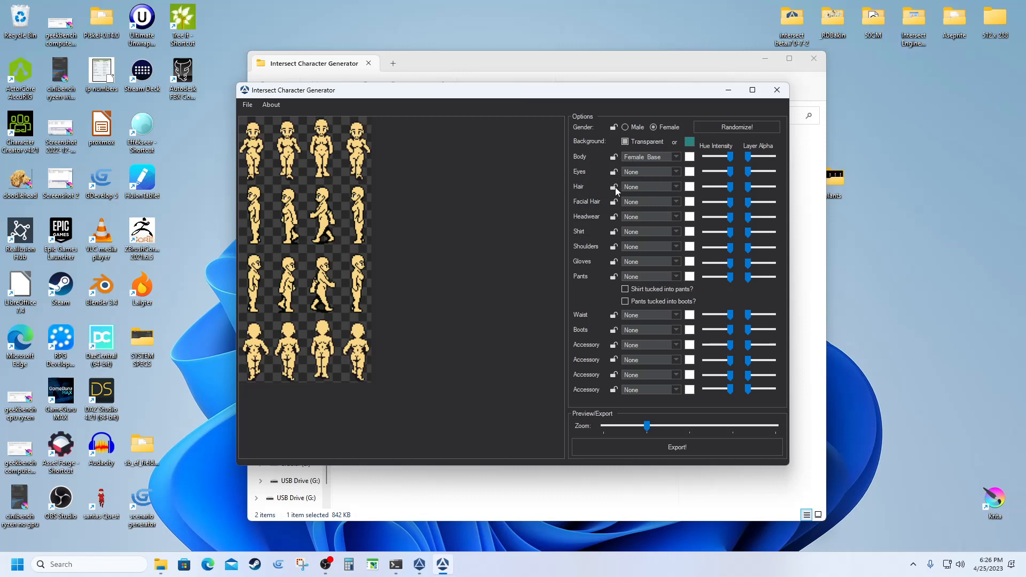
# Step: Apply the female_BLhair hair to the character and enlarge the preview another zoom level to inspect the sprite frames
pyautogui.click(676, 188)
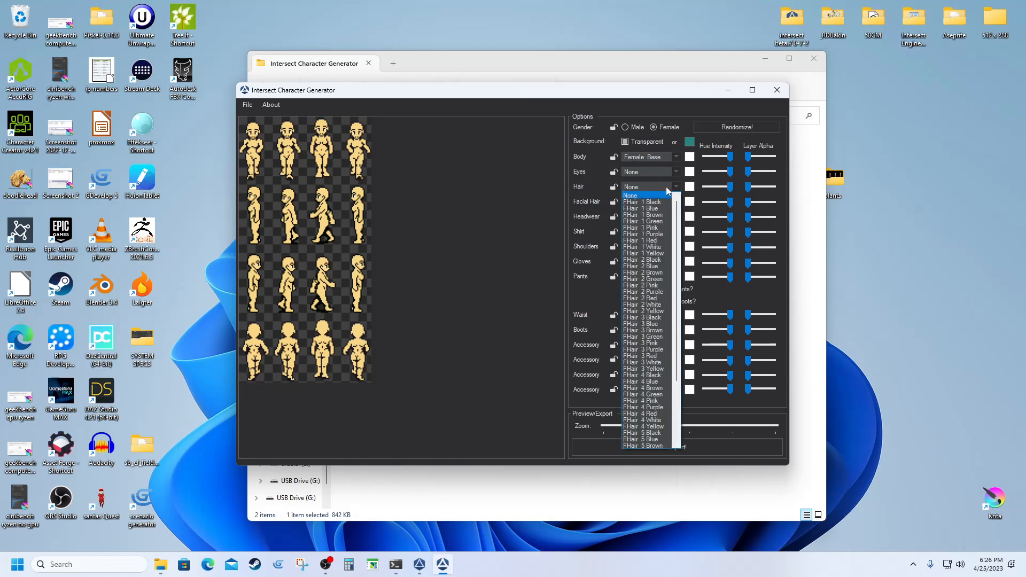
pyautogui.scroll(-4, 645, 333)
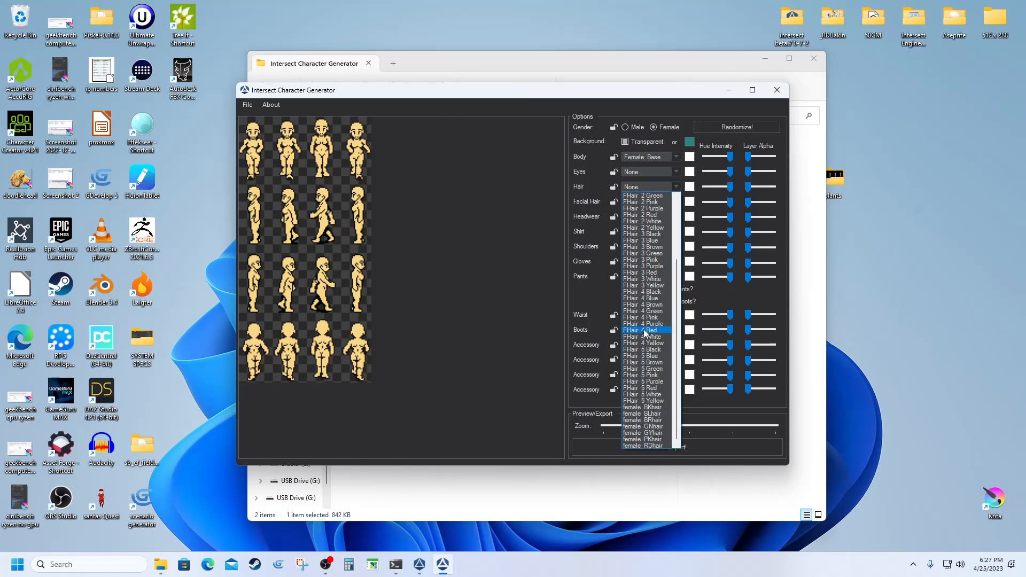
pyautogui.click(651, 415)
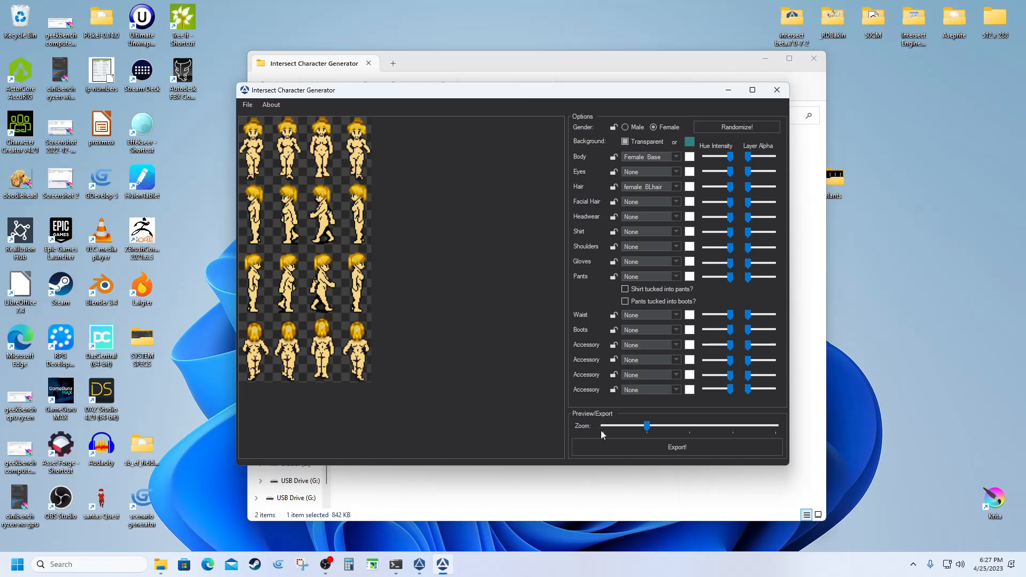
pyautogui.click(675, 427)
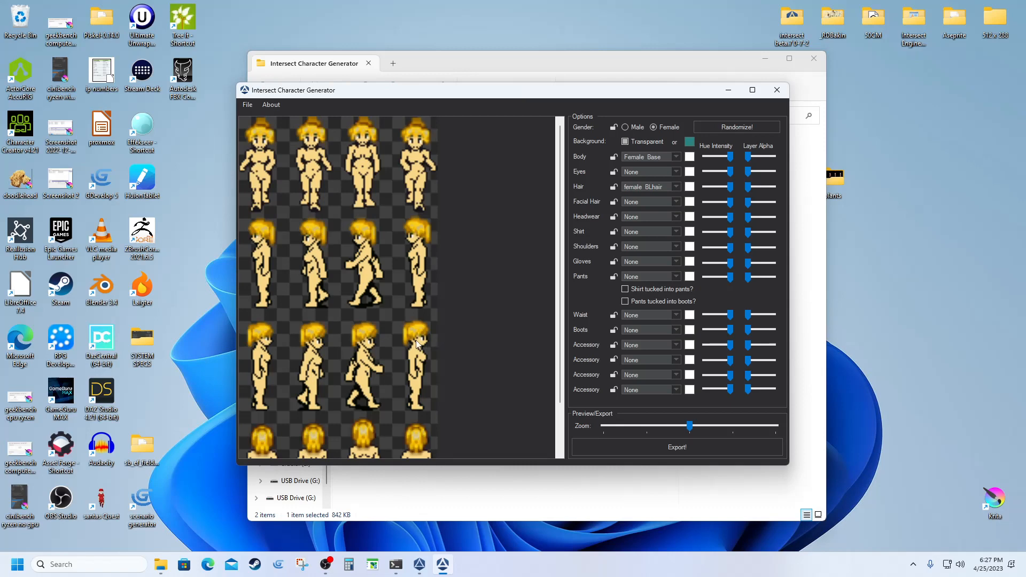
pyautogui.scroll(-1, 416, 343)
pyautogui.scroll(2, 418, 344)
pyautogui.scroll(-2, 339, 348)
pyautogui.scroll(2, 339, 349)
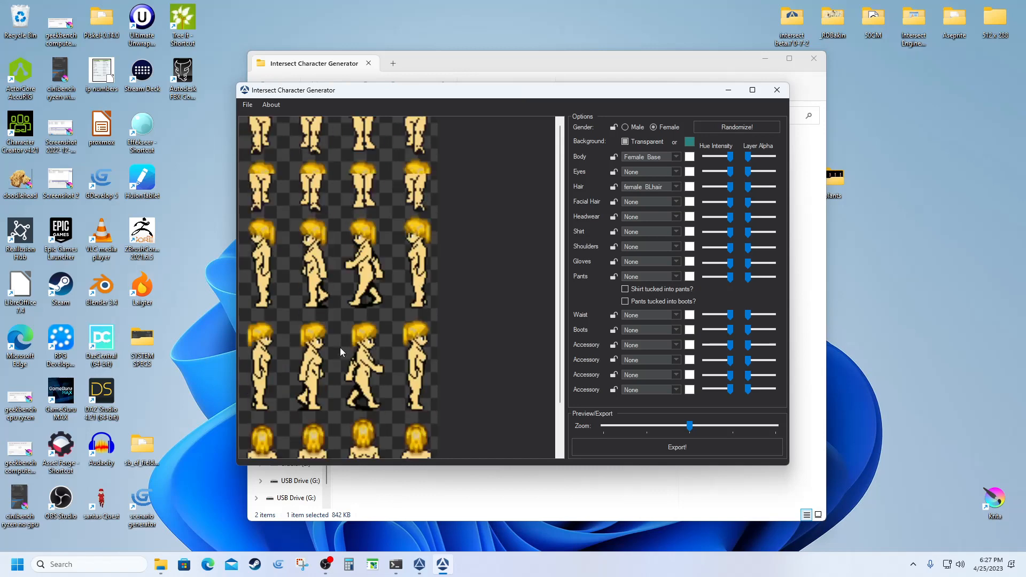
# Step: Try out the female_PKhair, female_RDhair and female_GYhair hair sprites in turn, finishing with female_BRhair
pyautogui.click(676, 187)
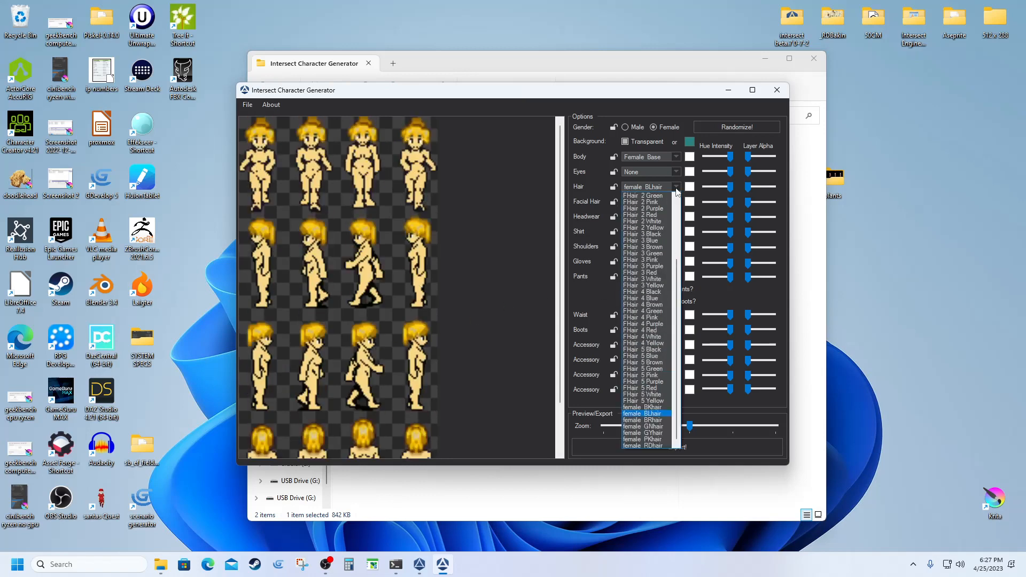
pyautogui.click(656, 438)
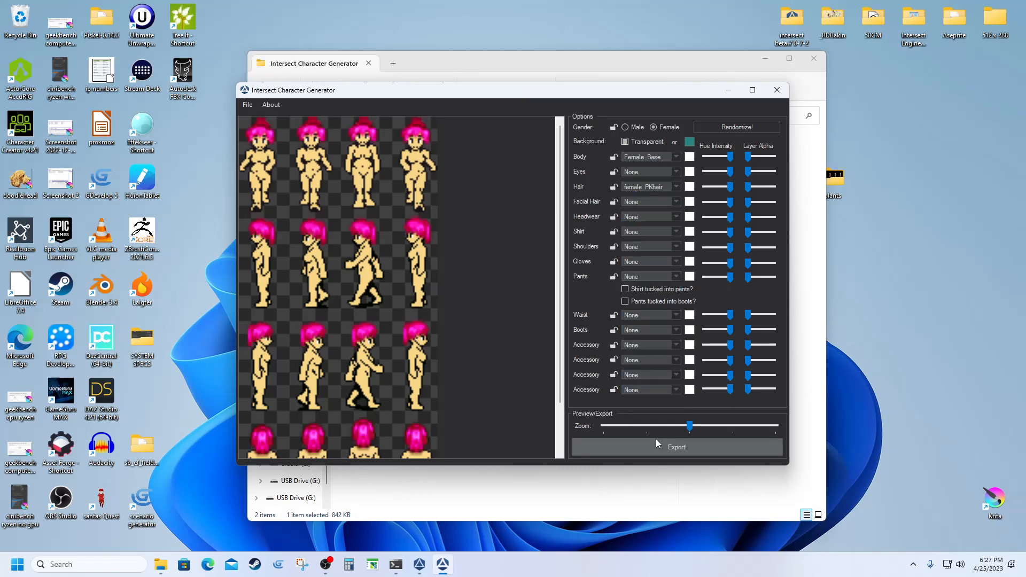
pyautogui.click(675, 187)
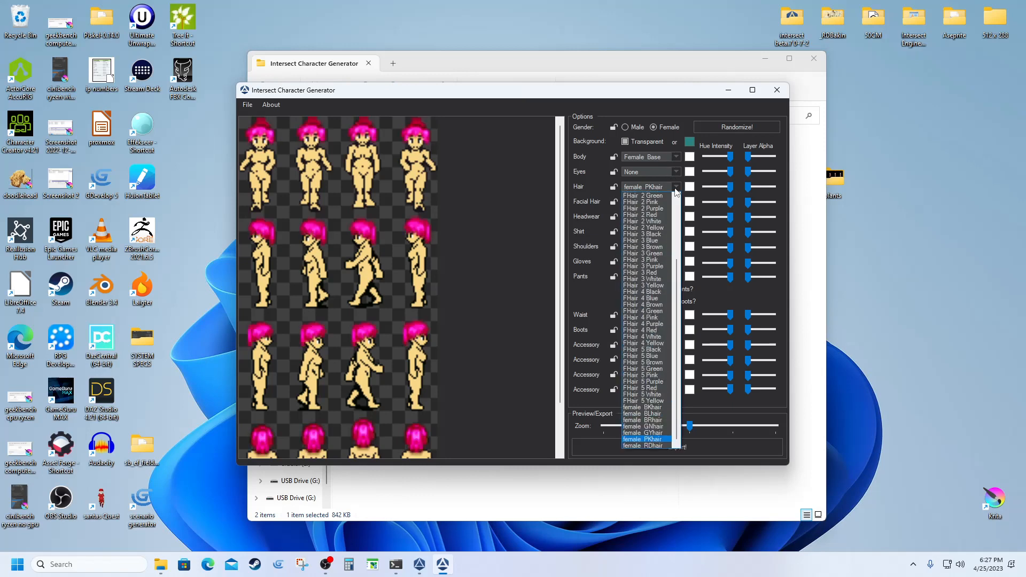
pyautogui.click(653, 444)
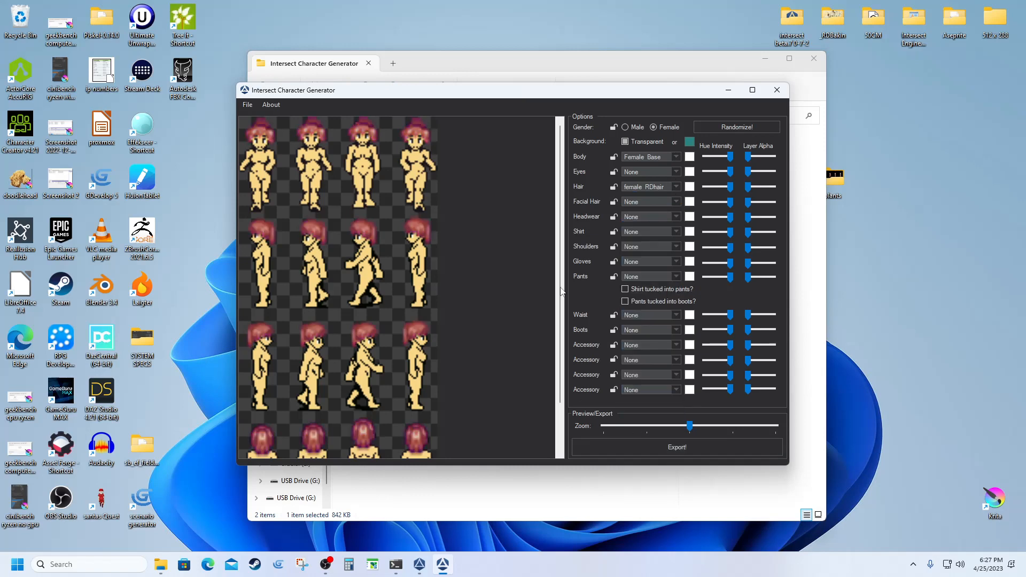
pyautogui.click(677, 187)
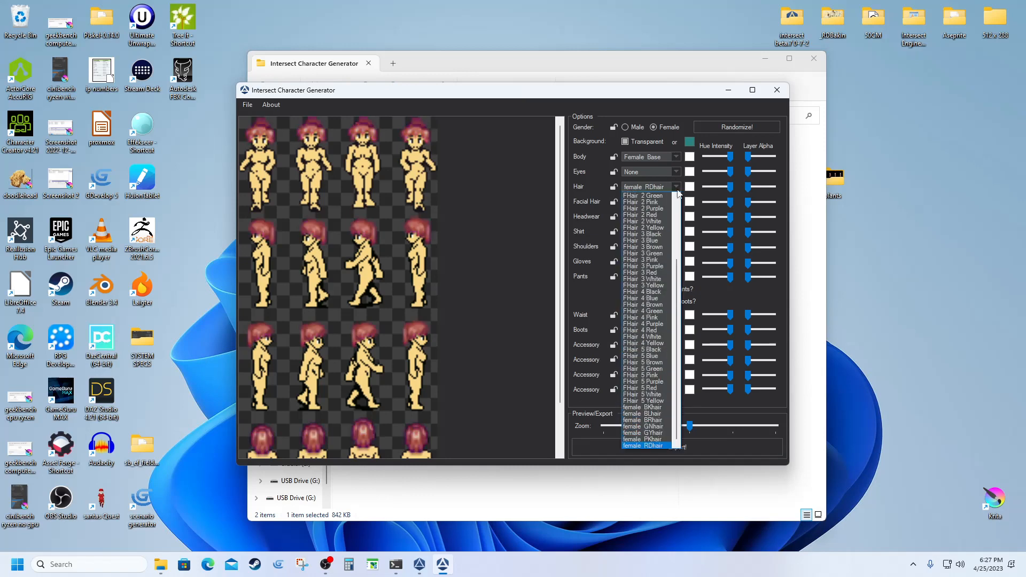
pyautogui.click(660, 434)
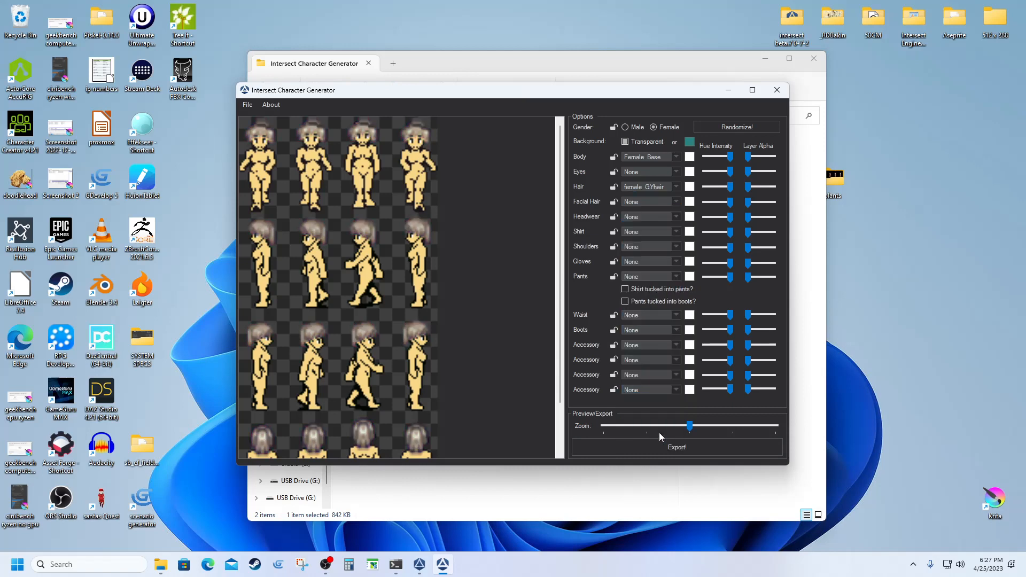
pyautogui.click(677, 187)
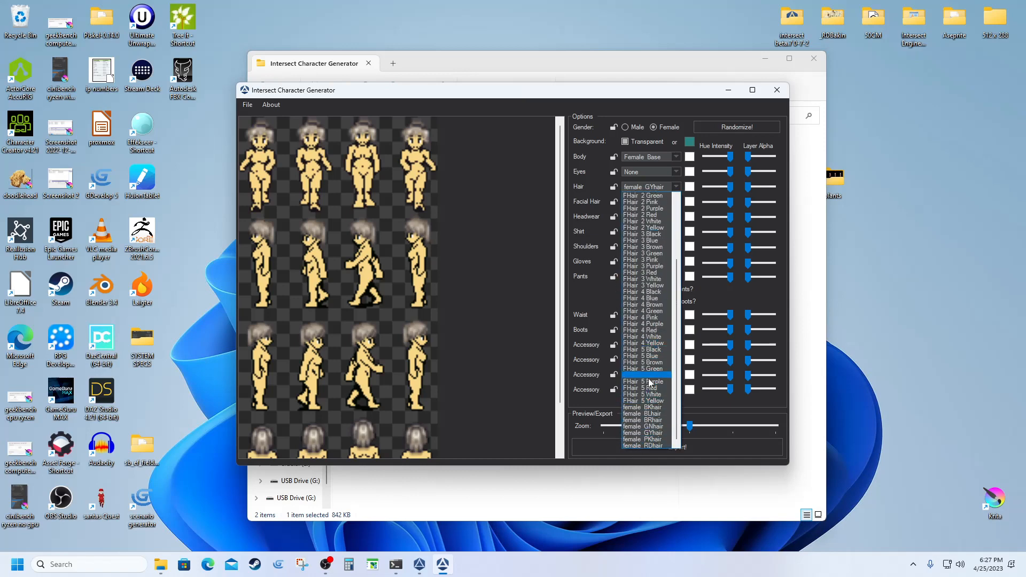
pyautogui.click(646, 420)
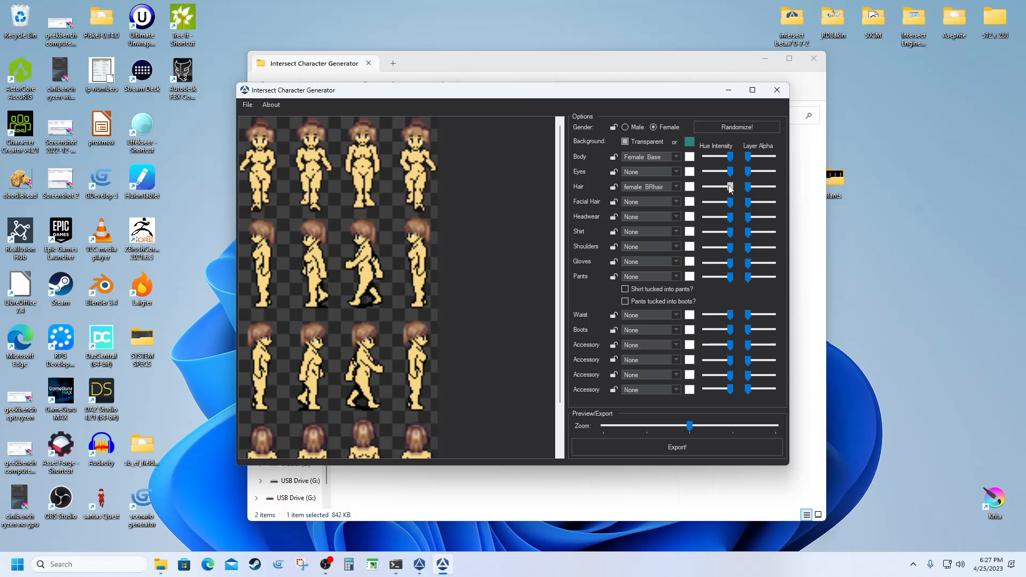
# Step: Tint the hair with the dark brown basic color, try a lower hue intensity and return it to the maximum
pyautogui.moveTo(729, 185); pyautogui.dragTo(720, 187)
pyautogui.click(690, 187)
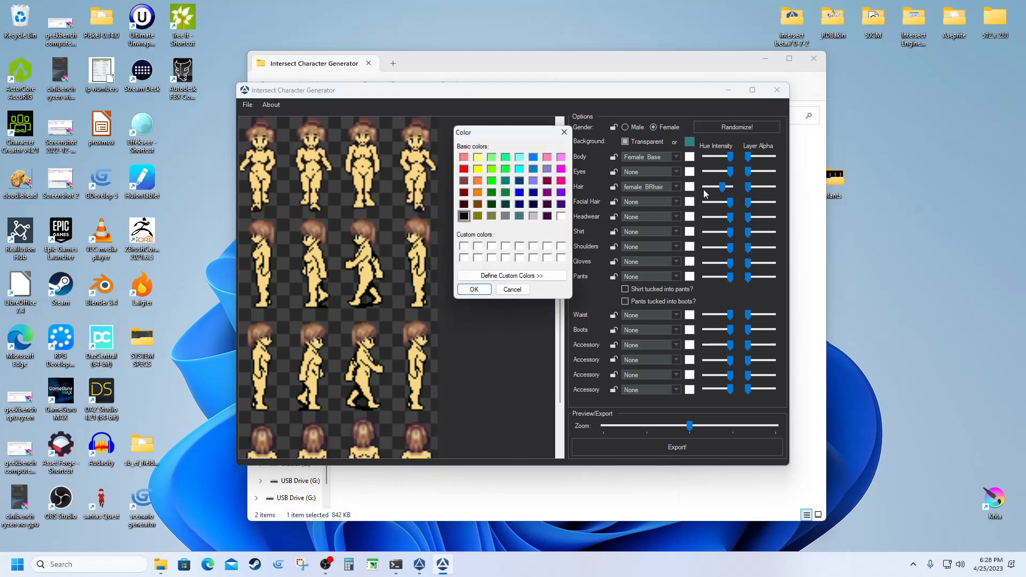
pyautogui.click(477, 206)
pyautogui.click(472, 289)
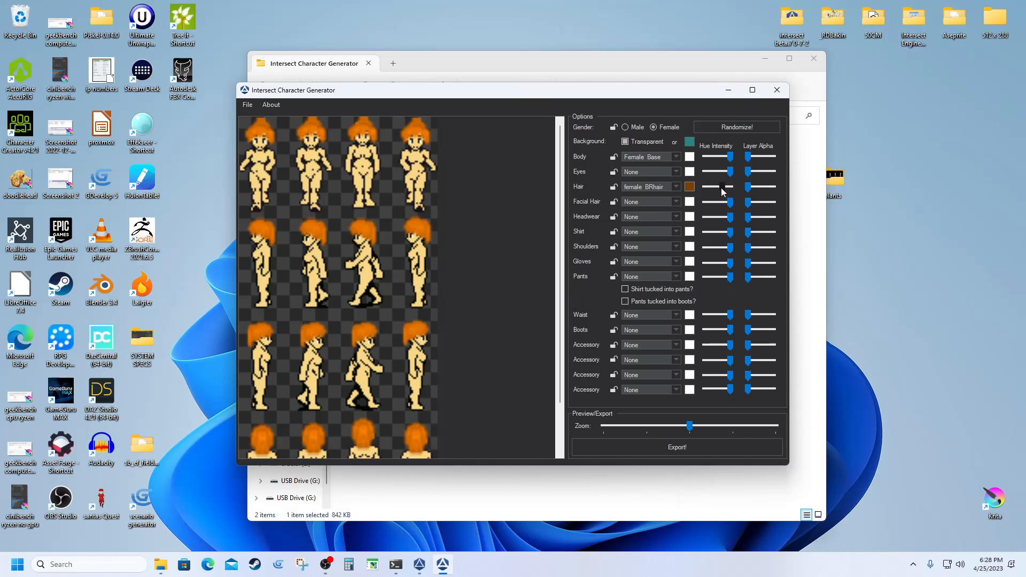
pyautogui.moveTo(723, 192)
pyautogui.mouseDown()
pyautogui.moveTo(712, 193)
pyautogui.moveTo(734, 196)
pyautogui.mouseUp()
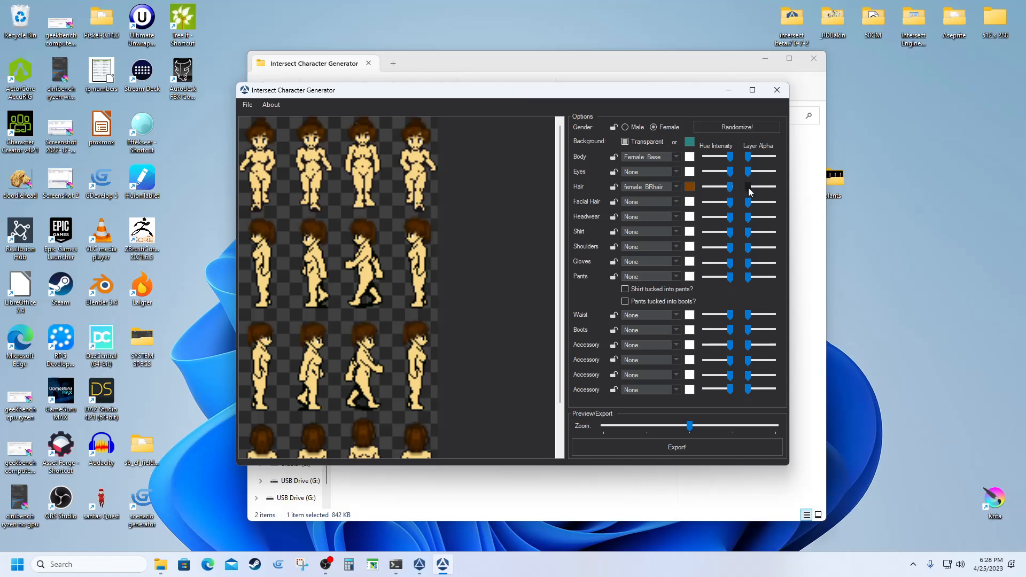
pyautogui.moveTo(750, 192); pyautogui.dragTo(750, 192)
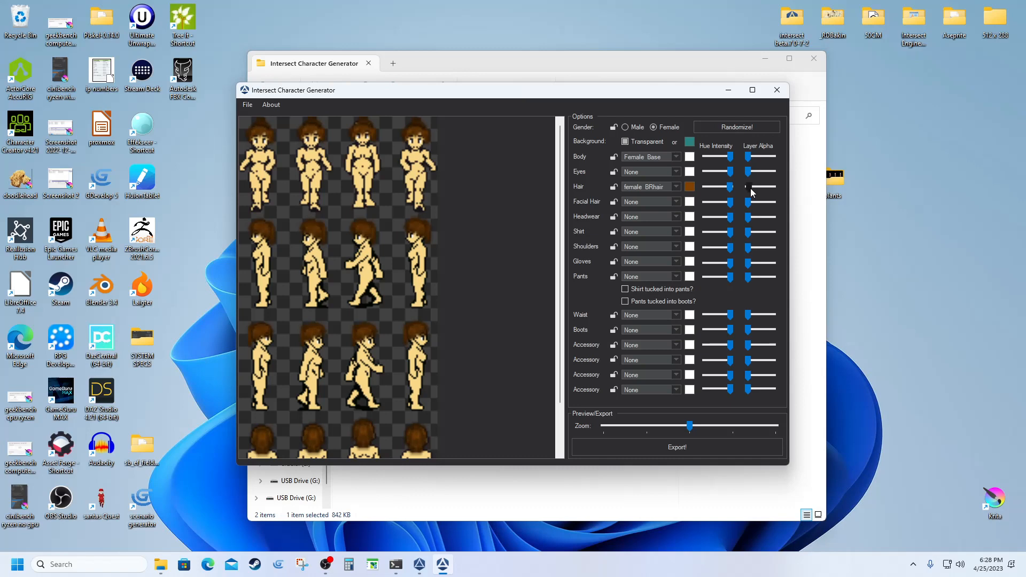
# Step: Reset the hair tint to white and choose the female_PKhair hair
pyautogui.click(690, 187)
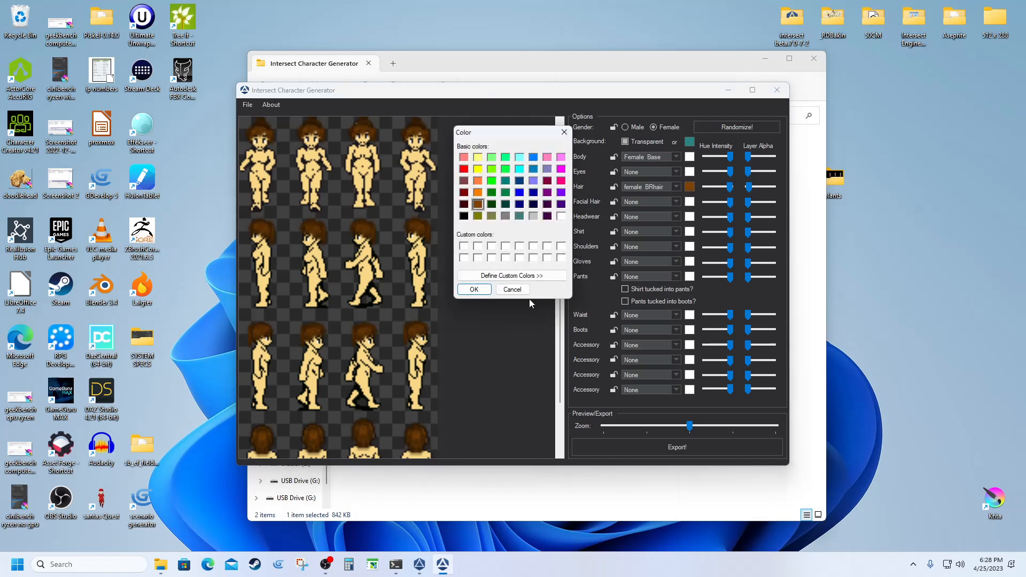
pyautogui.click(463, 246)
pyautogui.click(474, 289)
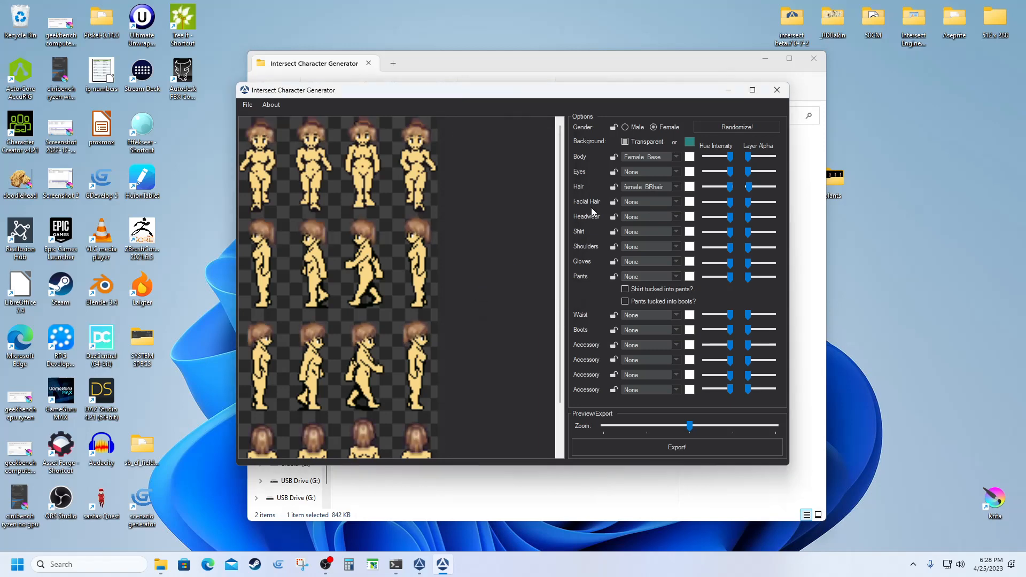
pyautogui.click(643, 188)
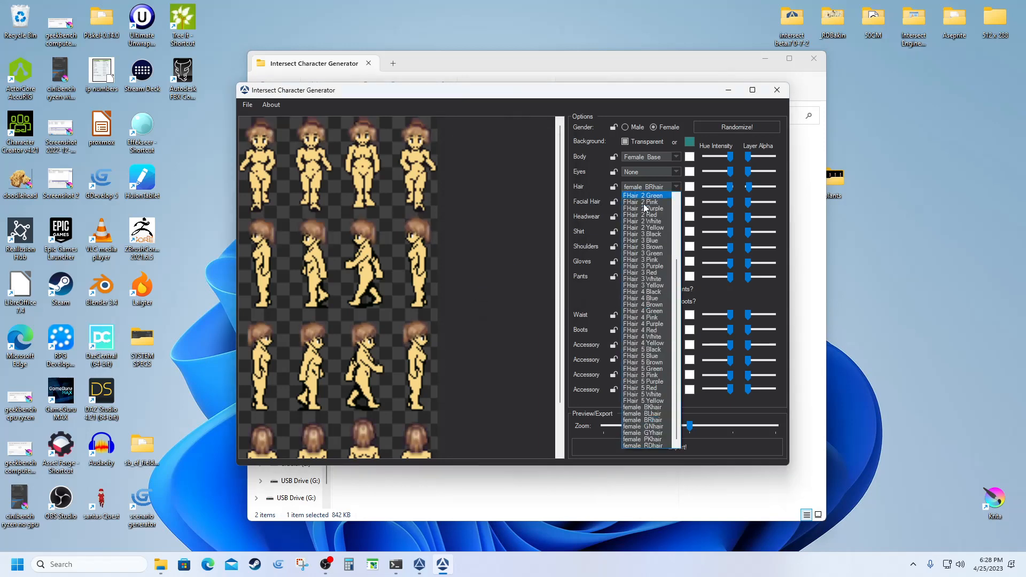
pyautogui.click(649, 439)
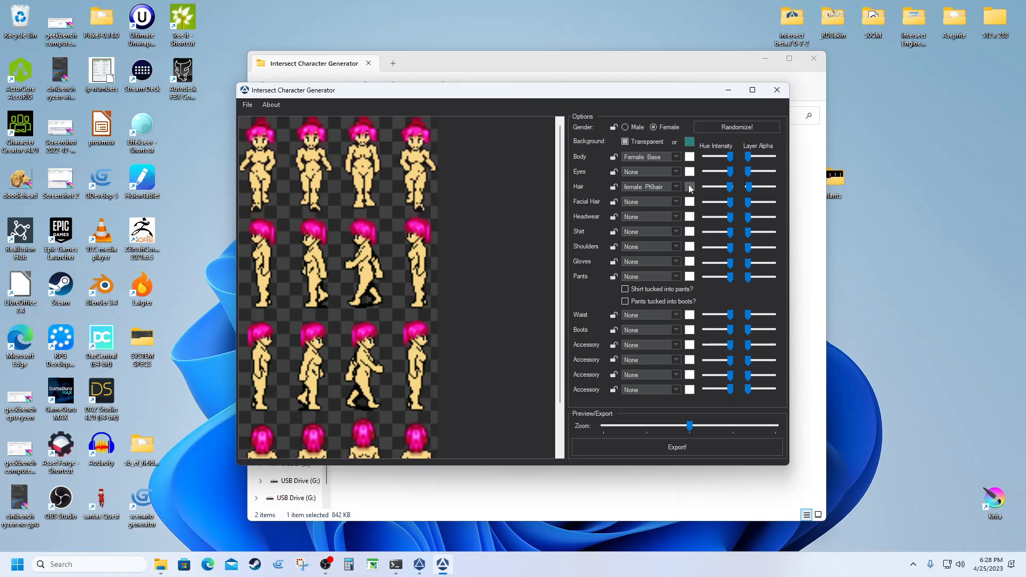
# Step: Tint the female_PKhair hair with the dark navy blue basic color and reduce its hue intensity to about half
pyautogui.moveTo(729, 188)
pyautogui.mouseDown()
pyautogui.moveTo(705, 190)
pyautogui.moveTo(729, 193)
pyautogui.mouseUp()
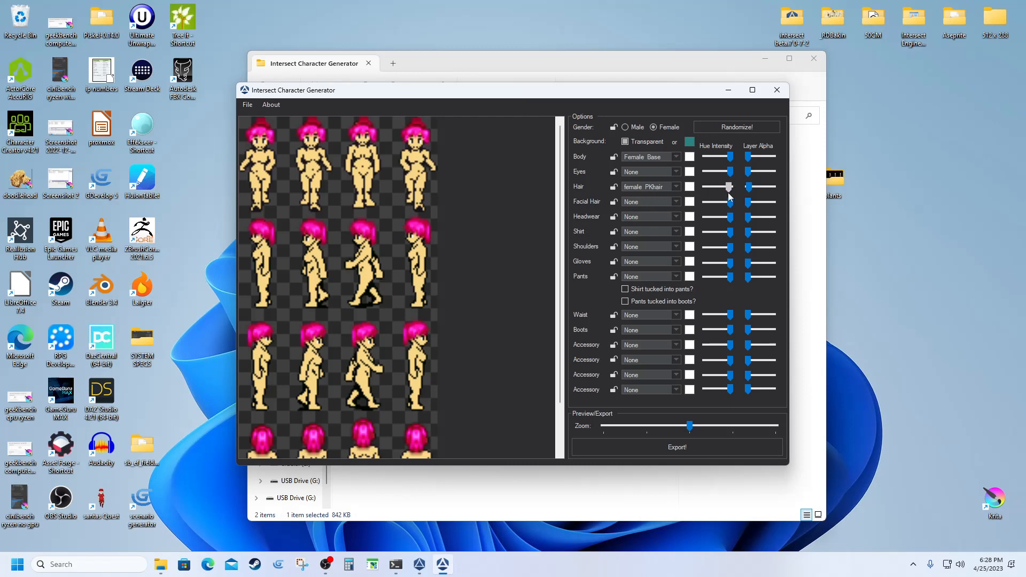
pyautogui.click(690, 187)
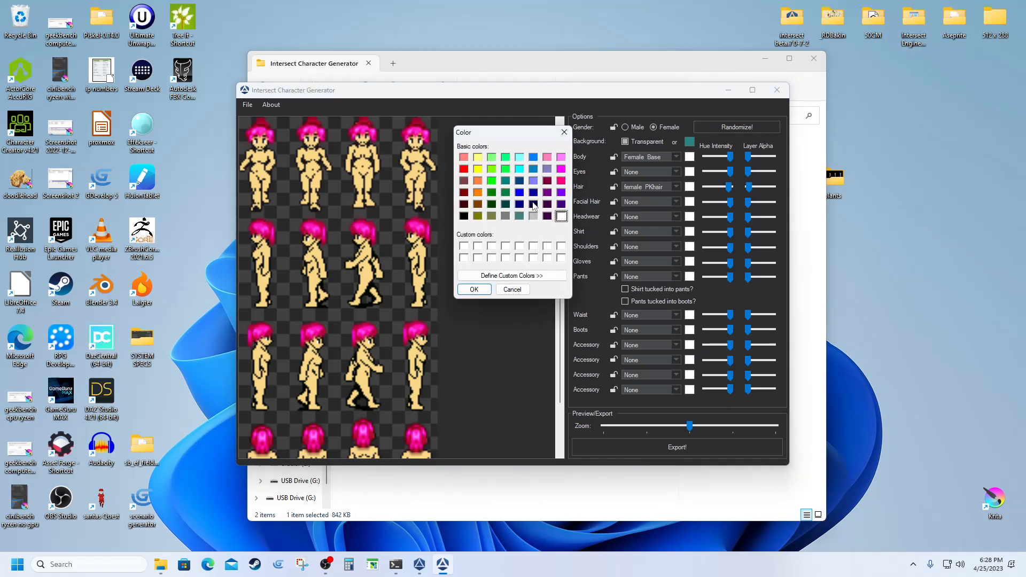
pyautogui.click(519, 204)
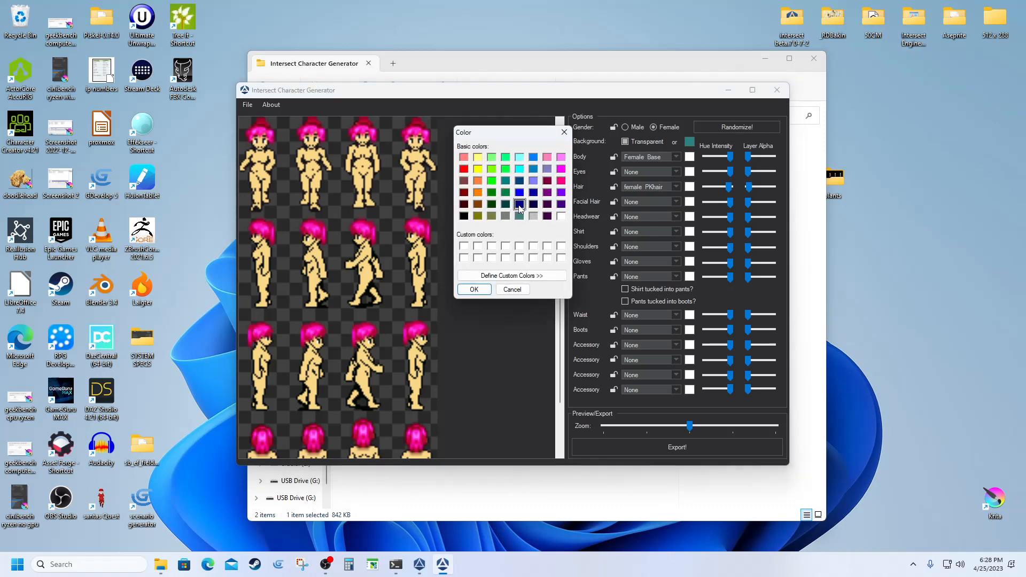
pyautogui.click(477, 291)
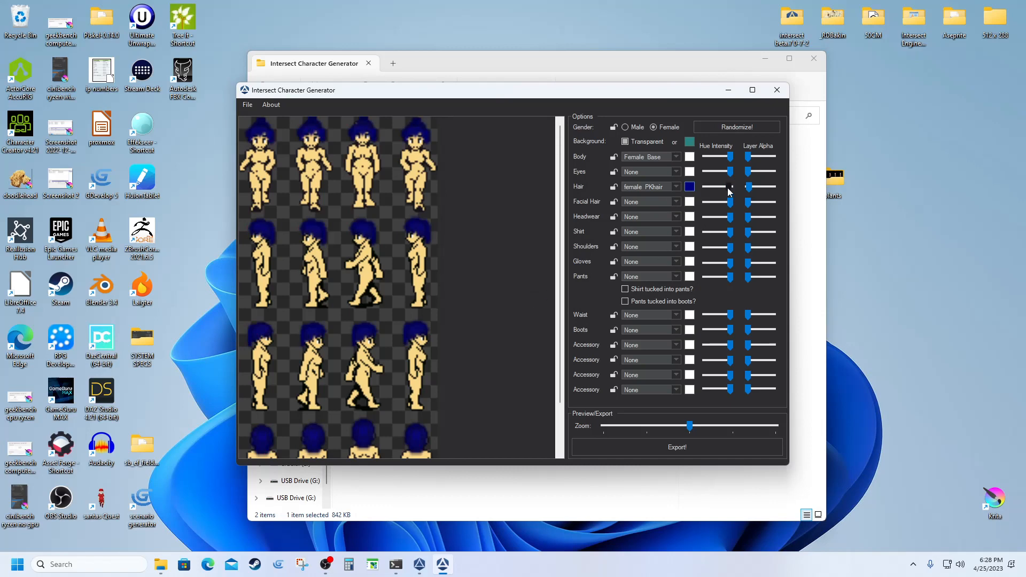
pyautogui.moveTo(730, 191); pyautogui.dragTo(751, 188)
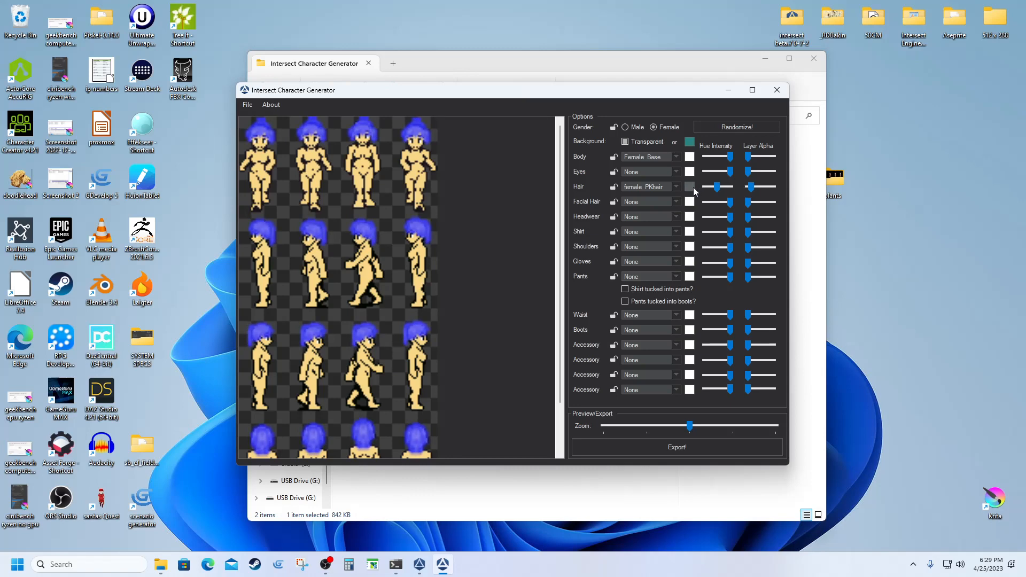
# Step: Change the hair tint to the bright violet basic color and raise its hue intensity to nearly the maximum
pyautogui.click(689, 186)
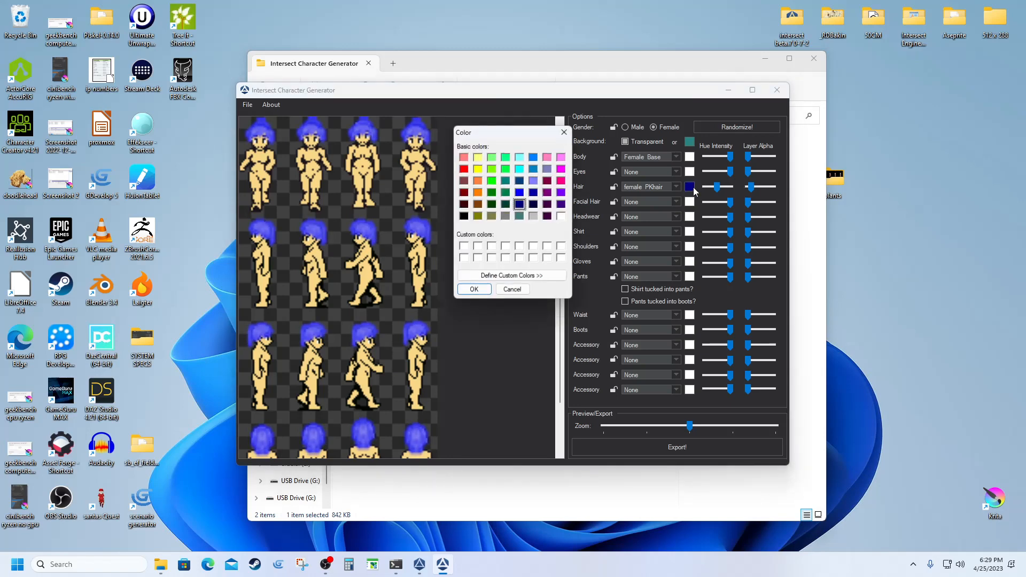
pyautogui.click(561, 192)
pyautogui.click(474, 289)
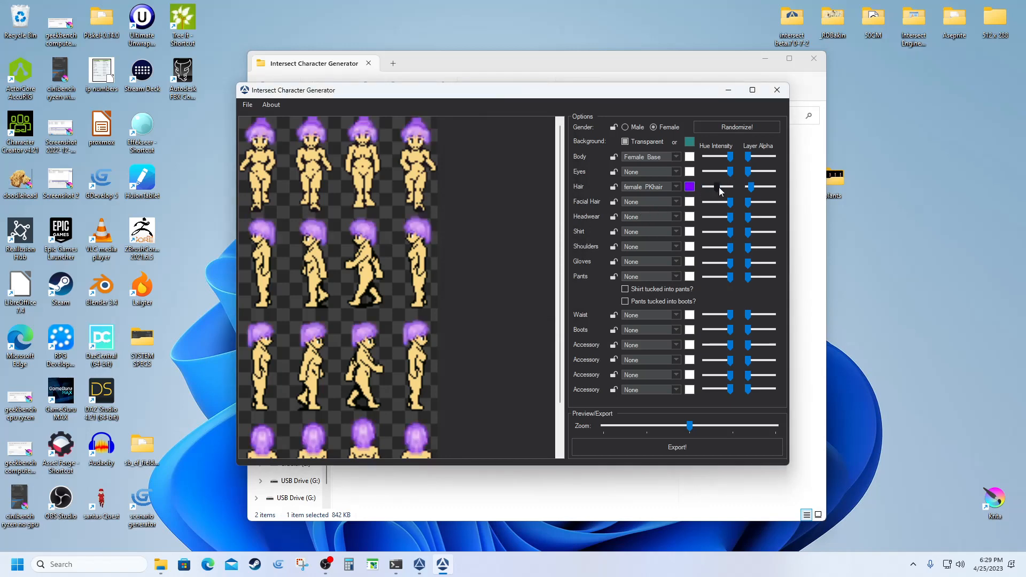
pyautogui.moveTo(719, 190); pyautogui.dragTo(749, 187)
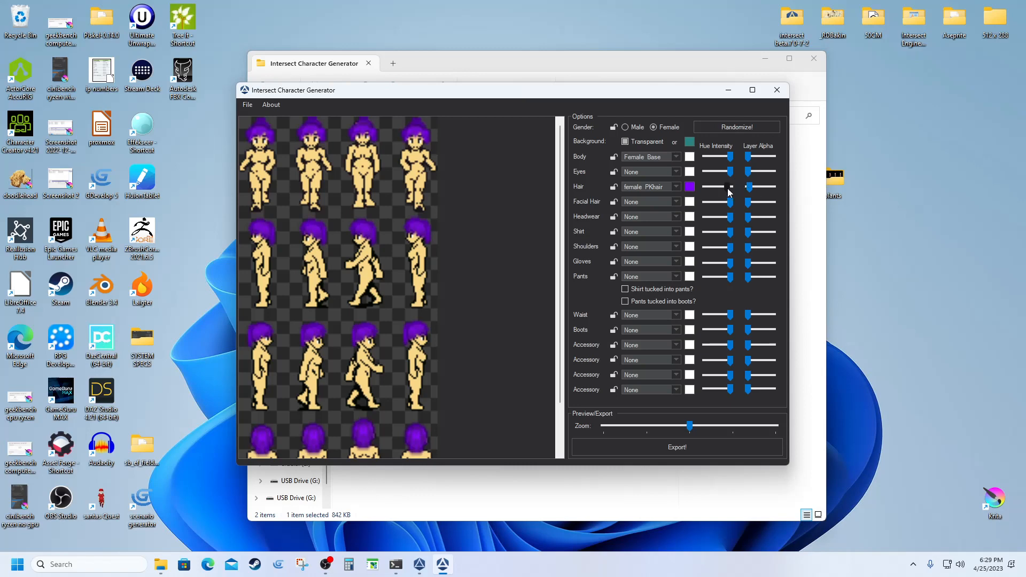
pyautogui.moveTo(727, 190); pyautogui.dragTo(729, 190)
# Step: Switch the hair to female_GYhair and reset its tint to white
pyautogui.click(676, 187)
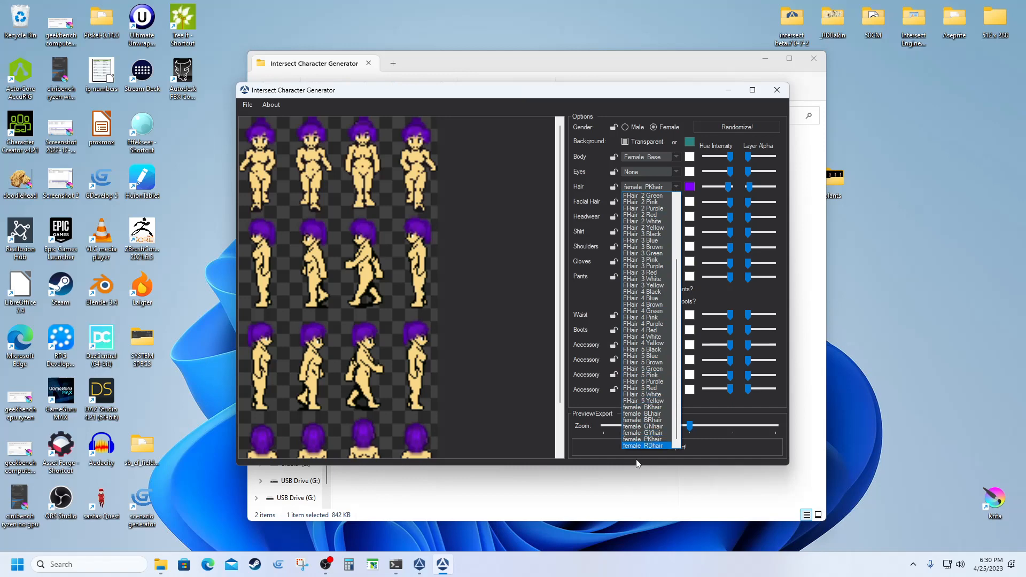
pyautogui.click(641, 433)
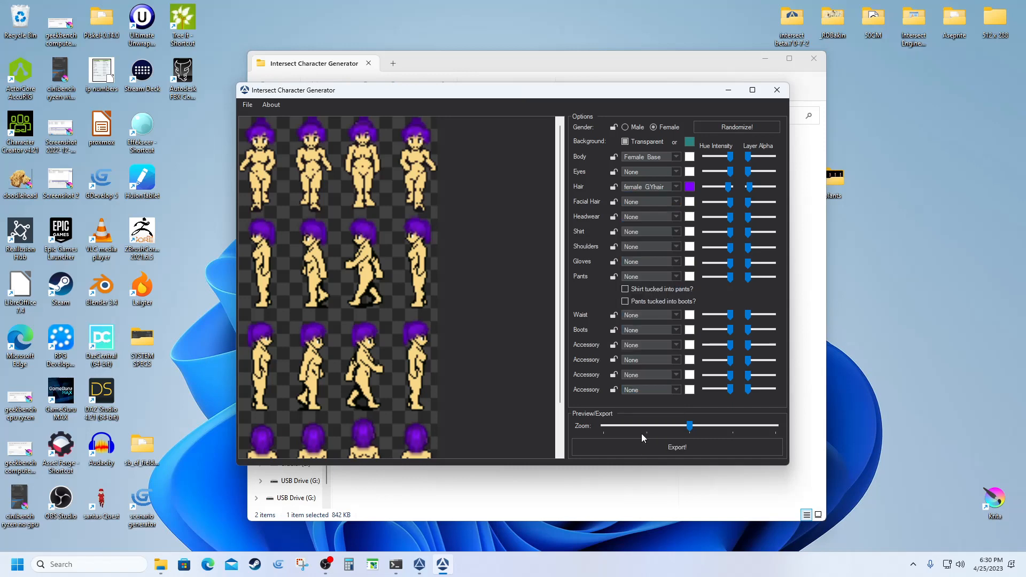
pyautogui.click(689, 187)
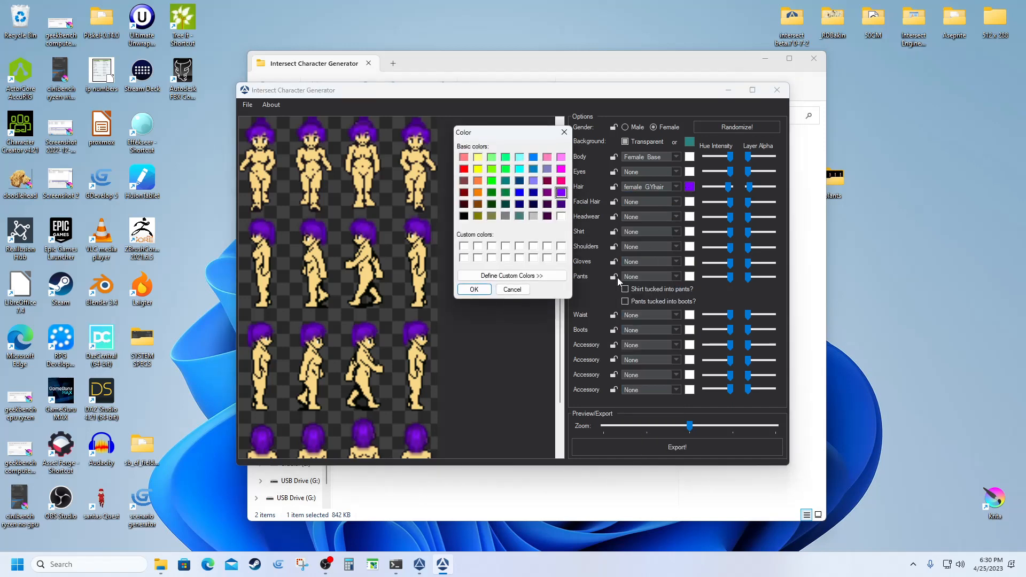
pyautogui.click(463, 257)
pyautogui.click(474, 289)
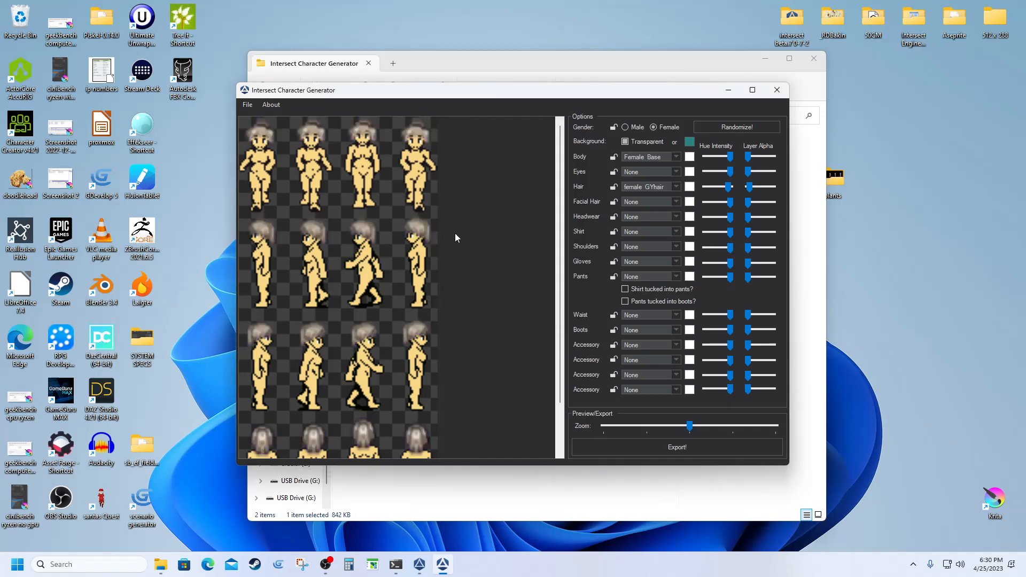
# Step: Export the grey-haired character sprite as the PNG image old_lady1 in the client's resources entities folder
pyautogui.click(659, 448)
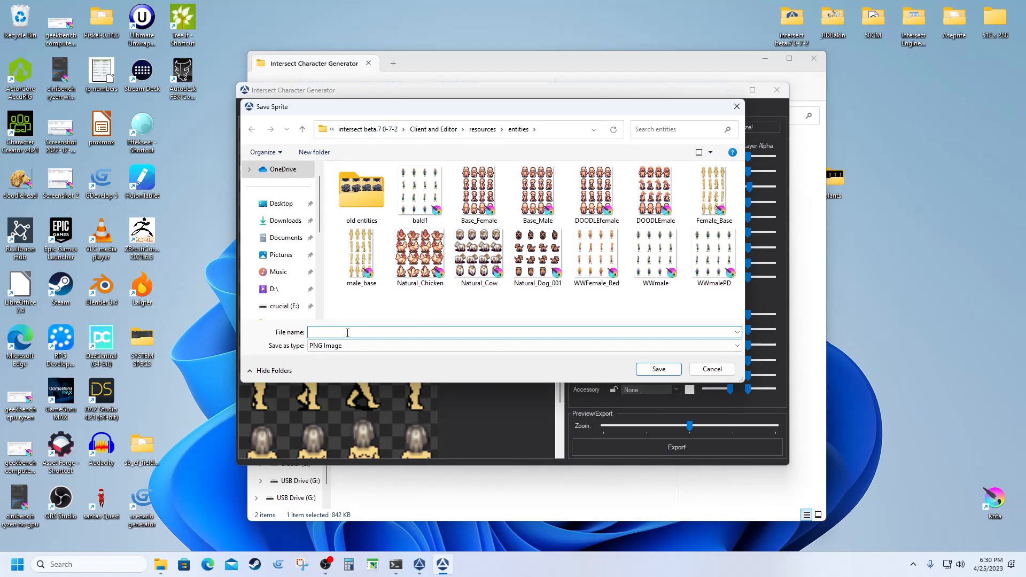
pyautogui.write('old lady')
pyautogui.press('BackSpace')
pyautogui.press('BackSpace')
pyautogui.press('BackSpace')
pyautogui.press('BackSpace')
pyautogui.press('BackSpace')
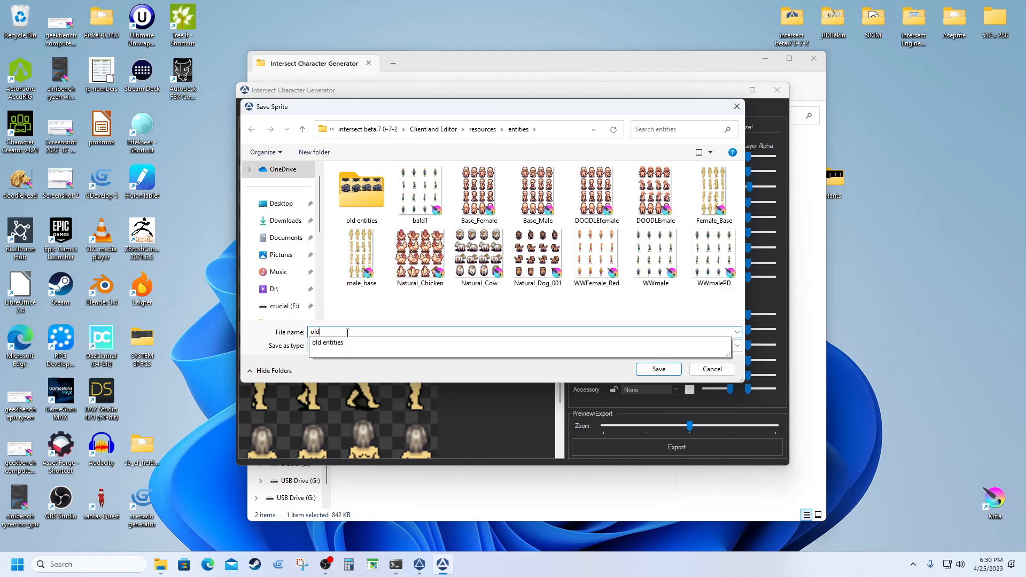
pyautogui.write('_la')
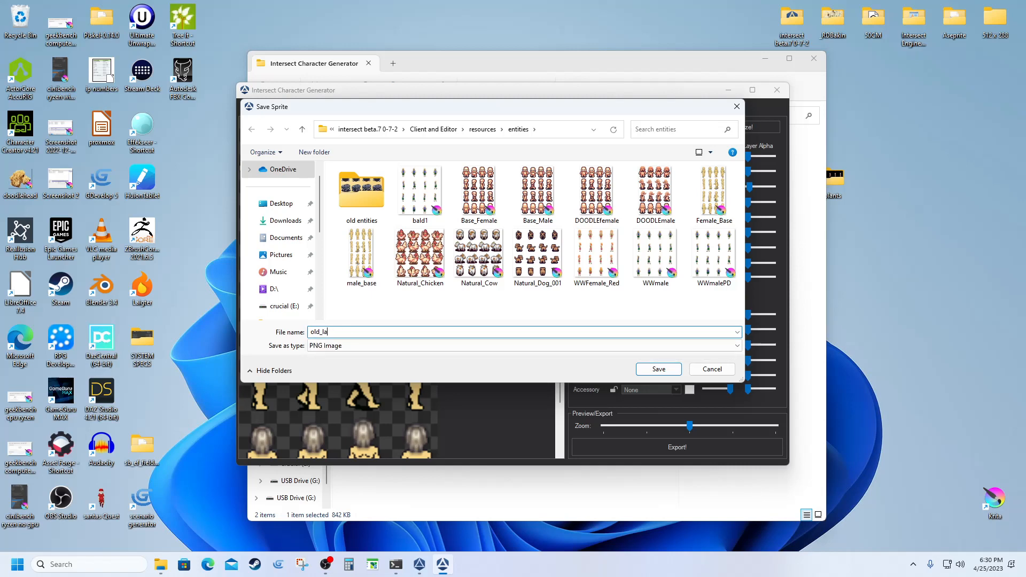
pyautogui.write('dy1')
pyautogui.click(659, 369)
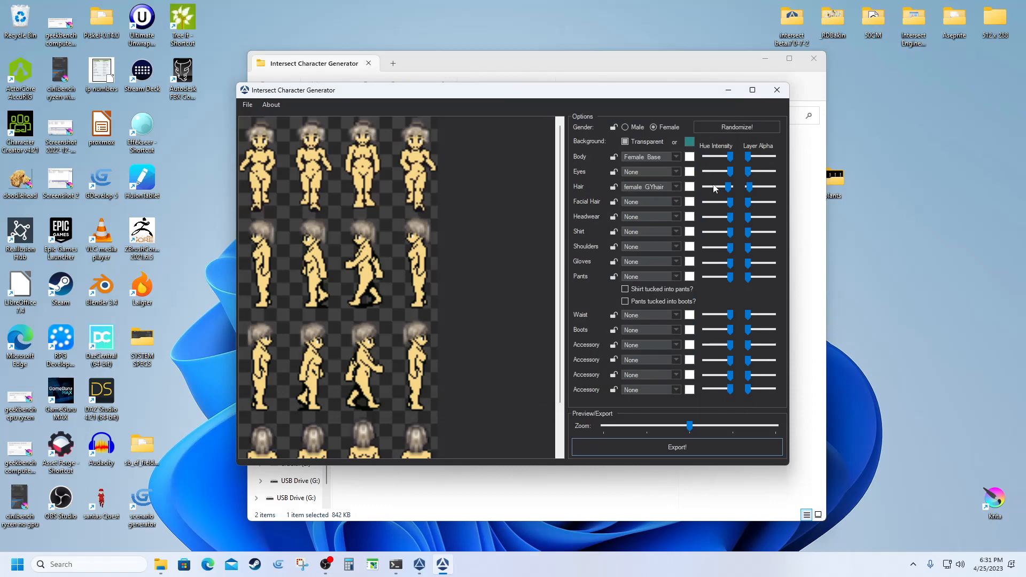
# Step: Close the Character Generator and go up to the intersect beta.7 0-7-2 folder
pyautogui.click(777, 91)
pyautogui.click(406, 324)
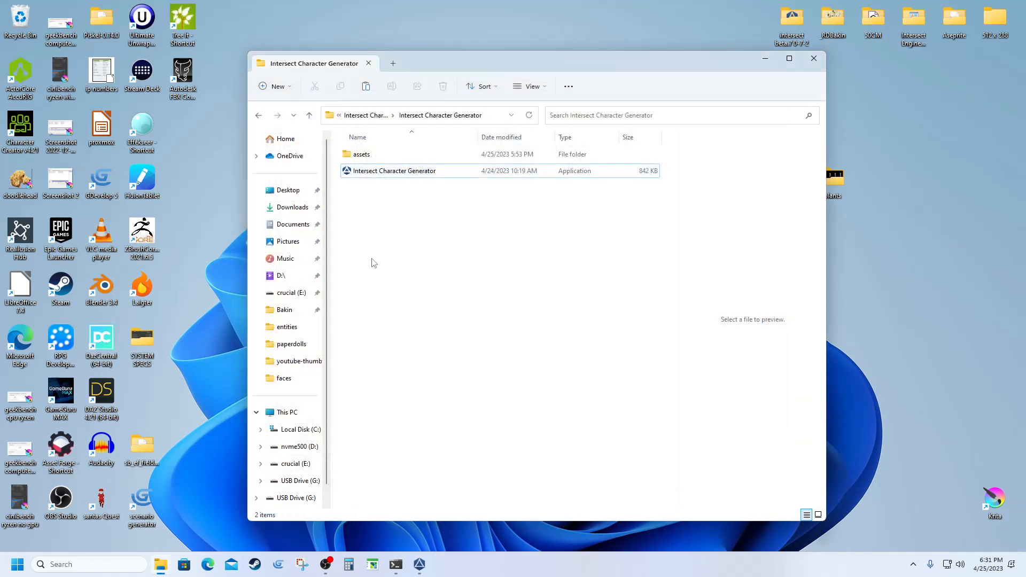
pyautogui.click(312, 118)
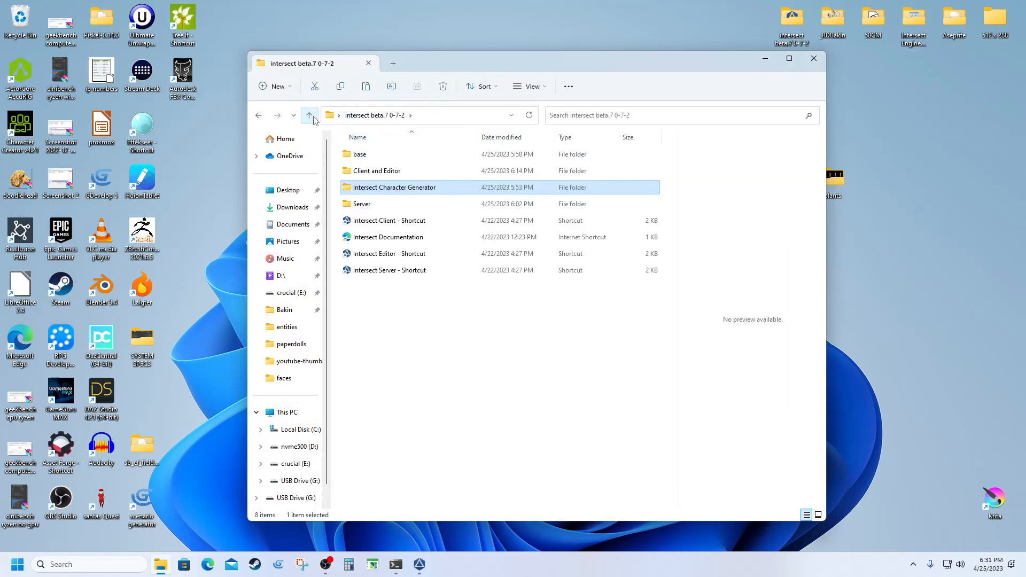
pyautogui.click(395, 320)
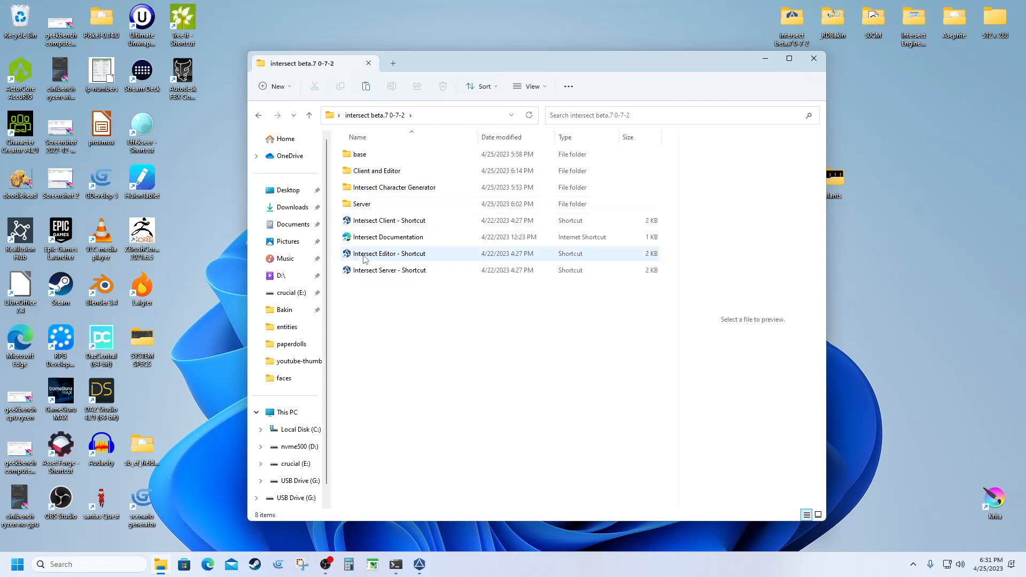
# Step: Close the running Intersect Editor, relaunch it from its shortcut and log in with the remembered account
pyautogui.click(419, 564)
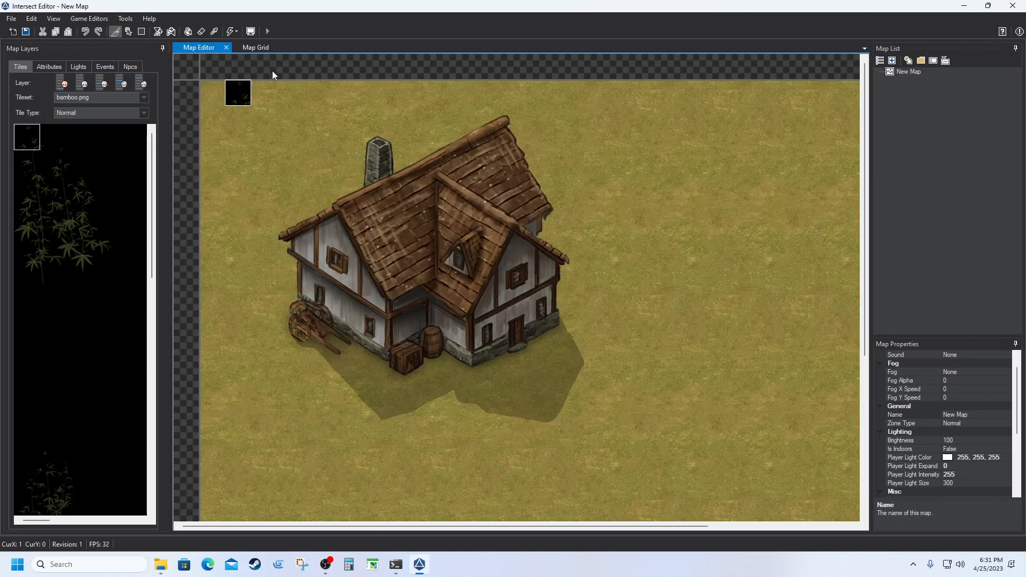
pyautogui.click(1012, 6)
pyautogui.click(458, 418)
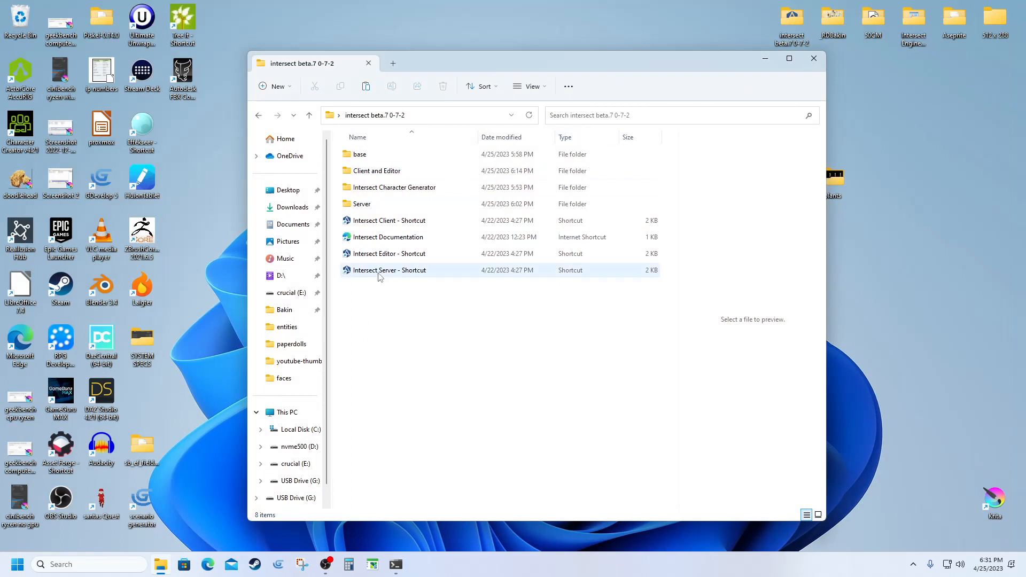
pyautogui.doubleClick(381, 255)
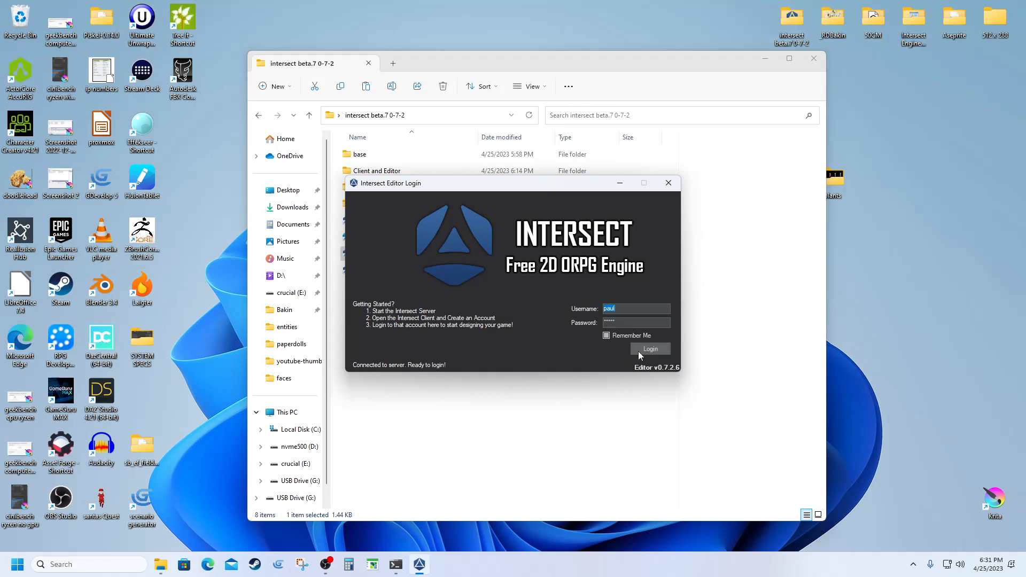
pyautogui.click(640, 348)
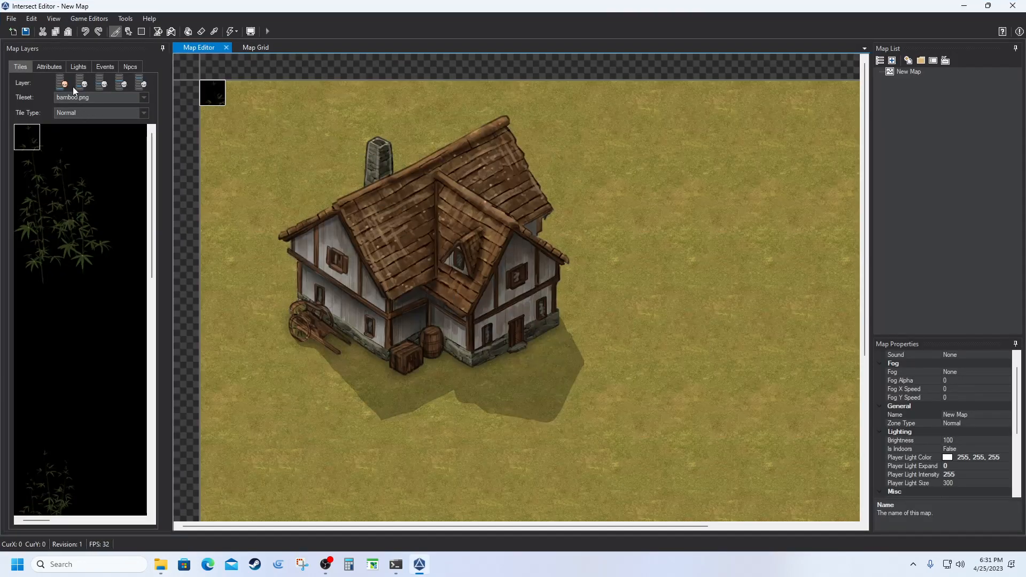
# Step: Open the Npc Editor and delete the buddicabig NPC
pyautogui.click(81, 21)
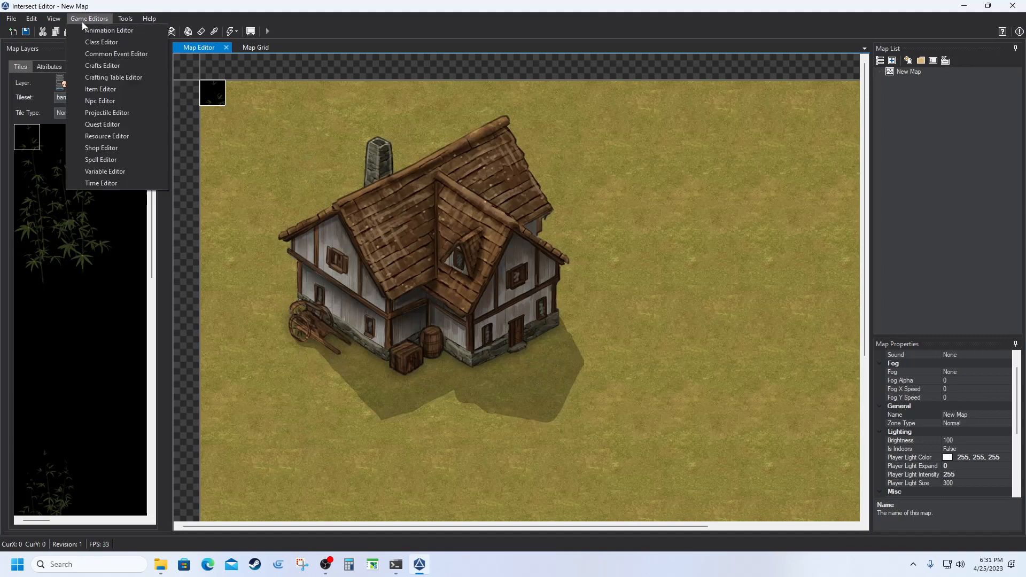
pyautogui.click(100, 101)
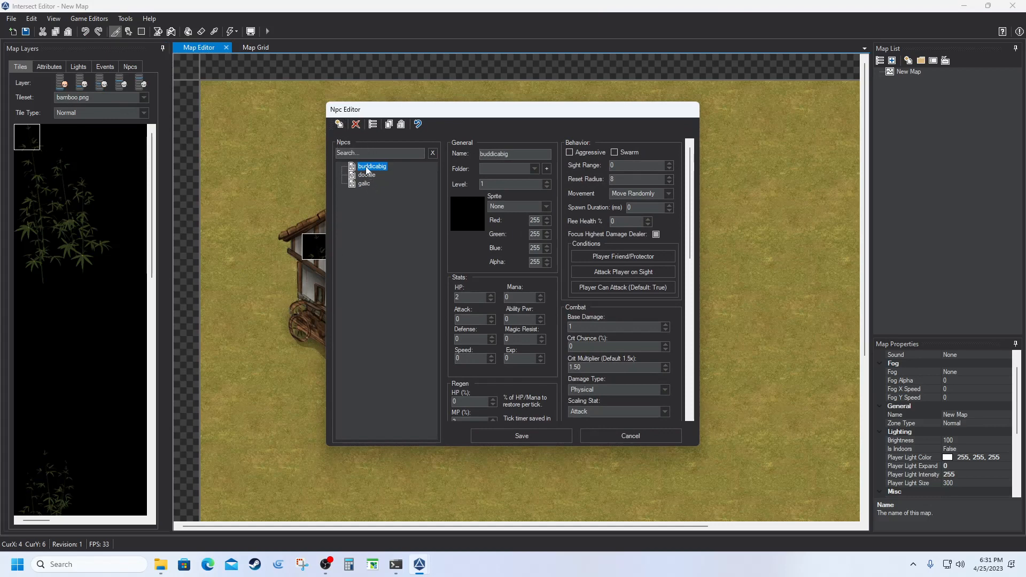
pyautogui.click(355, 124)
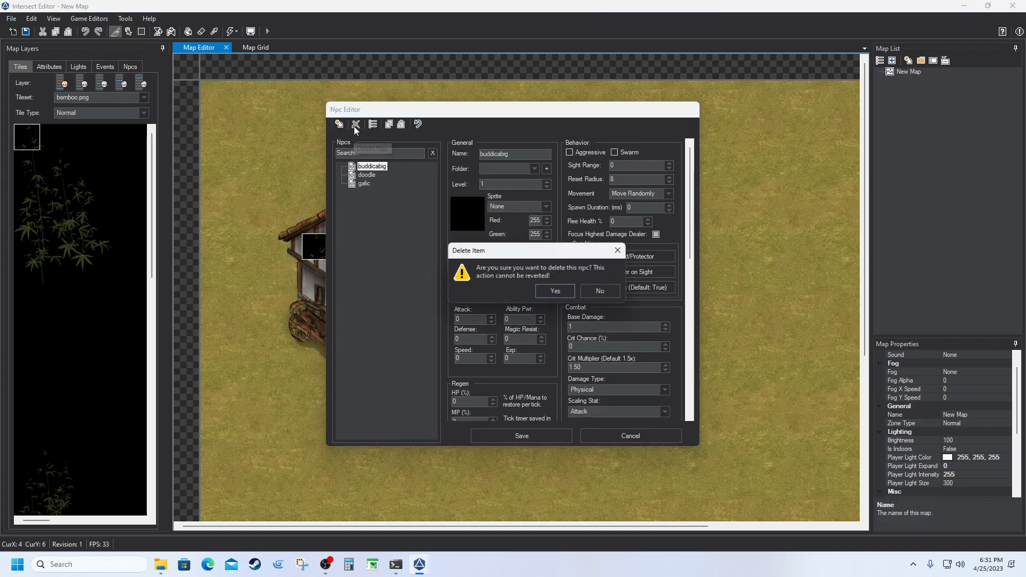
pyautogui.click(549, 290)
pyautogui.click(362, 174)
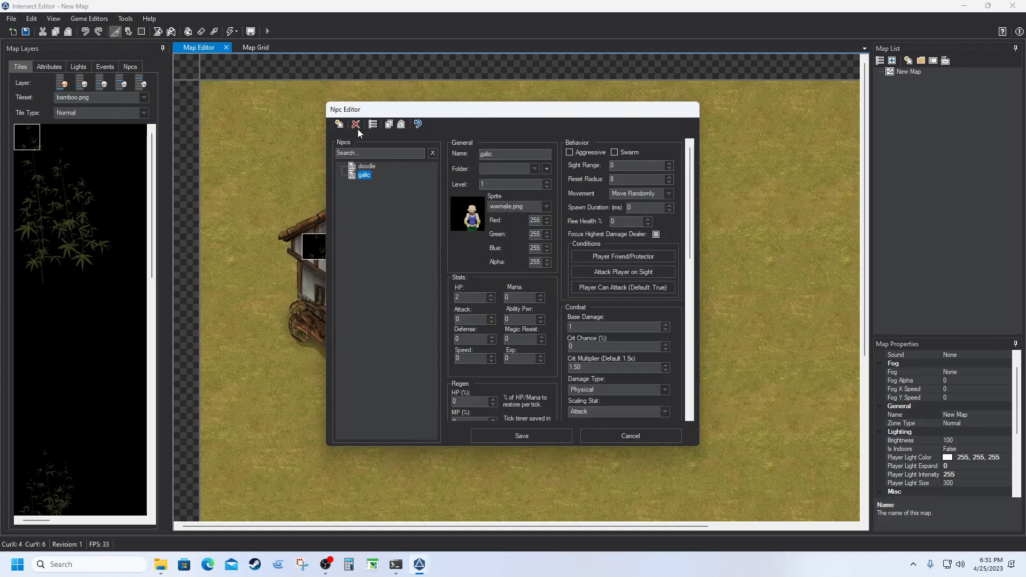
pyautogui.click(355, 124)
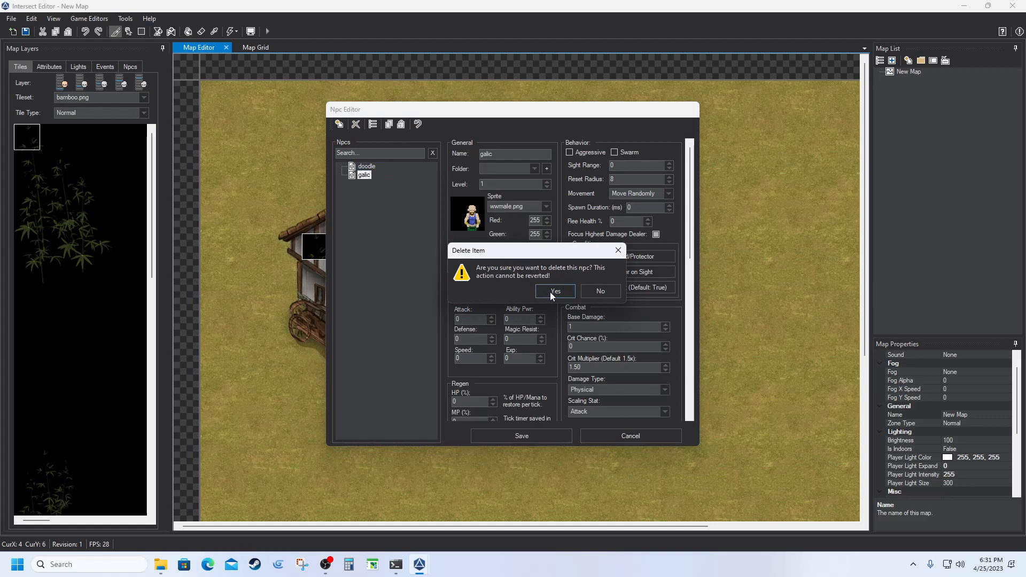
pyautogui.click(600, 292)
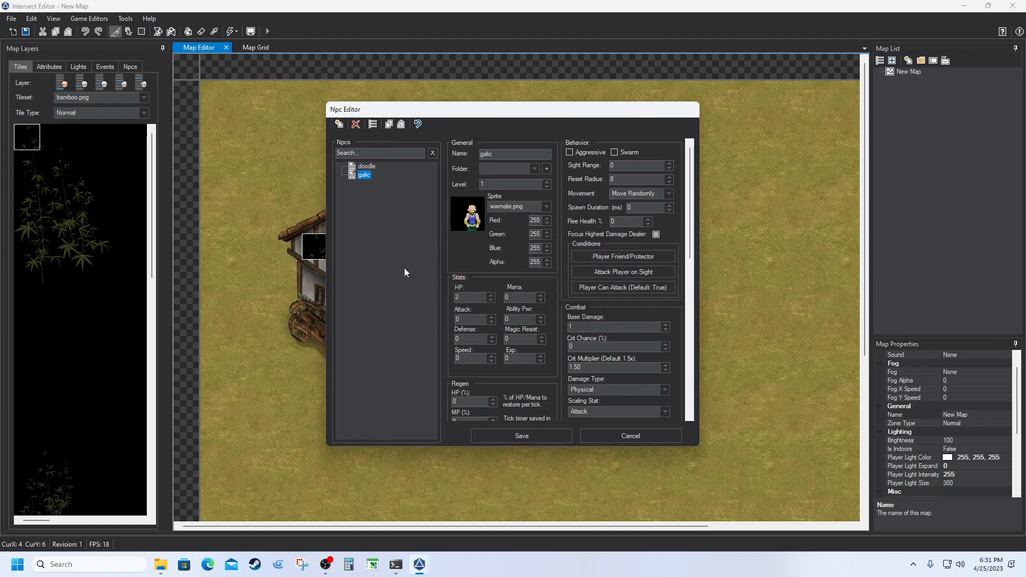
# Step: Create a new NPC and name it "old lady"
pyautogui.click(339, 125)
pyautogui.click(370, 184)
pyautogui.moveTo(507, 154); pyautogui.dragTo(473, 154)
pyautogui.write('oldlady')
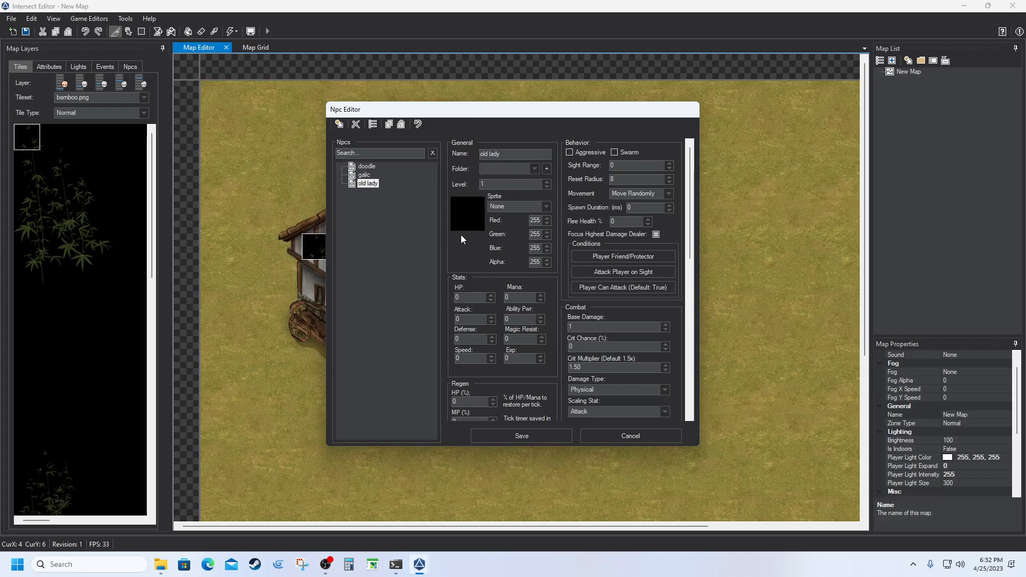
# Step: Assign the old_lady1.png sprite to the old lady NPC, increase its HP and save the NPC
pyautogui.click(545, 207)
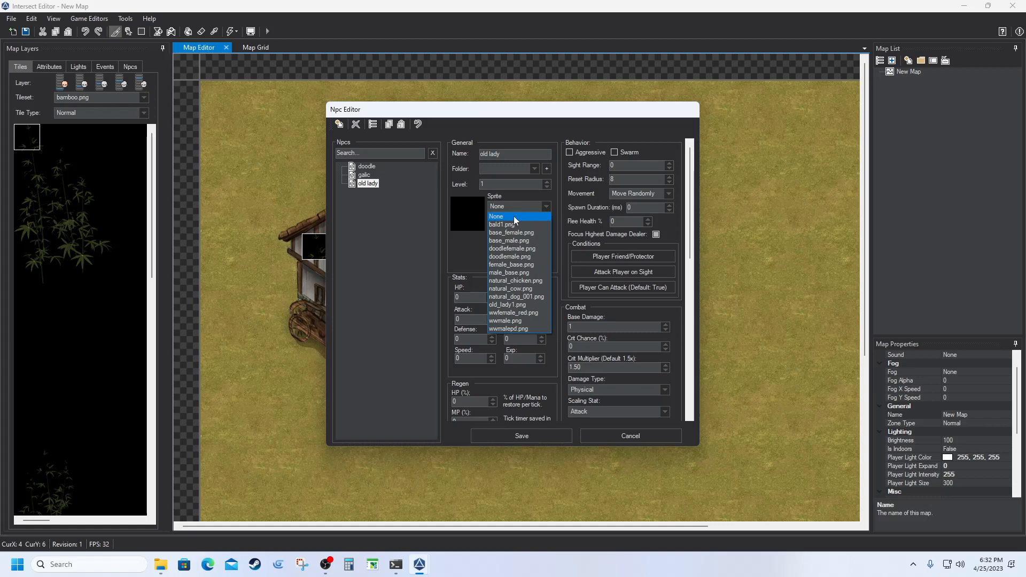
pyautogui.click(507, 305)
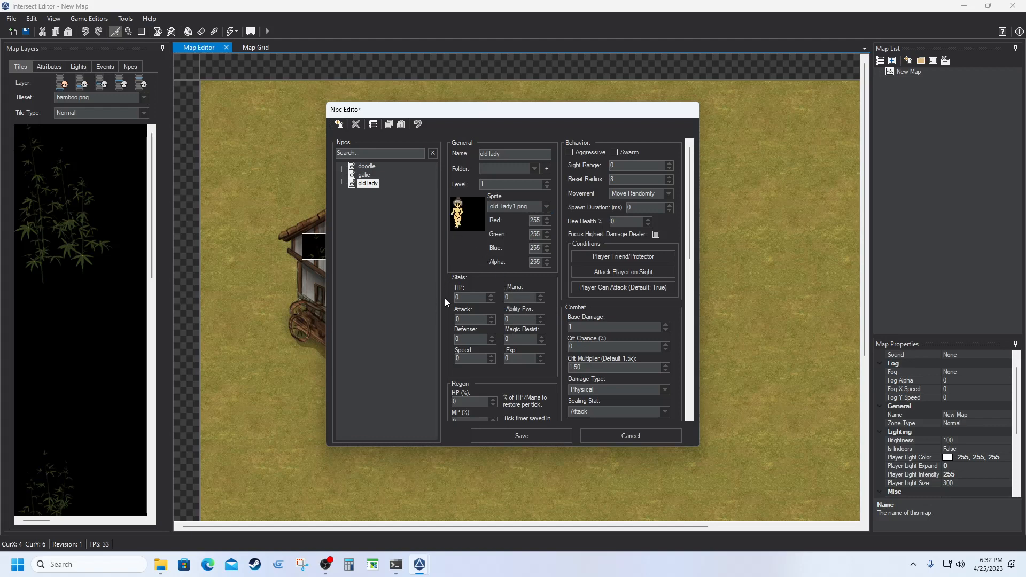
pyautogui.click(489, 296)
pyautogui.click(499, 434)
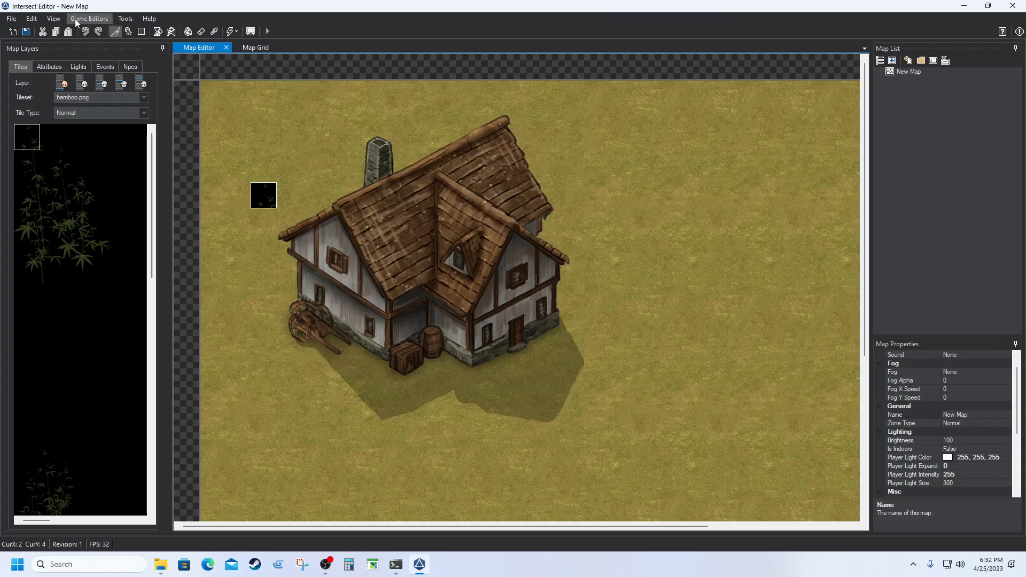
# Step: Select the old lady NPC with a Declared spawn location and add it to the map's NPCs
pyautogui.click(129, 67)
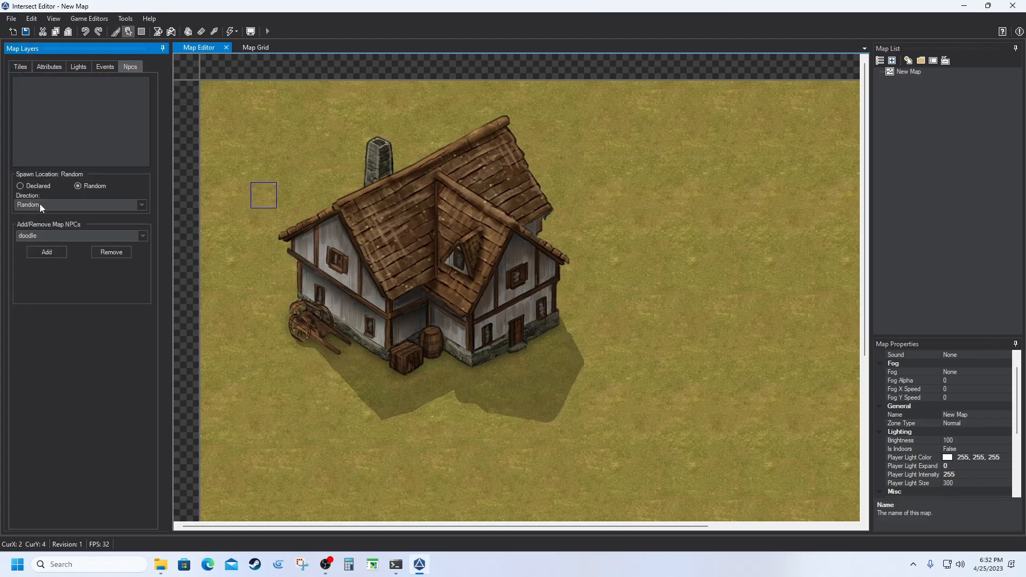
pyautogui.click(46, 236)
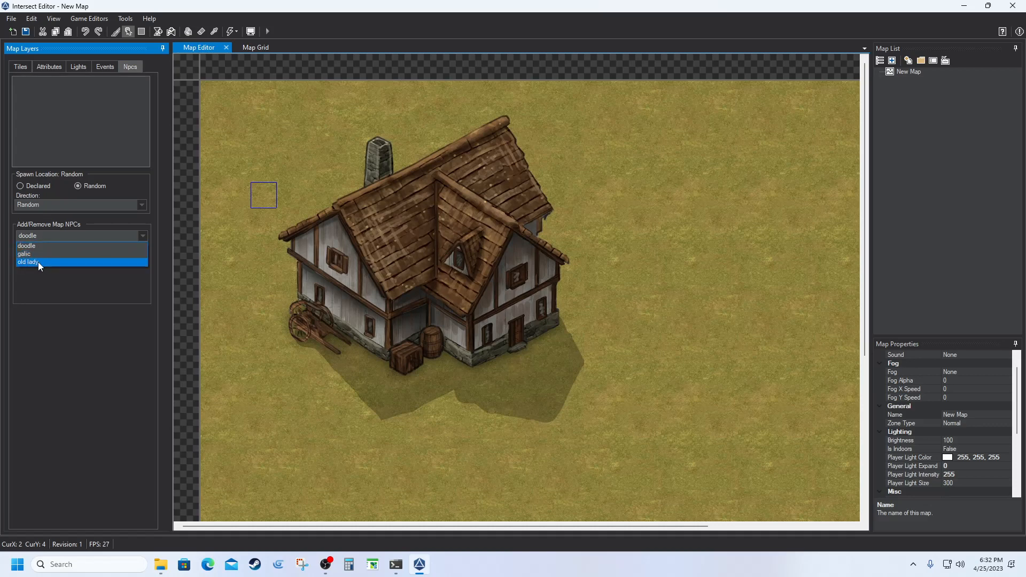
pyautogui.click(38, 262)
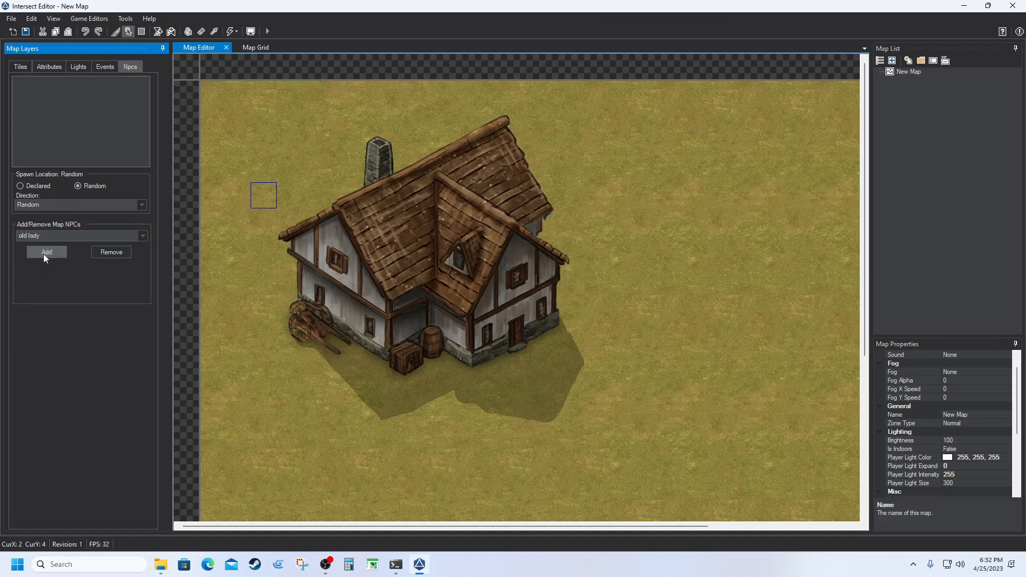
pyautogui.click(21, 186)
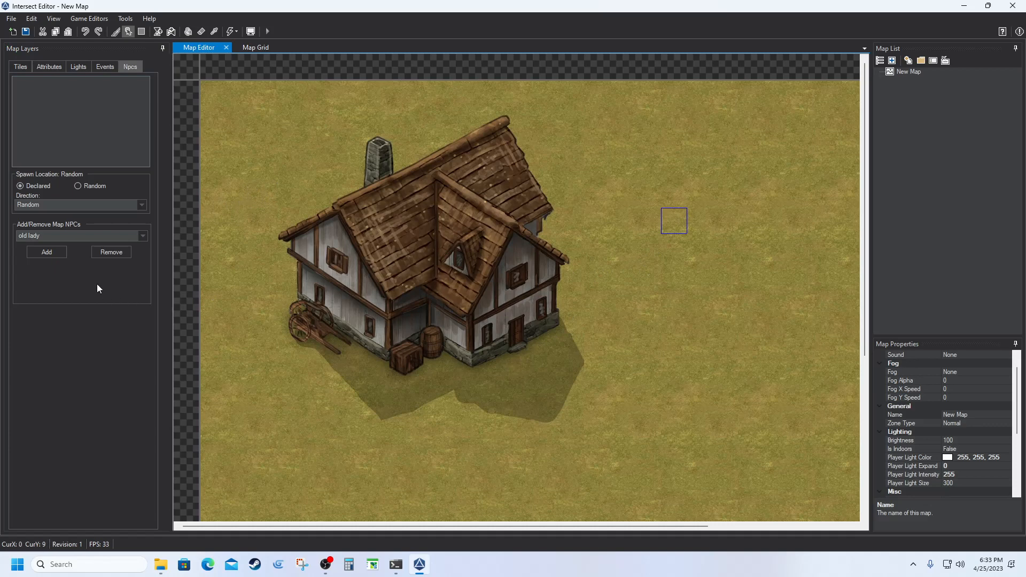
pyautogui.click(45, 253)
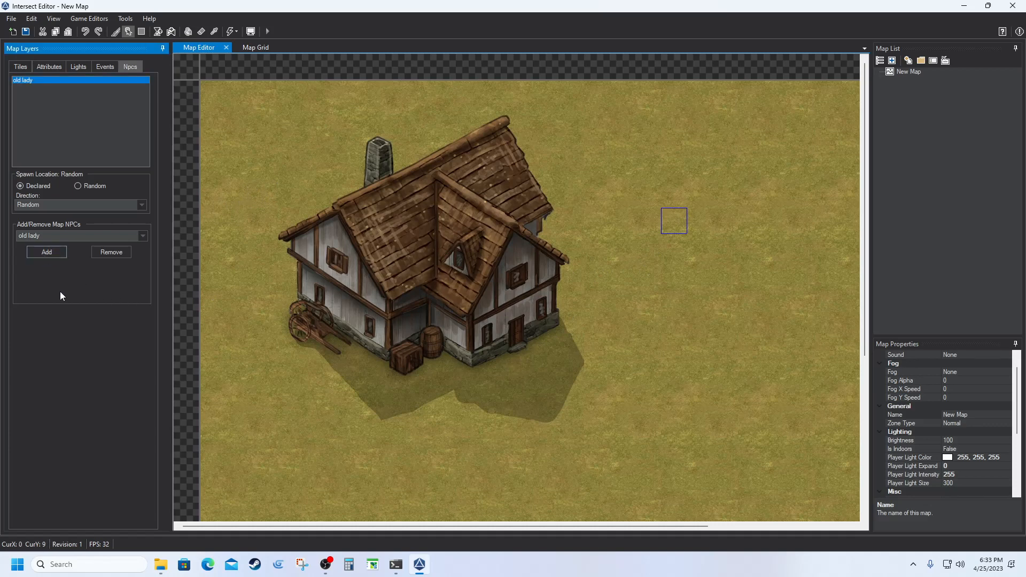
pyautogui.click(46, 111)
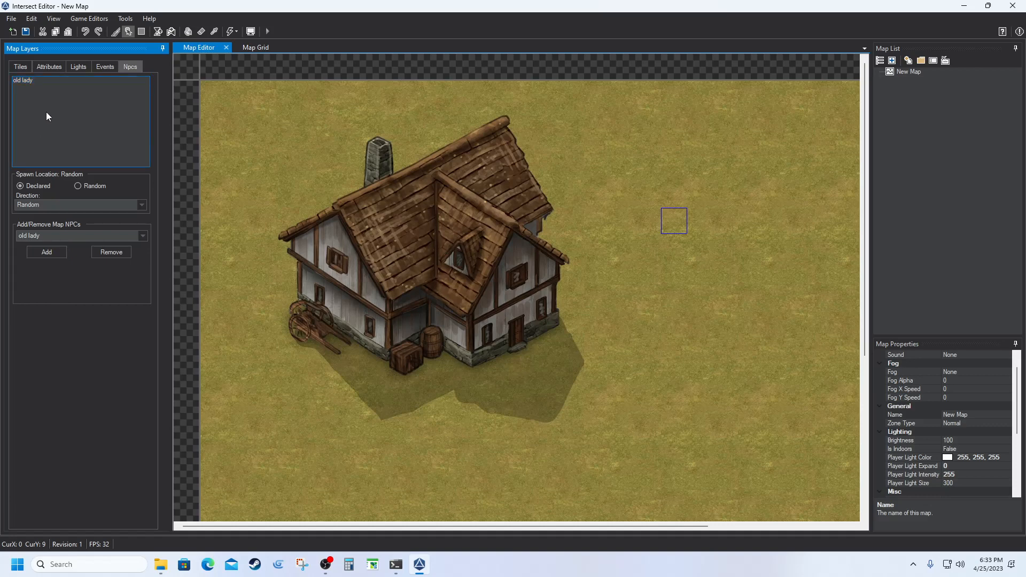
# Step: Add galic as a second NPC on the map and save the map
pyautogui.click(43, 255)
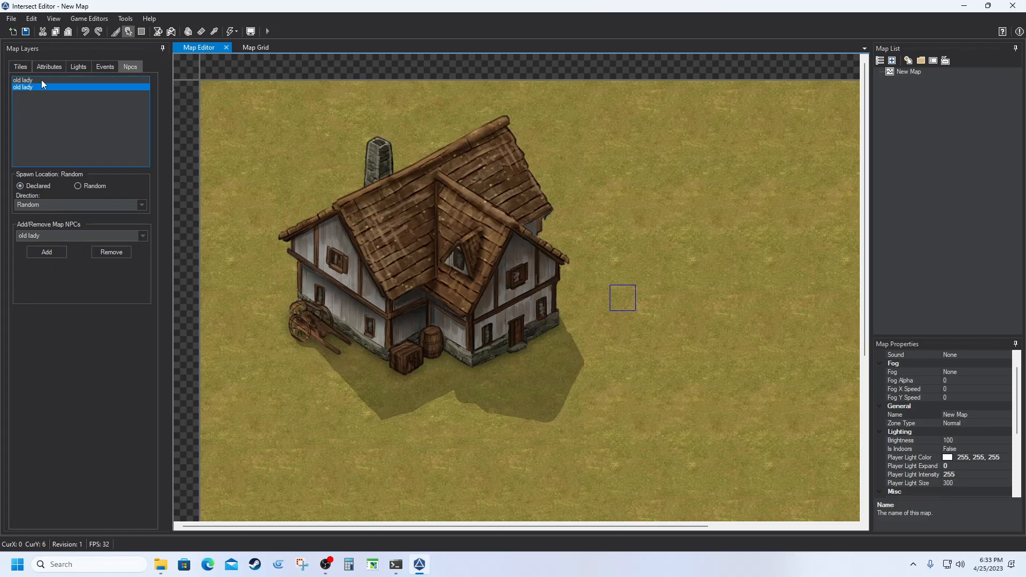
pyautogui.click(47, 236)
pyautogui.click(42, 255)
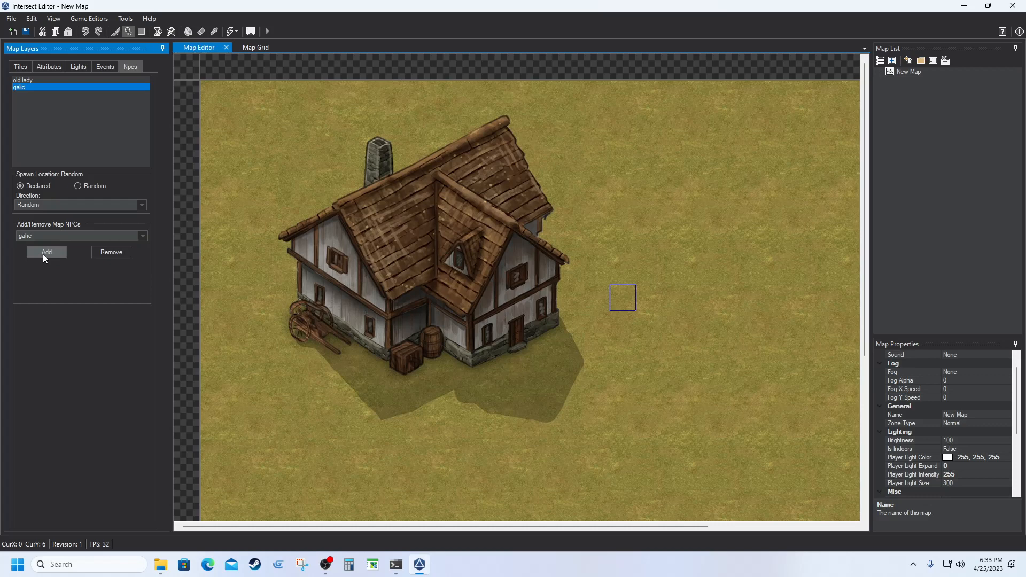
pyautogui.click(27, 32)
pyautogui.click(551, 293)
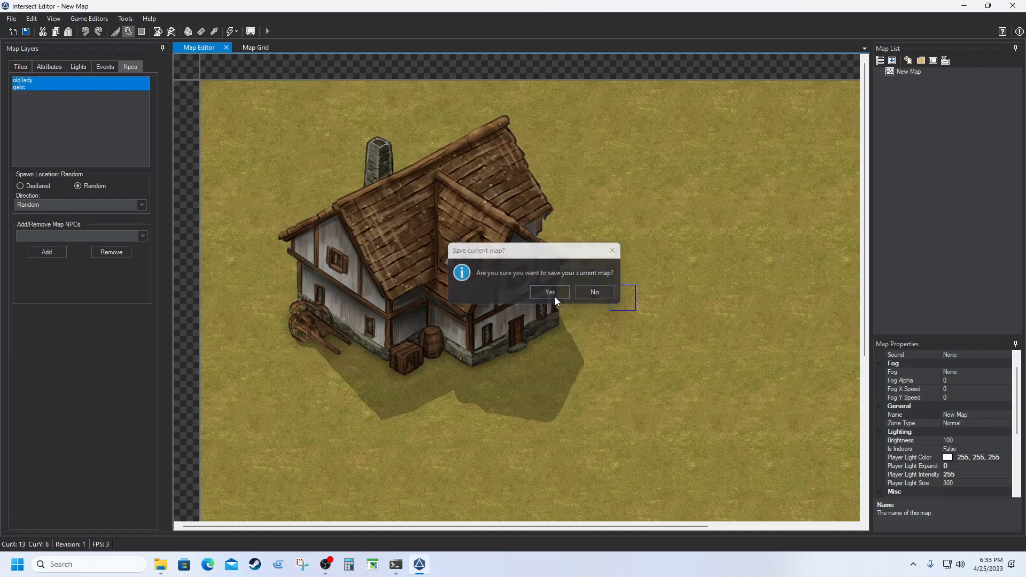
# Step: Minimize the editor, launch the Intersect Client from its shortcut, log in with the saved account and enter the game as Budicca
pyautogui.click(962, 10)
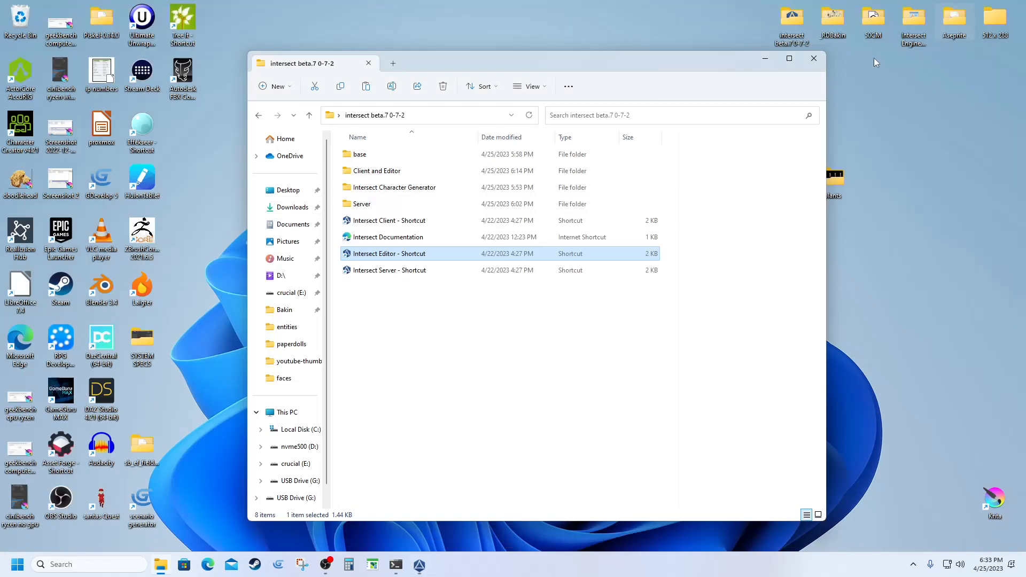
pyautogui.click(390, 221)
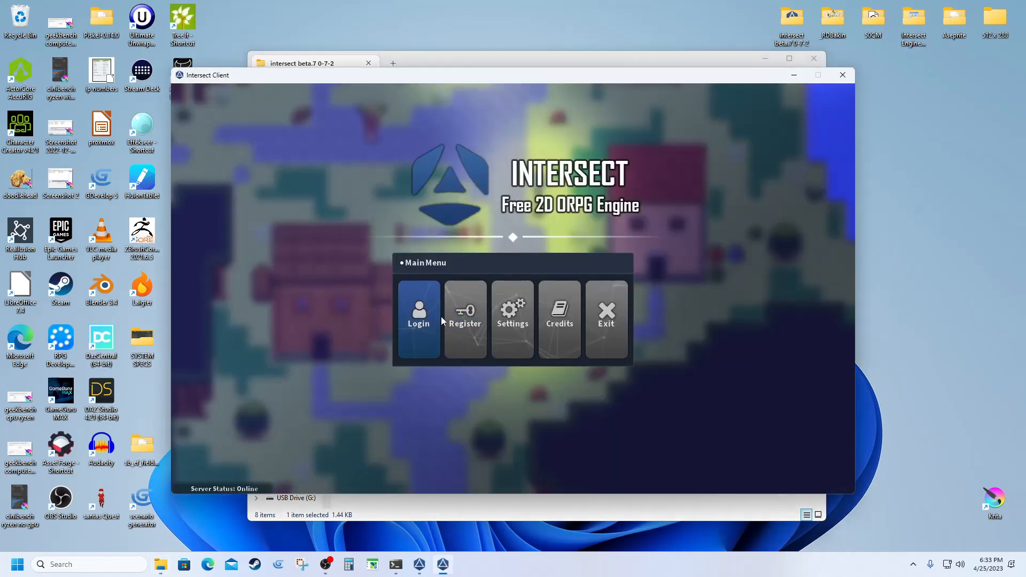
pyautogui.click(427, 321)
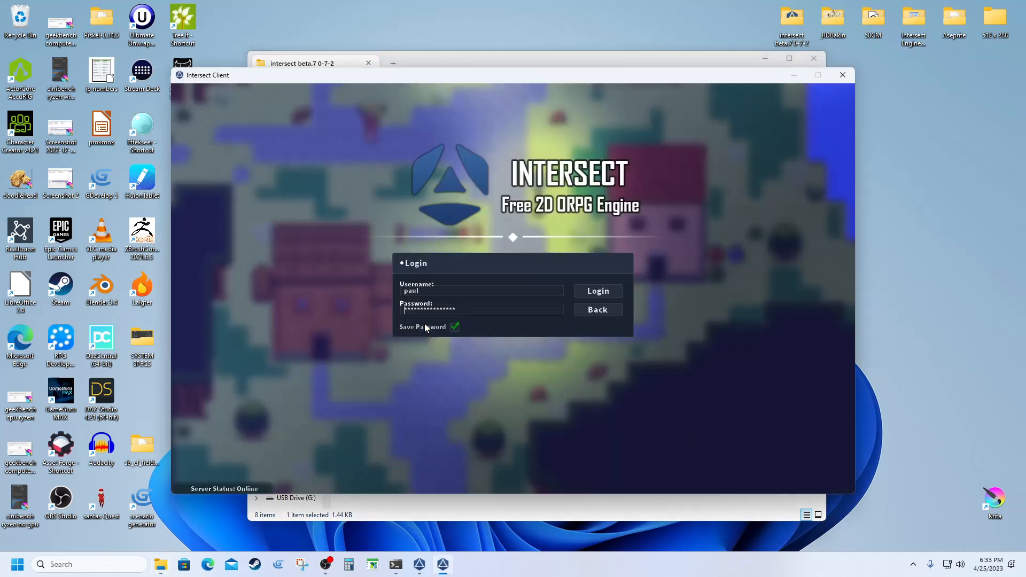
pyautogui.click(592, 292)
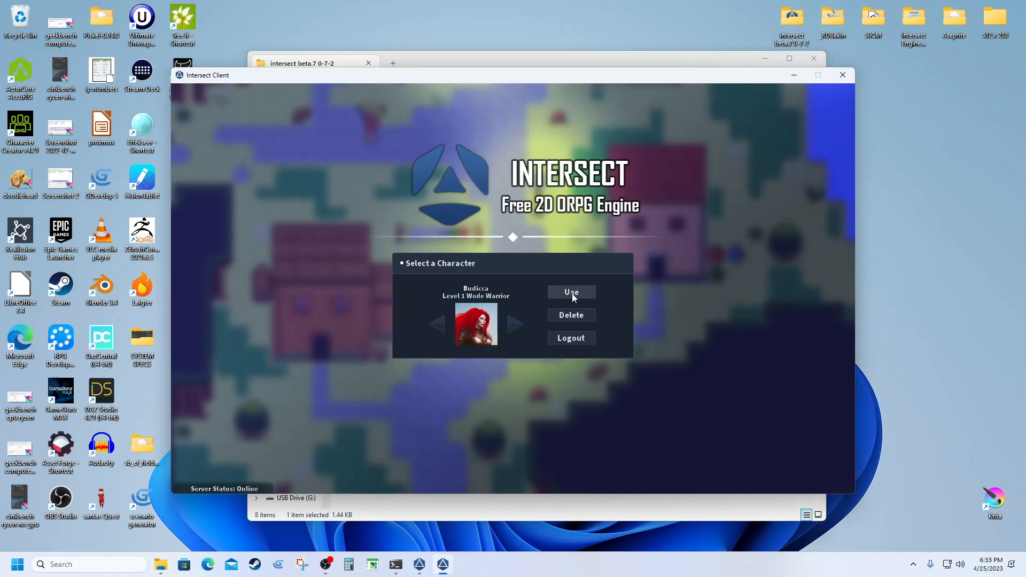
pyautogui.click(572, 294)
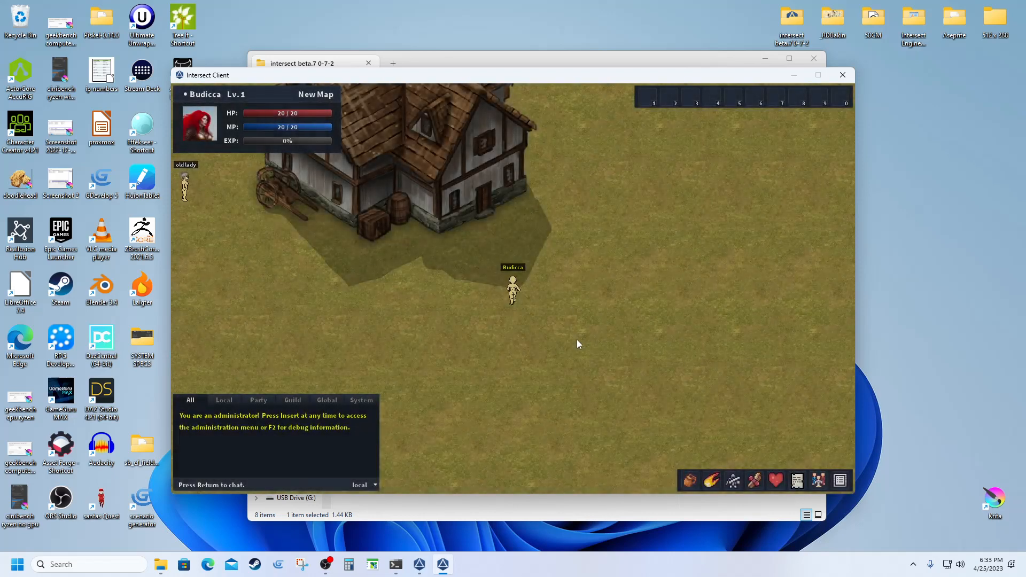
# Step: Walk Budicca around the house to meet the old lady NPC and examine her sprite in the game
pyautogui.press('Left')
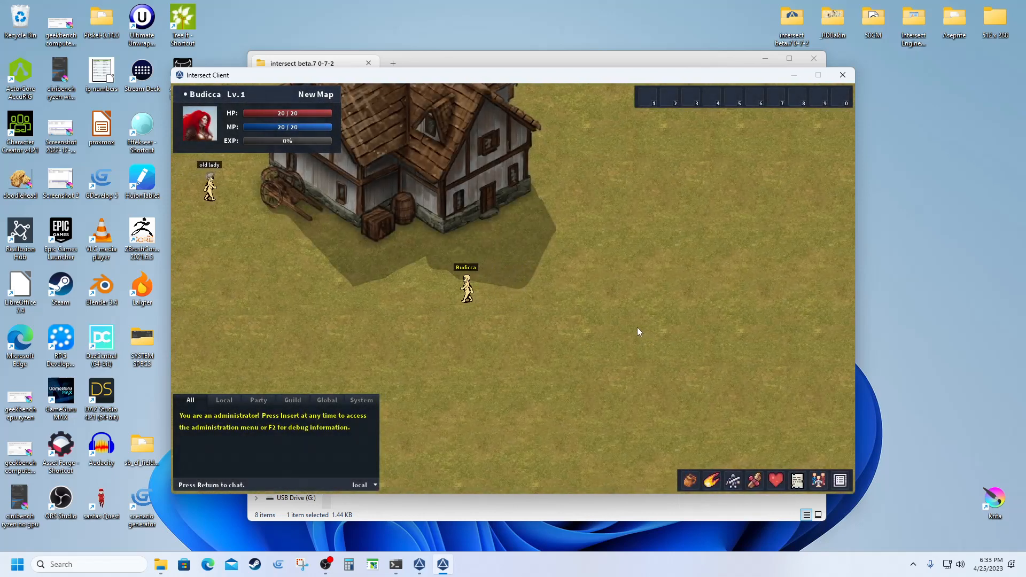
pyautogui.press('Right')
pyautogui.press('Left')
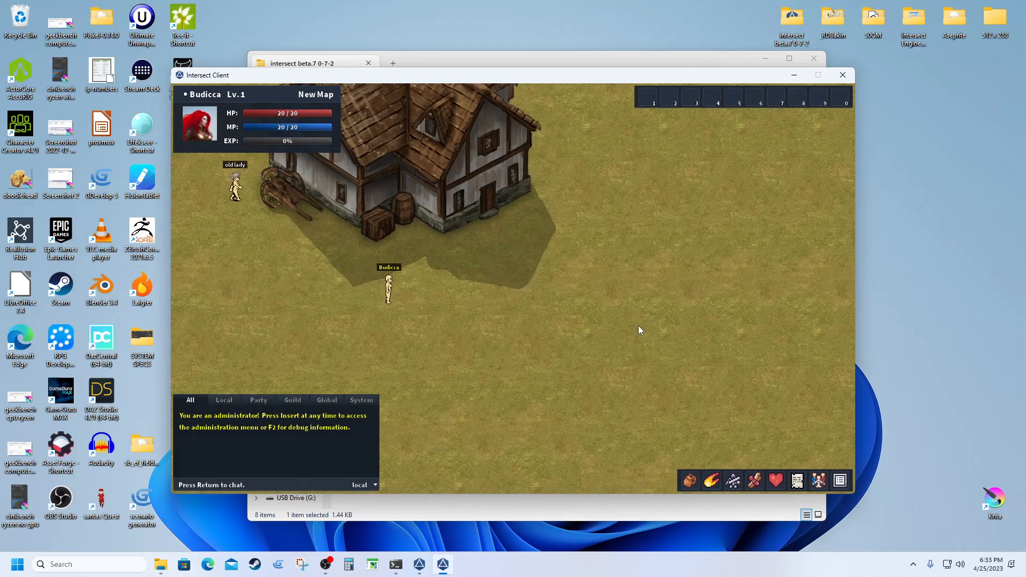
pyautogui.press('Left')
pyautogui.press('Left')
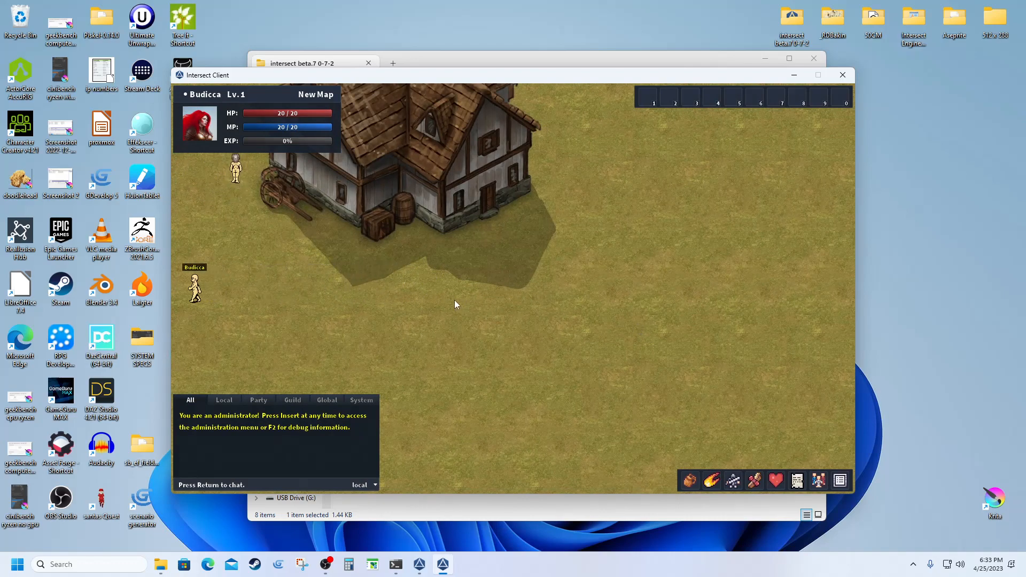
pyautogui.press('Up')
pyautogui.press('Right')
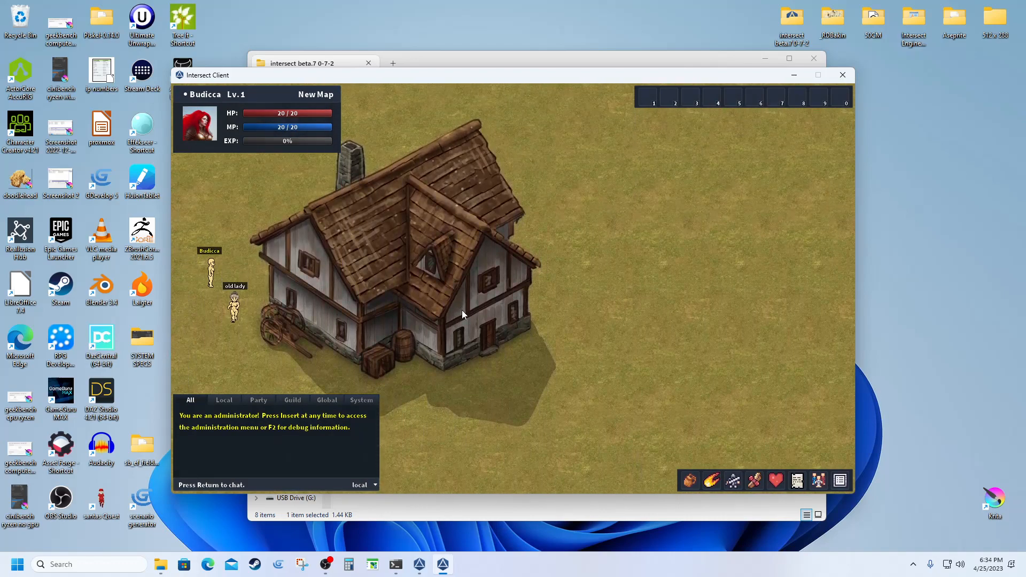
pyautogui.press('Down')
pyautogui.press('Right')
pyautogui.press('Left')
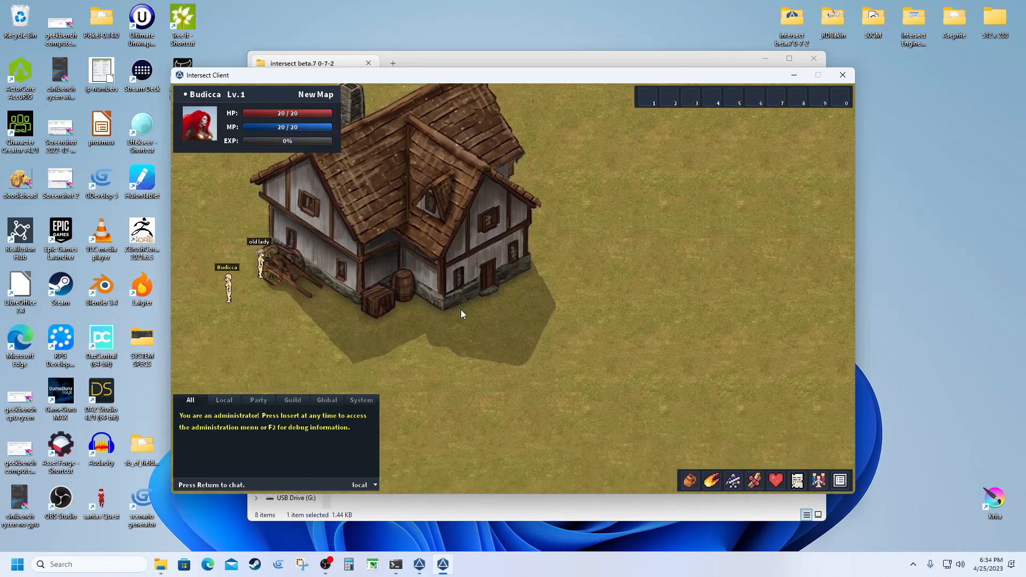
pyautogui.press('Right')
pyautogui.press('Up')
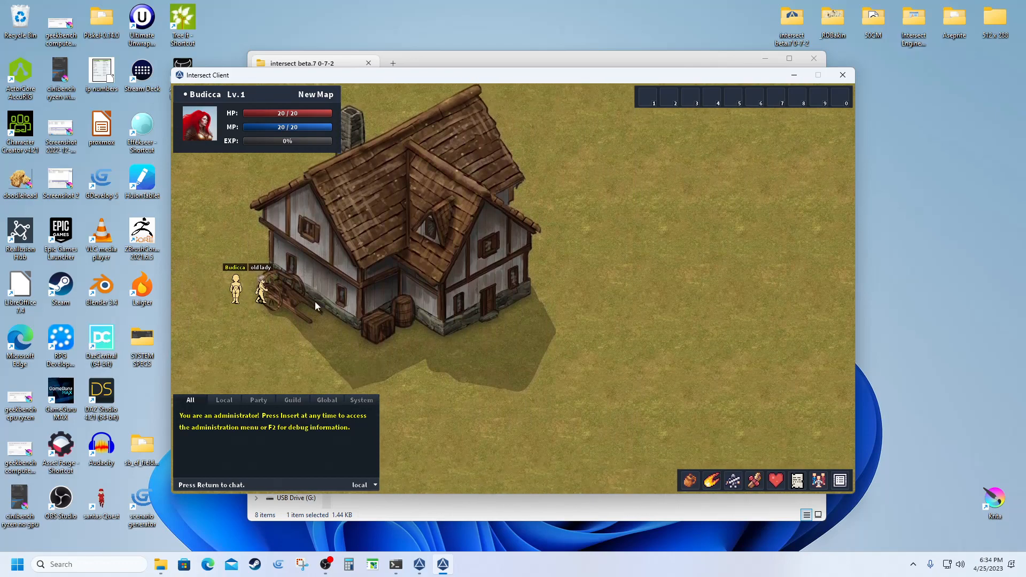
# Step: Capture a rectangular snip of Budicca and the old lady beside the cart with Snipping Tool
pyautogui.click(301, 564)
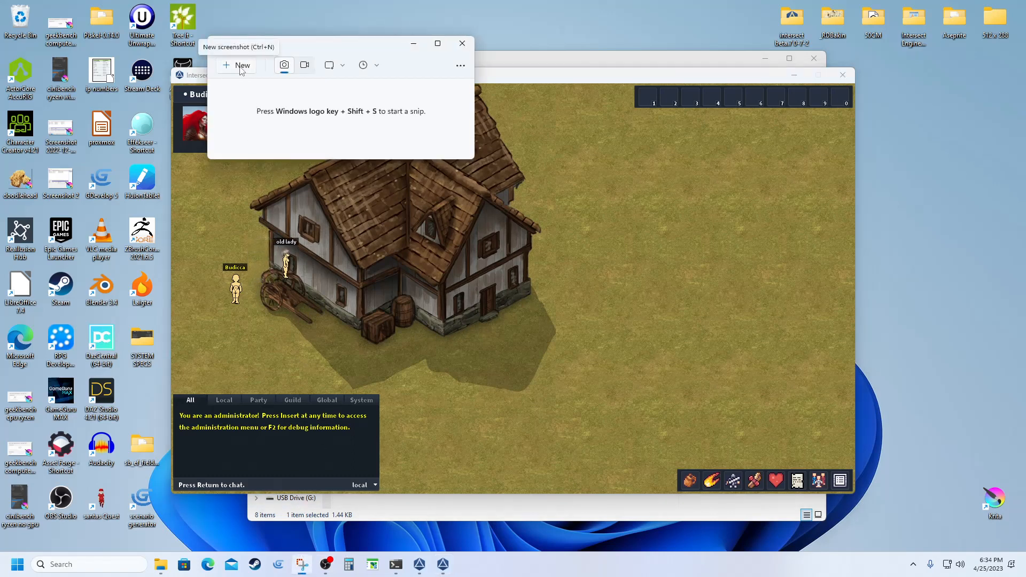
pyautogui.click(240, 67)
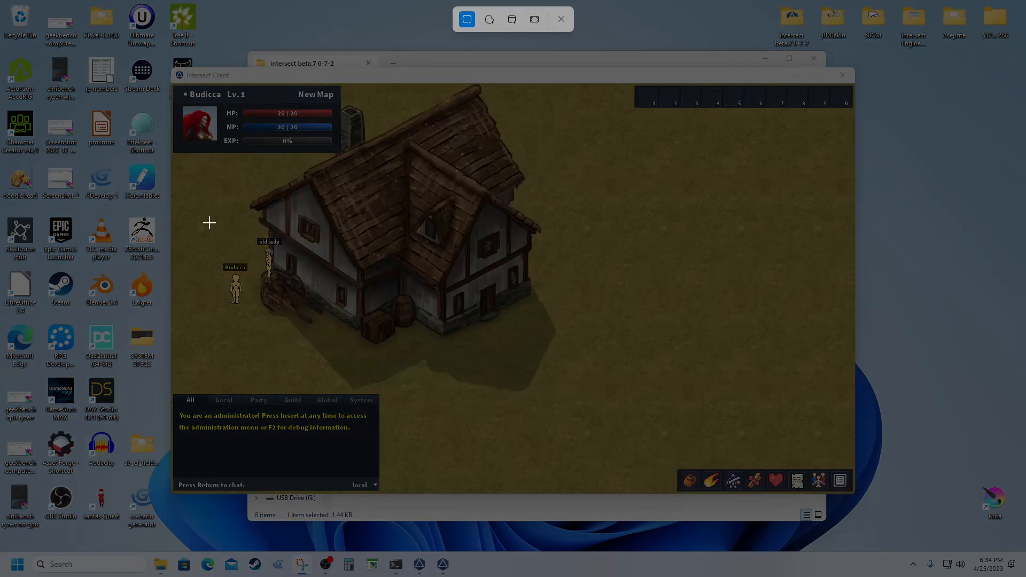
pyautogui.moveTo(179, 184); pyautogui.dragTo(342, 355)
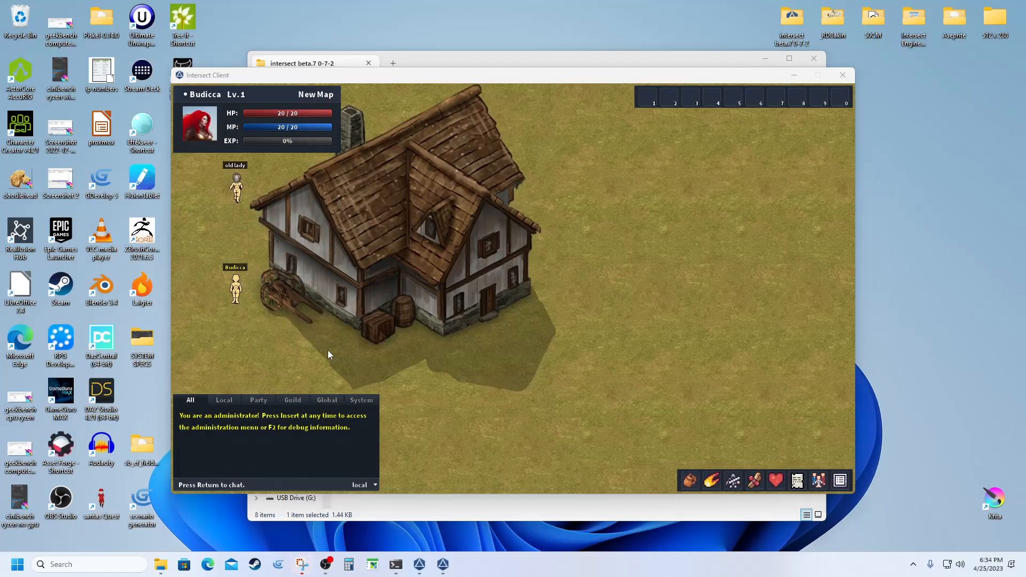
pyautogui.click(302, 565)
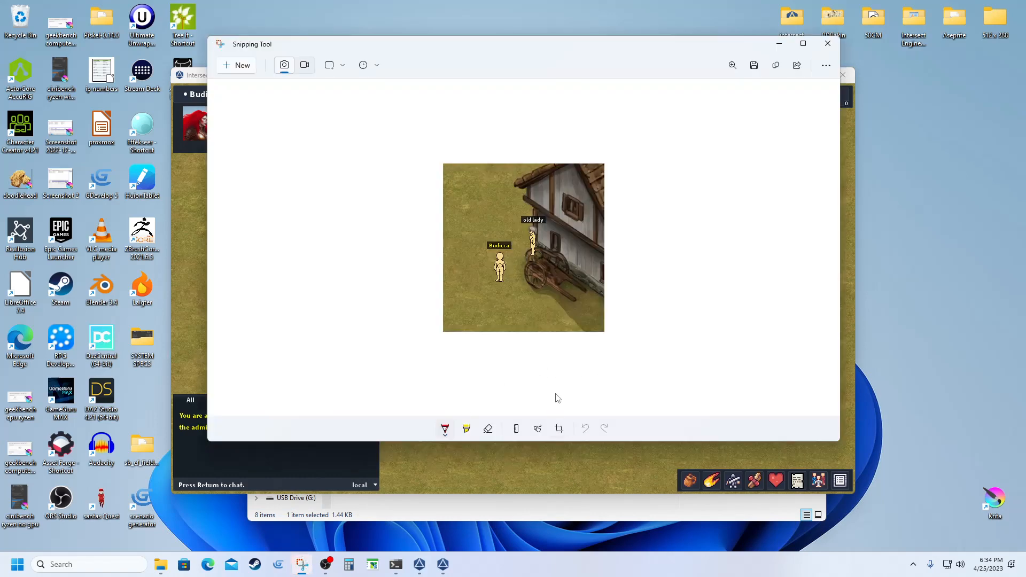
# Step: Zoom in on the snip to compare the Budicca and old lady sprites, then close it
pyautogui.click(732, 66)
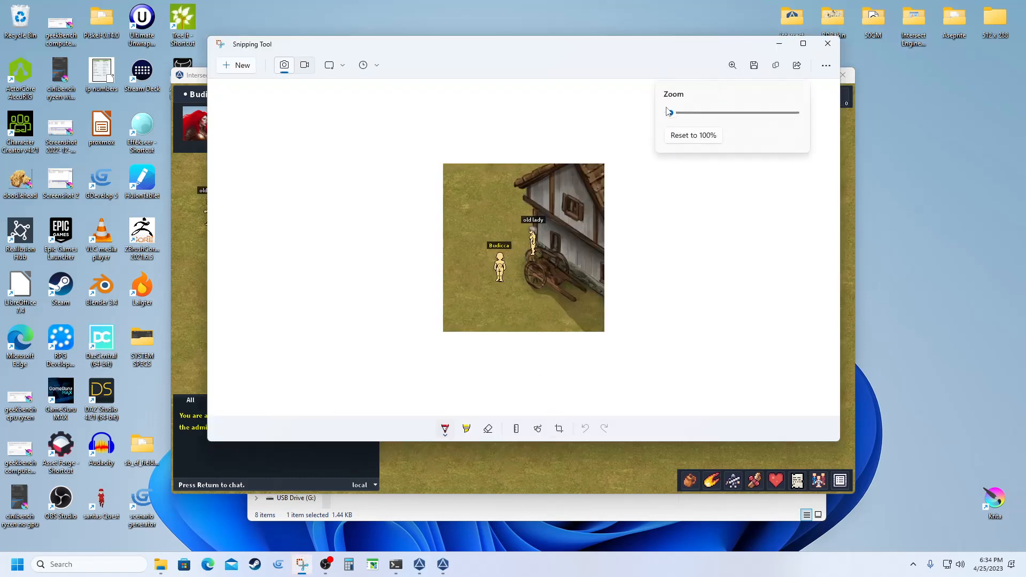
pyautogui.moveTo(670, 113); pyautogui.dragTo(793, 126)
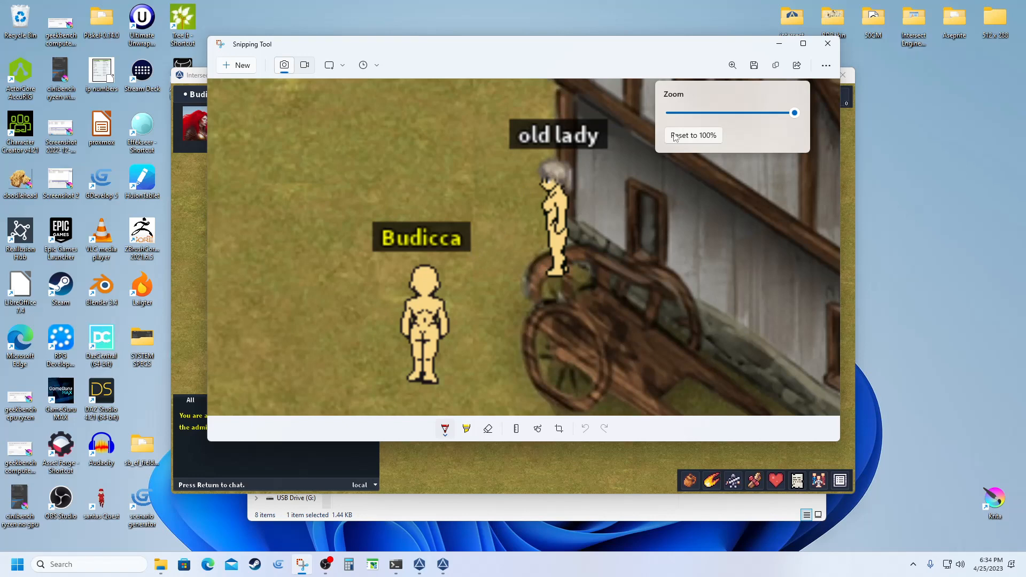
pyautogui.click(795, 114)
pyautogui.moveTo(797, 118); pyautogui.dragTo(703, 130)
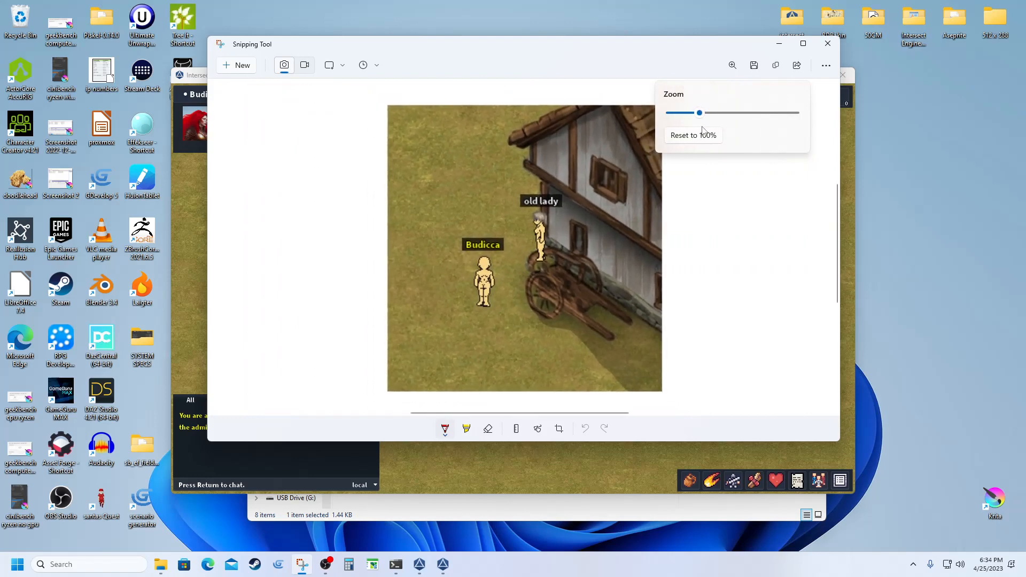
pyautogui.click(828, 43)
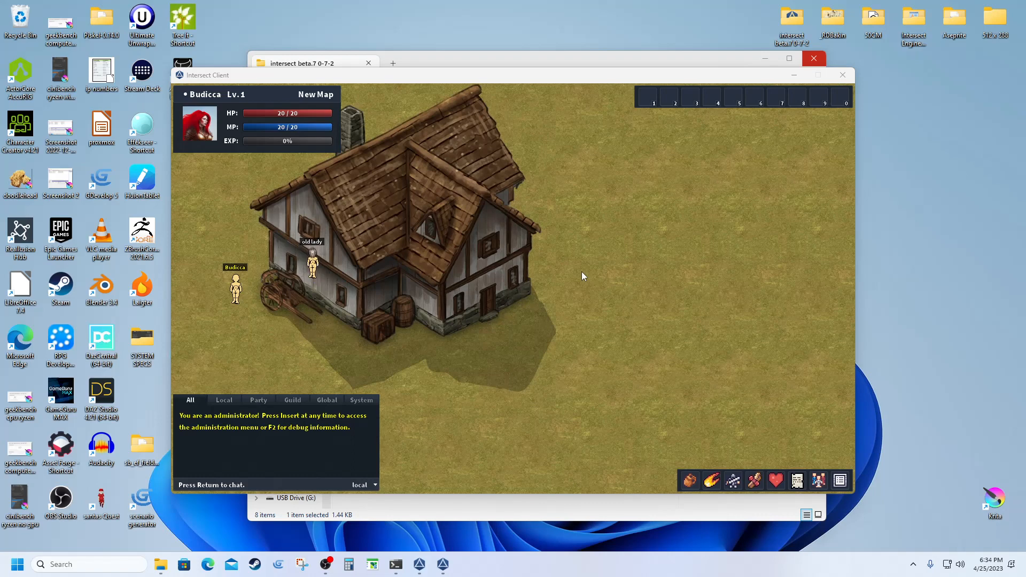
# Step: Return to the game and walk Budicca across the field to stand beside the galic NPC
pyautogui.click(673, 235)
pyautogui.press('s')
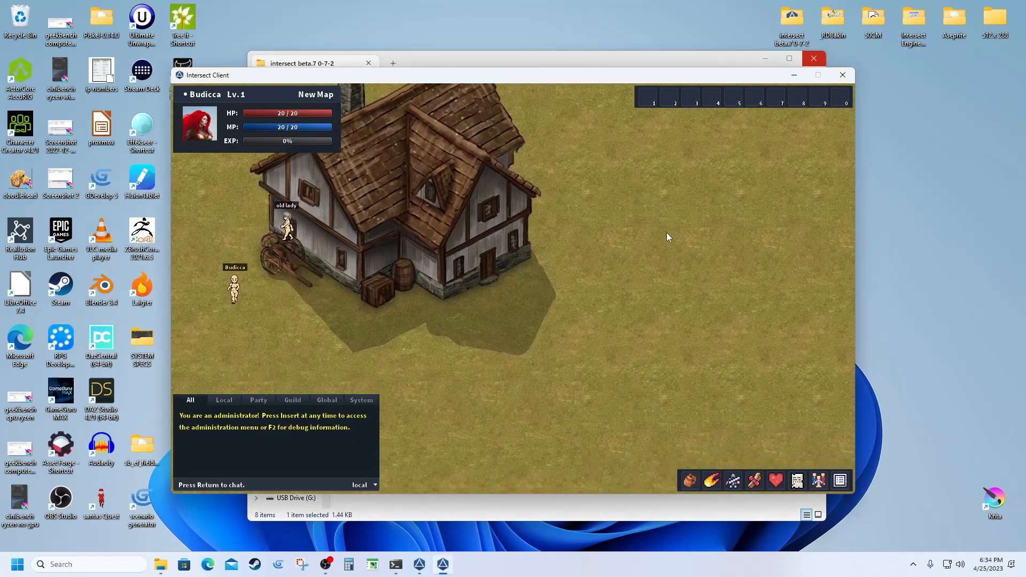
pyautogui.press('d')
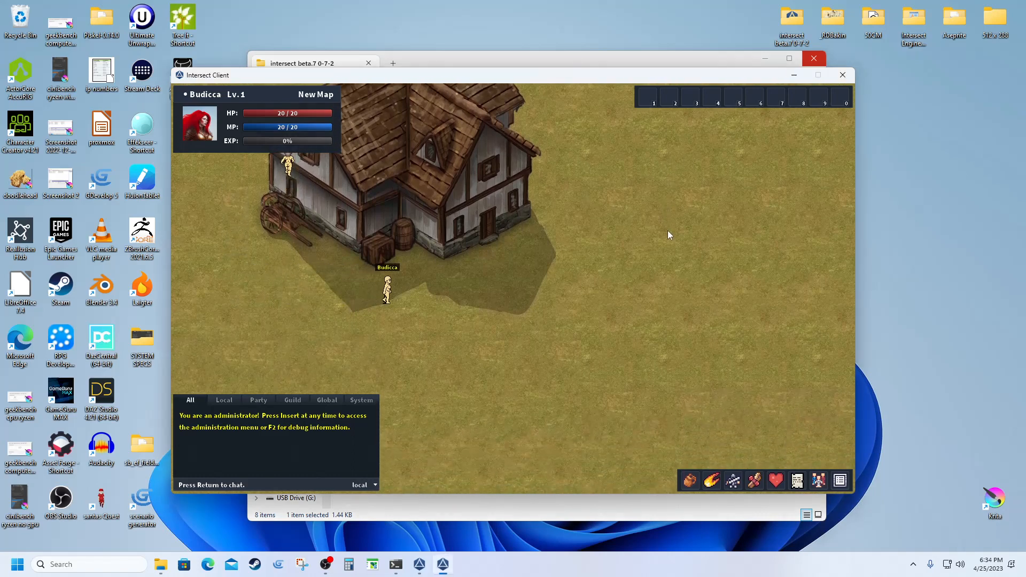
pyautogui.press('d')
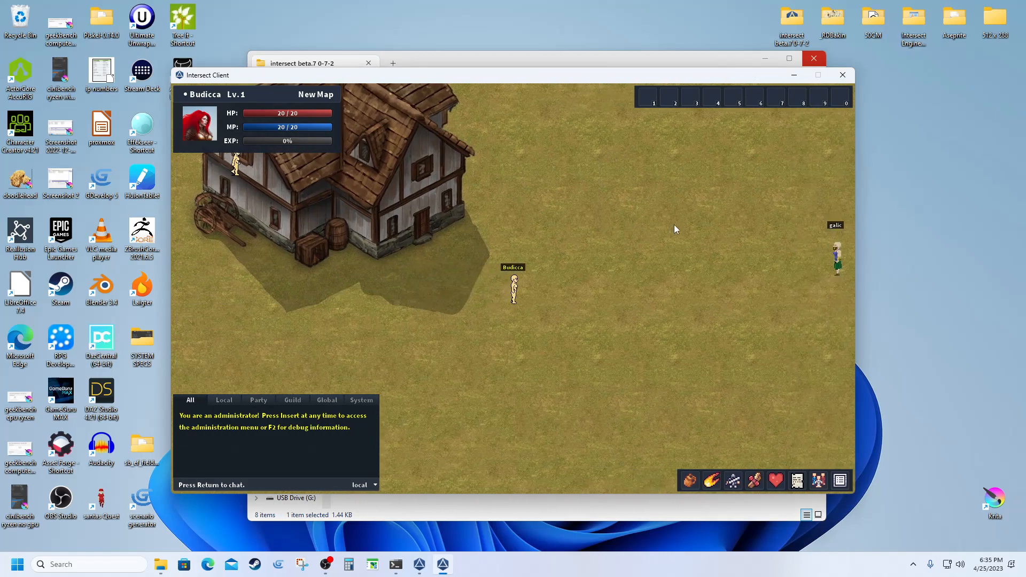
pyautogui.press('d')
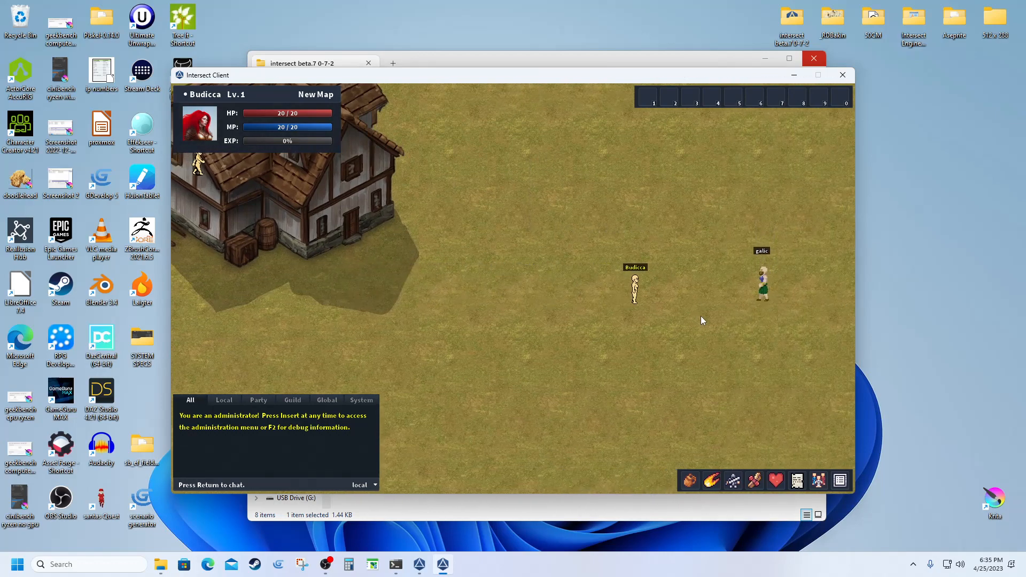
pyautogui.press('d')
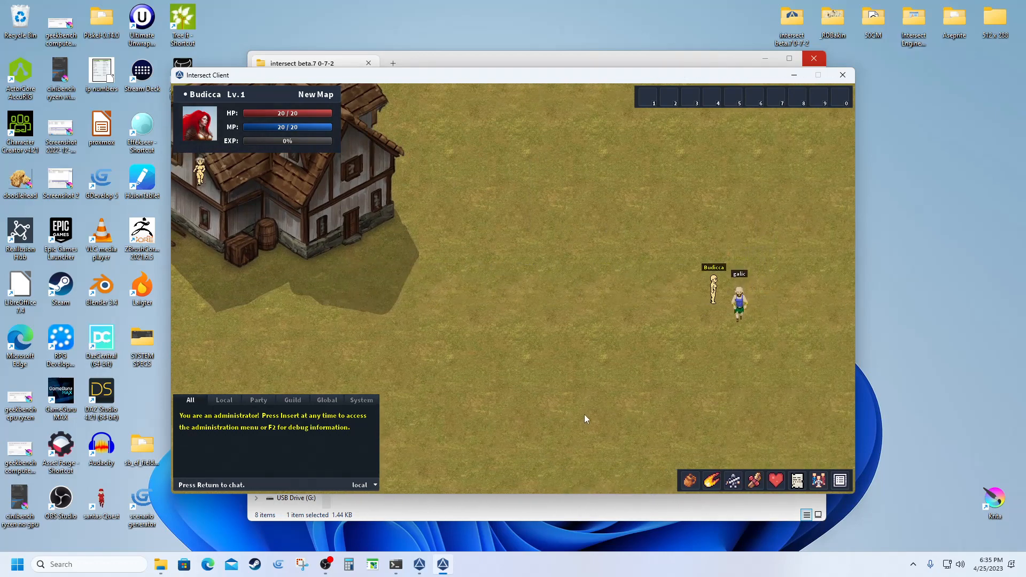
# Step: Capture a rectangular snip of Budicca and the galic NPC in the field with Snipping Tool
pyautogui.click(302, 565)
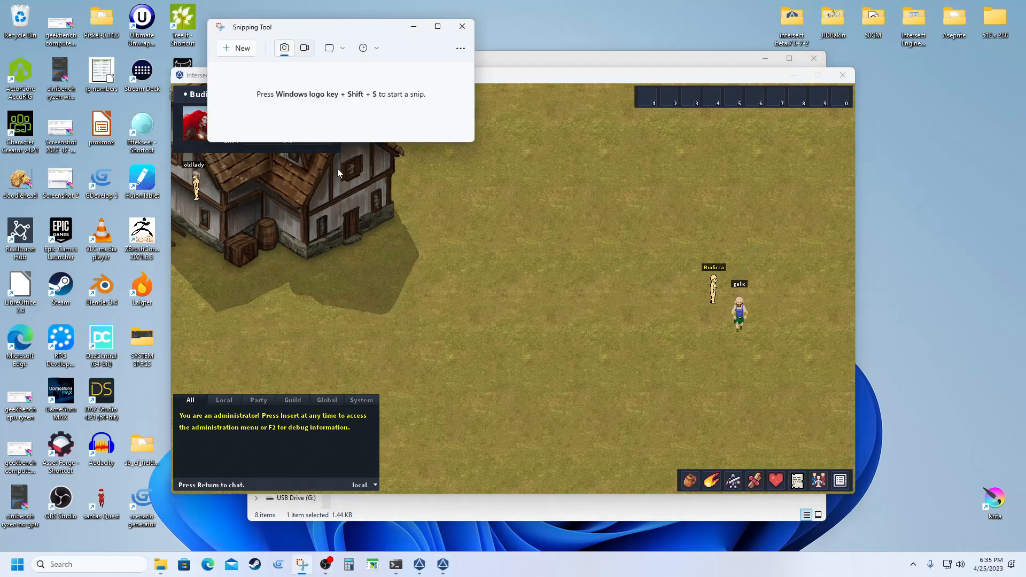
pyautogui.click(243, 48)
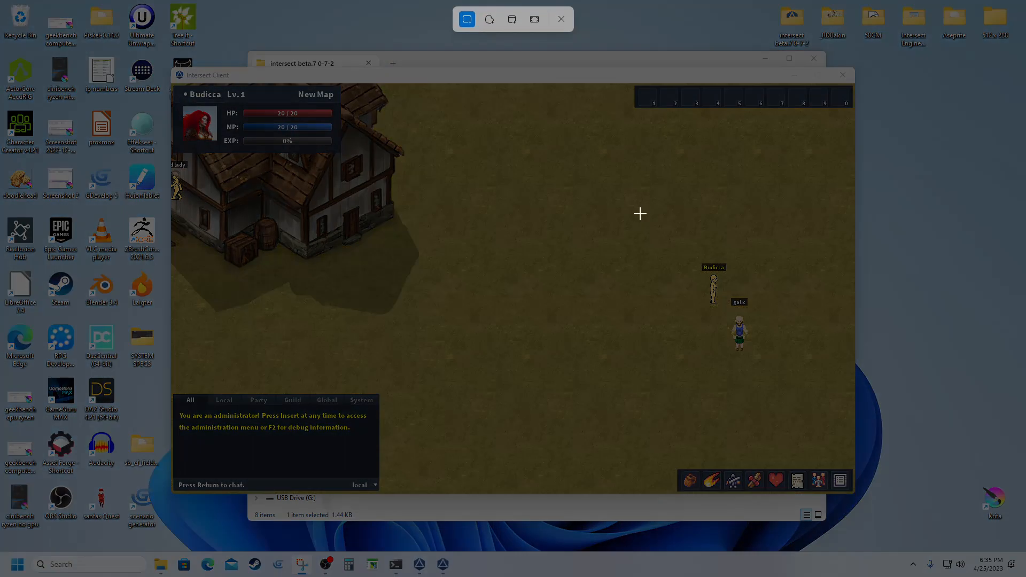
pyautogui.moveTo(640, 214); pyautogui.dragTo(809, 419)
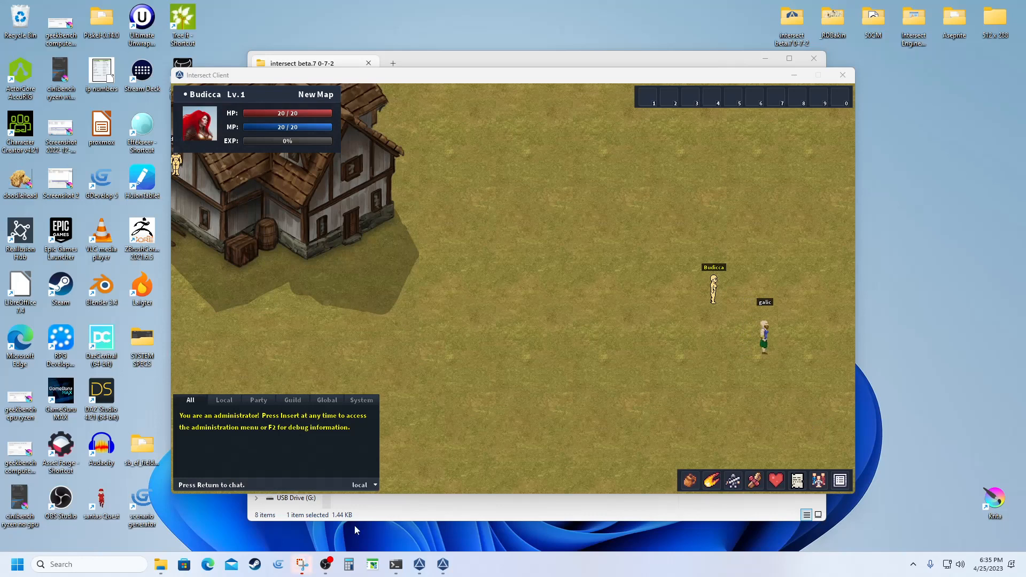
pyautogui.click(302, 567)
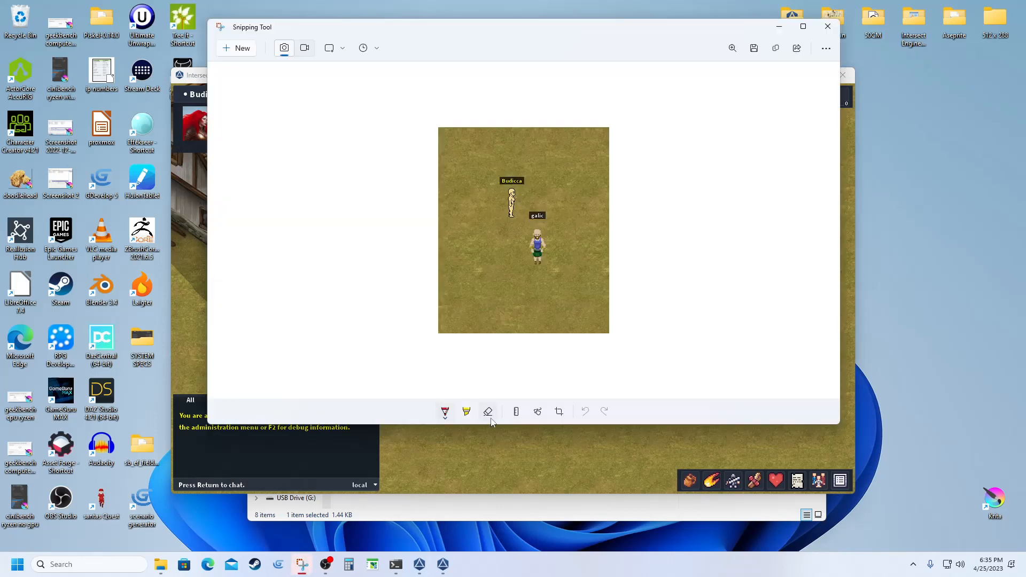
# Step: Zoom in on the snip to compare the Budicca and galic sprites, and close it
pyautogui.click(732, 48)
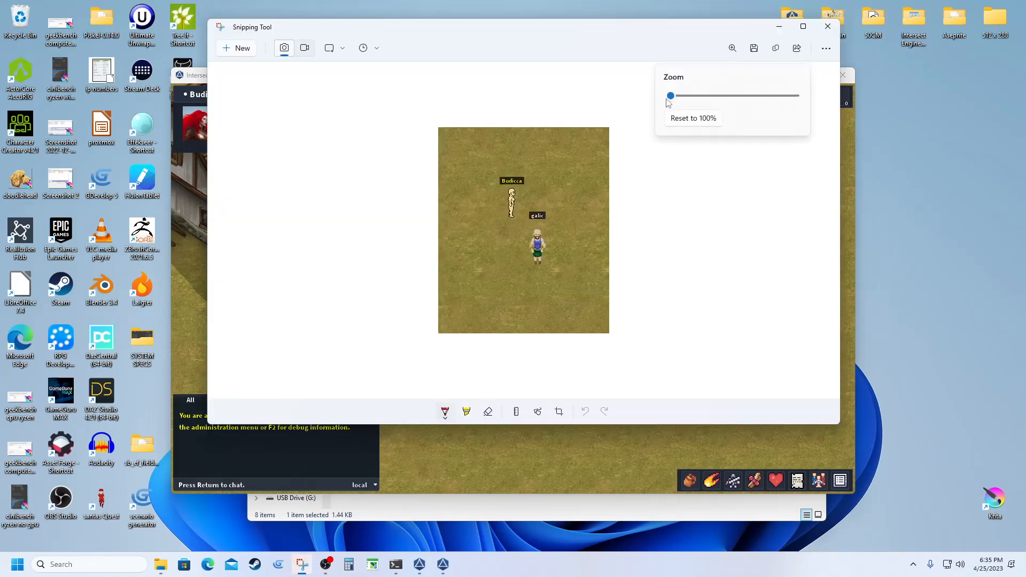
pyautogui.moveTo(668, 96); pyautogui.dragTo(711, 108)
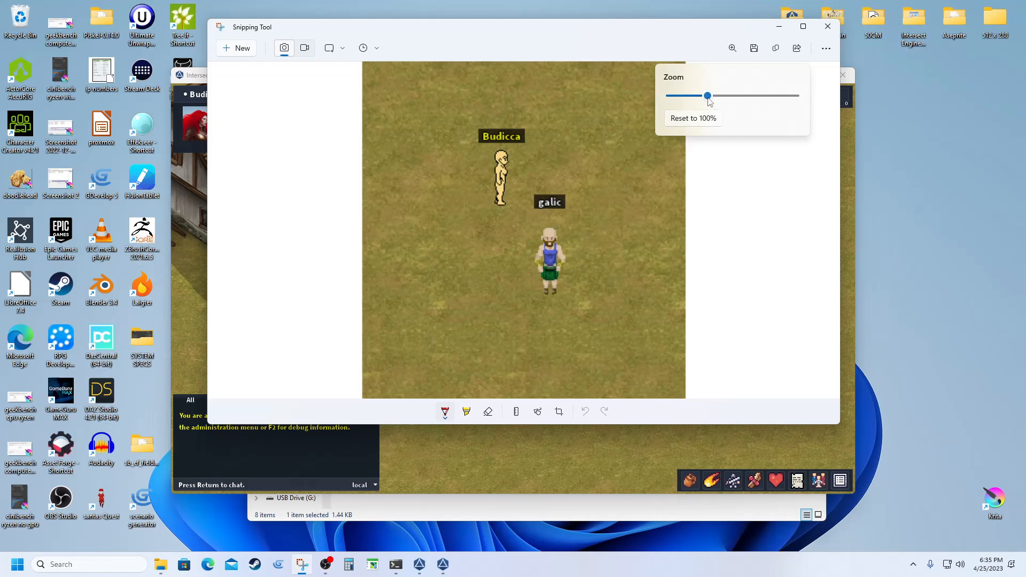
pyautogui.moveTo(709, 100); pyautogui.dragTo(752, 106)
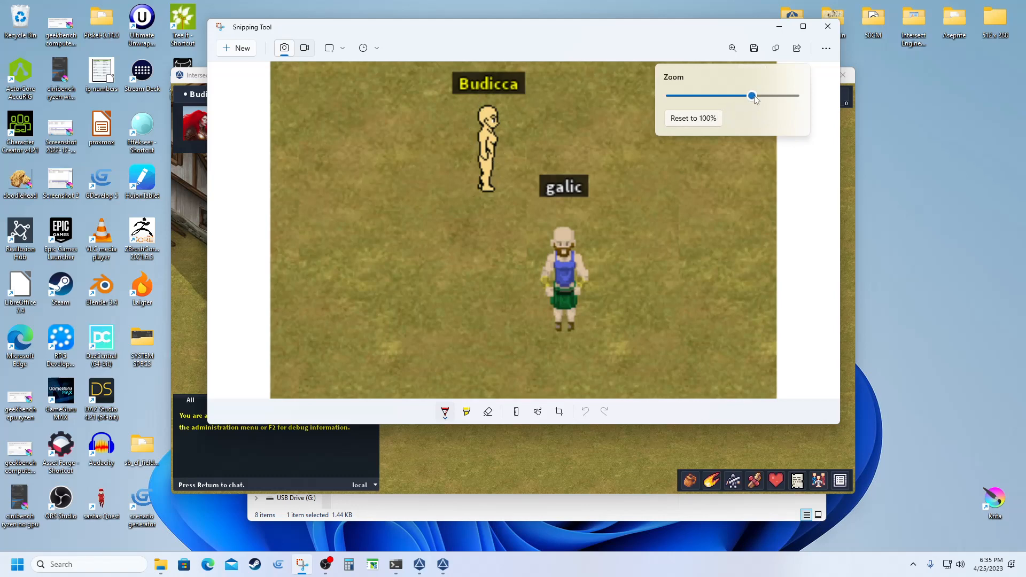
pyautogui.moveTo(752, 95); pyautogui.dragTo(679, 95)
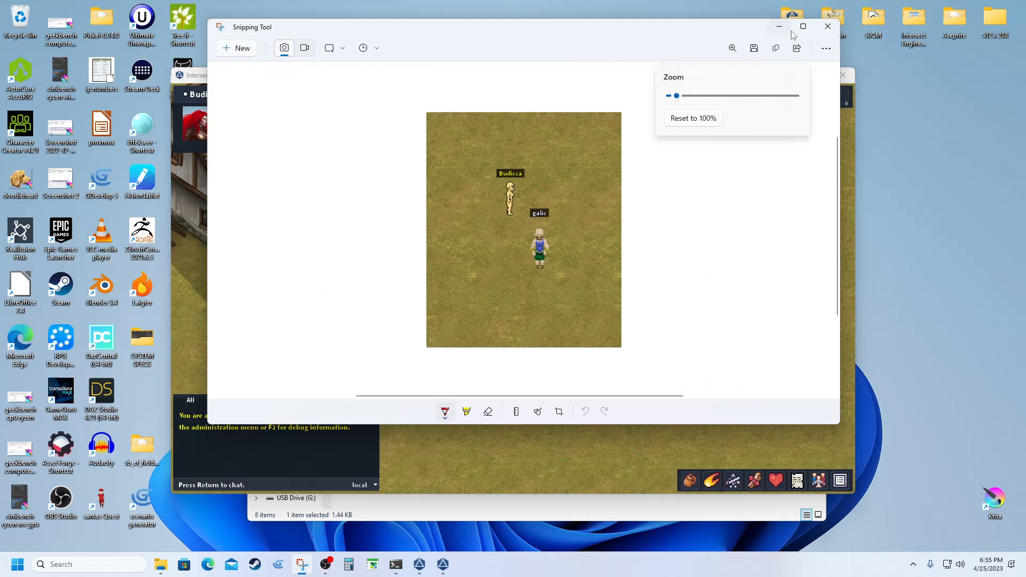
pyautogui.click(828, 27)
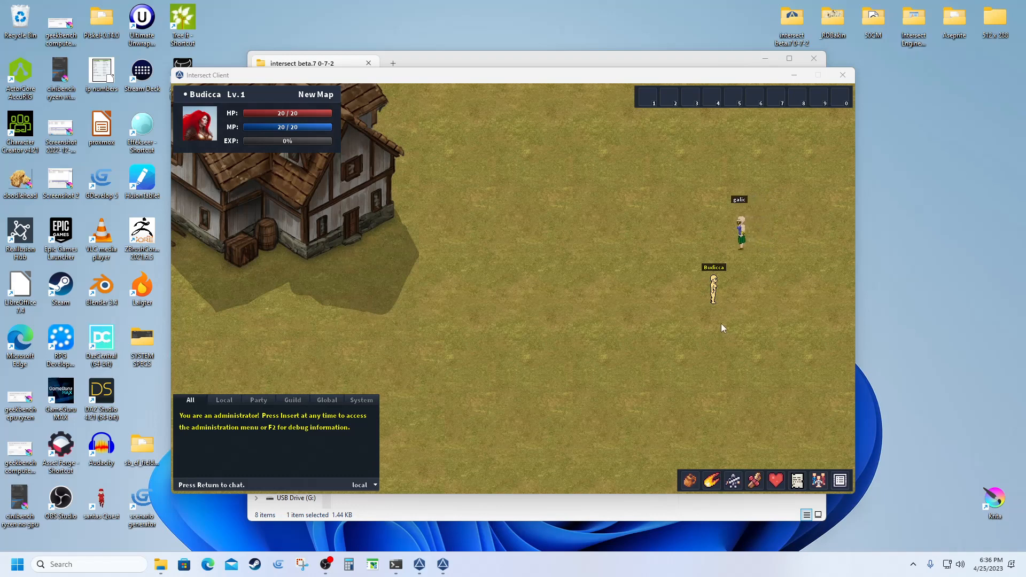
# Step: Return to the game and walk Budicca back and forth and up the field to stay alongside the galic NPC
pyautogui.click(747, 321)
pyautogui.press('d')
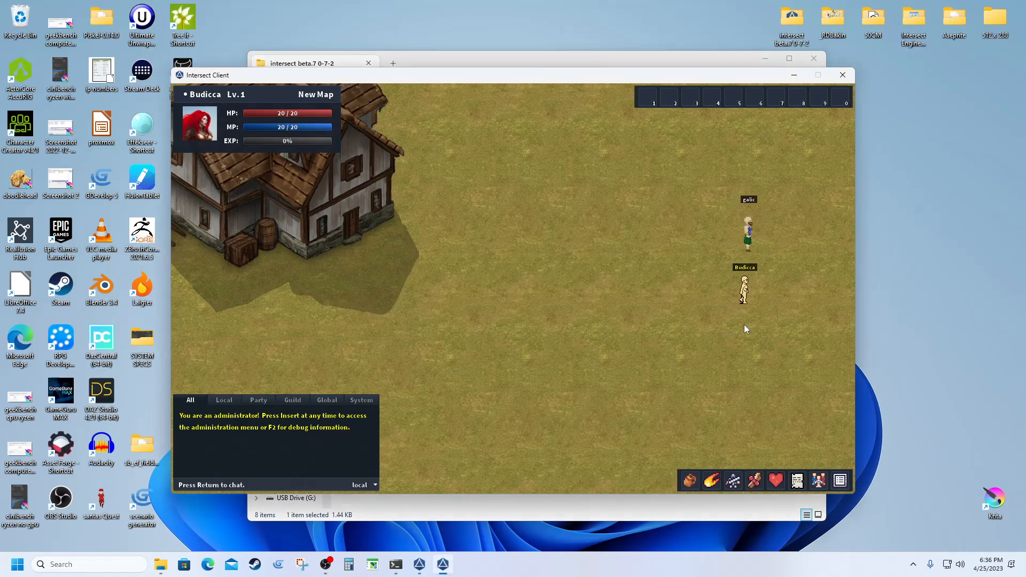
pyautogui.press('a')
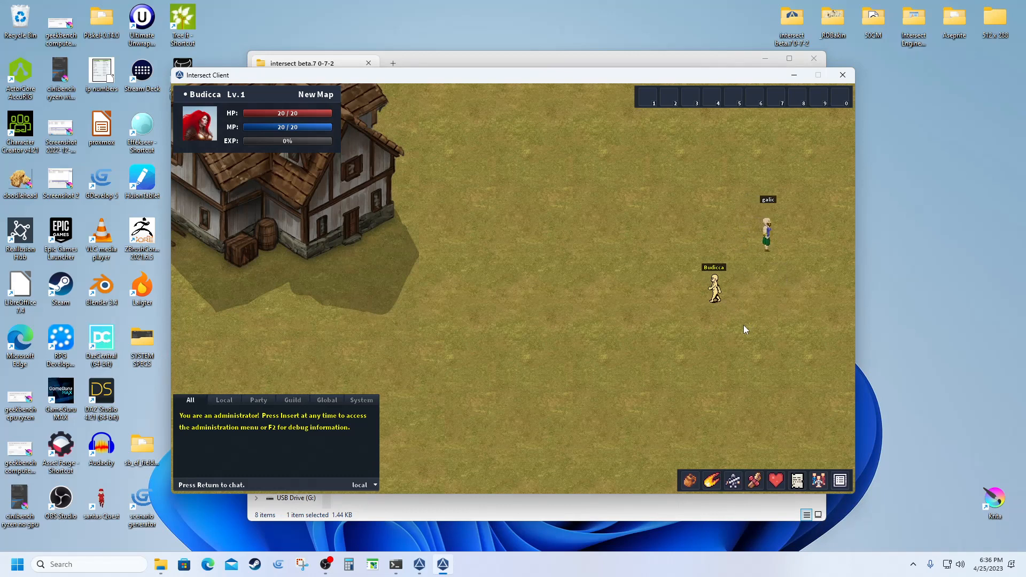
pyautogui.press('d')
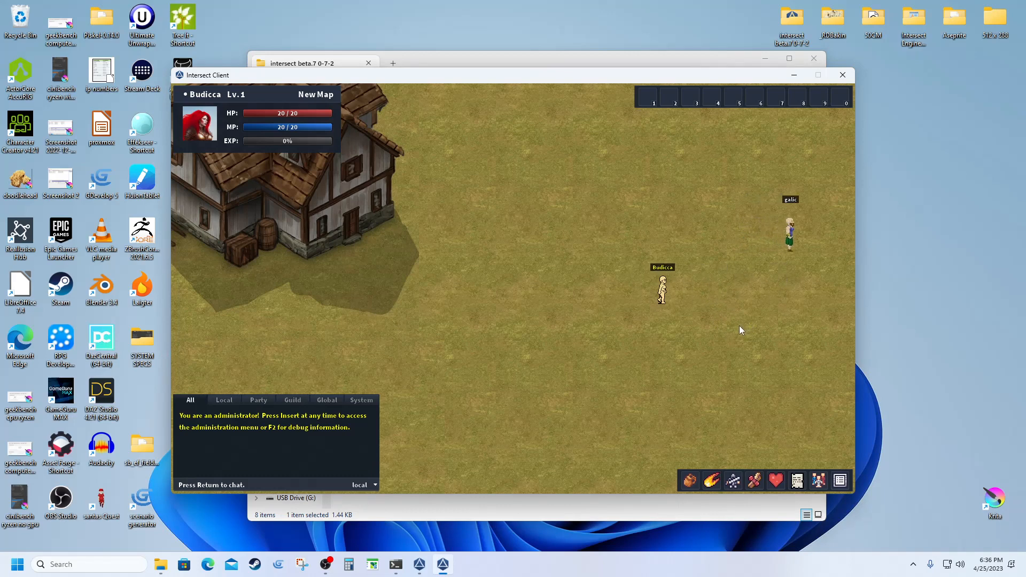
pyautogui.press('a')
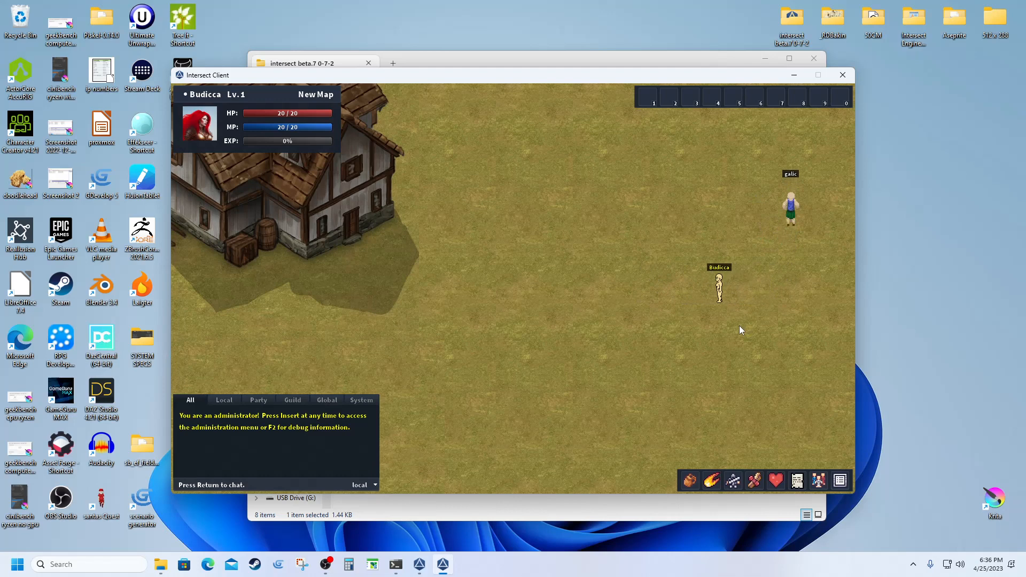
pyautogui.press('w')
pyautogui.press('s')
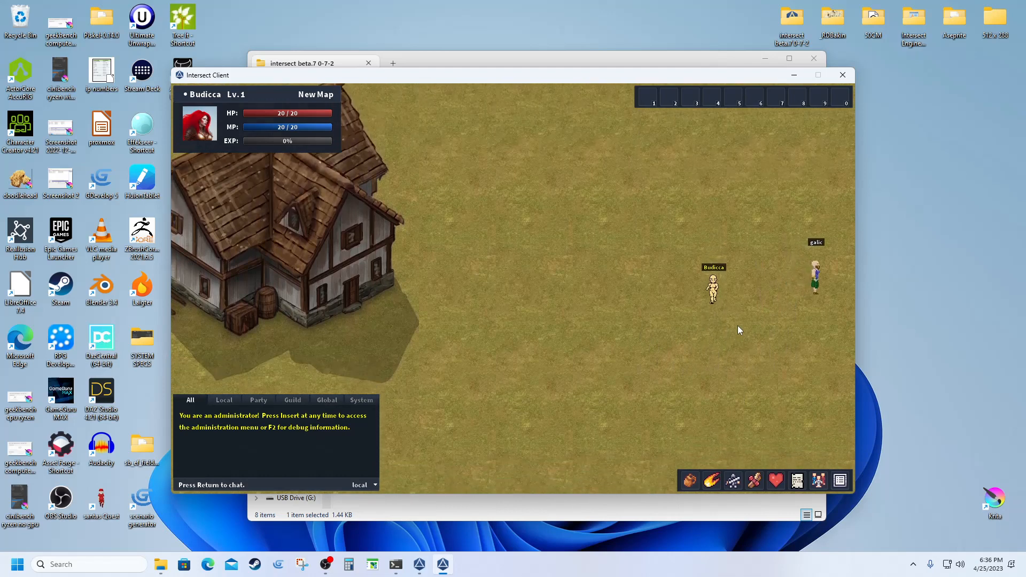
pyautogui.press('d')
pyautogui.press('w')
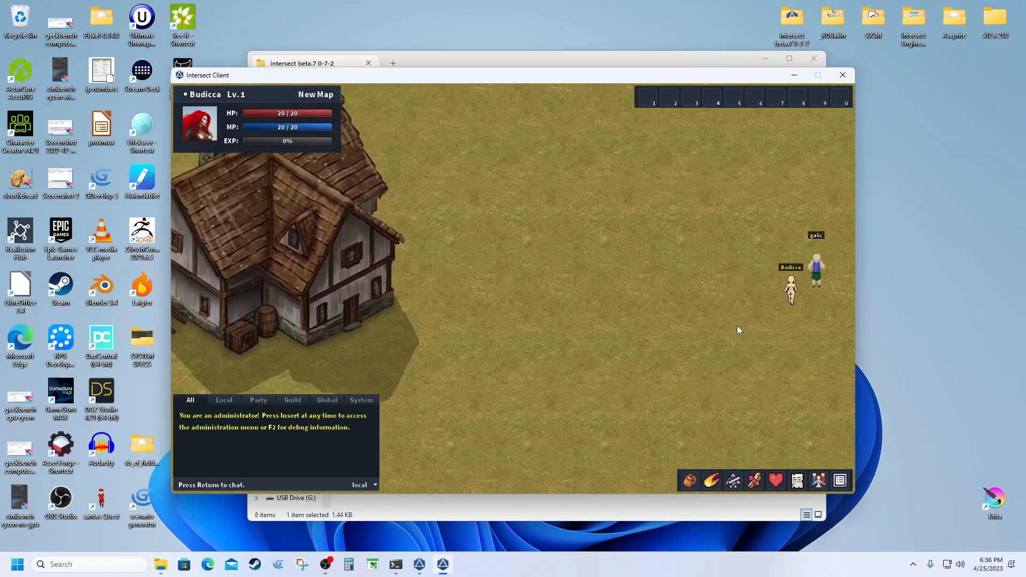
pyautogui.press('w')
pyautogui.press('s')
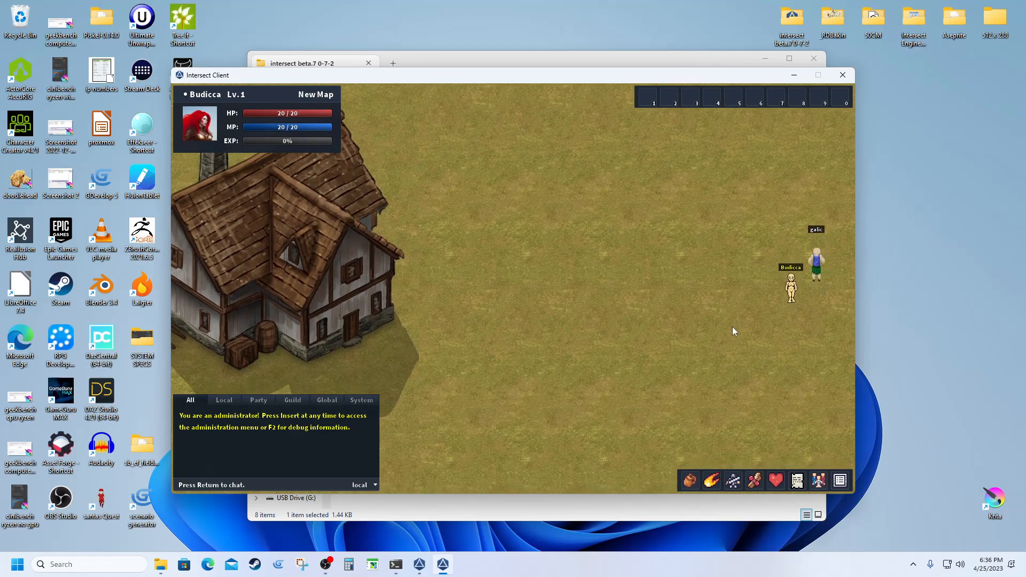
pyautogui.press('w')
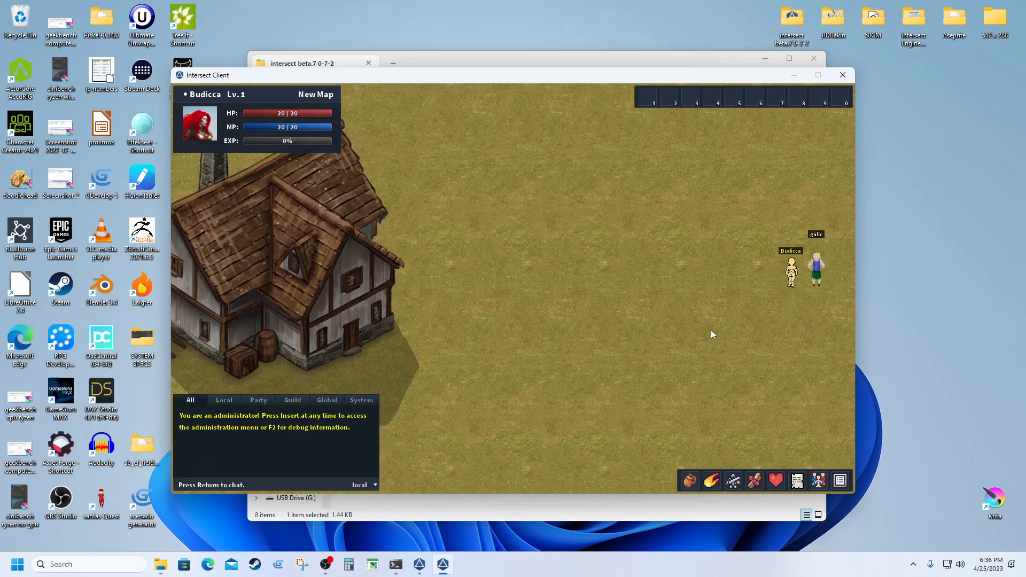
pyautogui.press('w')
pyautogui.press('w')
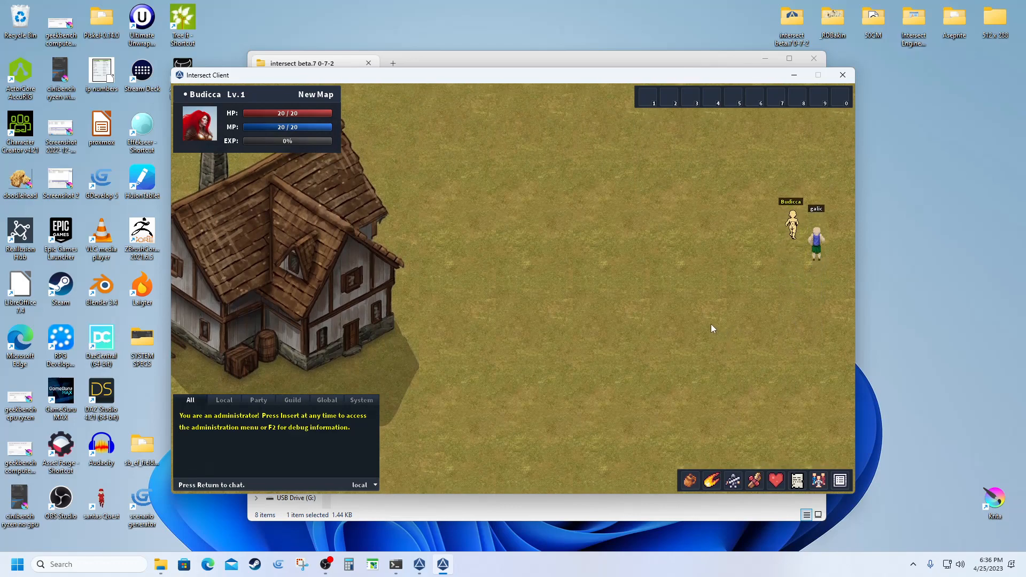
# Step: Walk Budicca around galic in all four directions to compare their walking animations side by side
pyautogui.press('a')
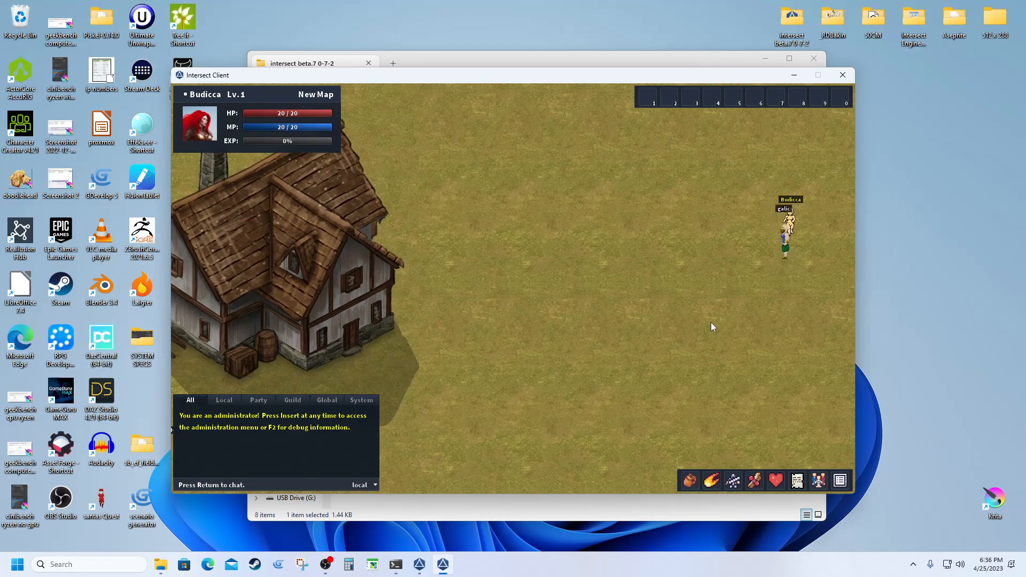
pyautogui.press('s')
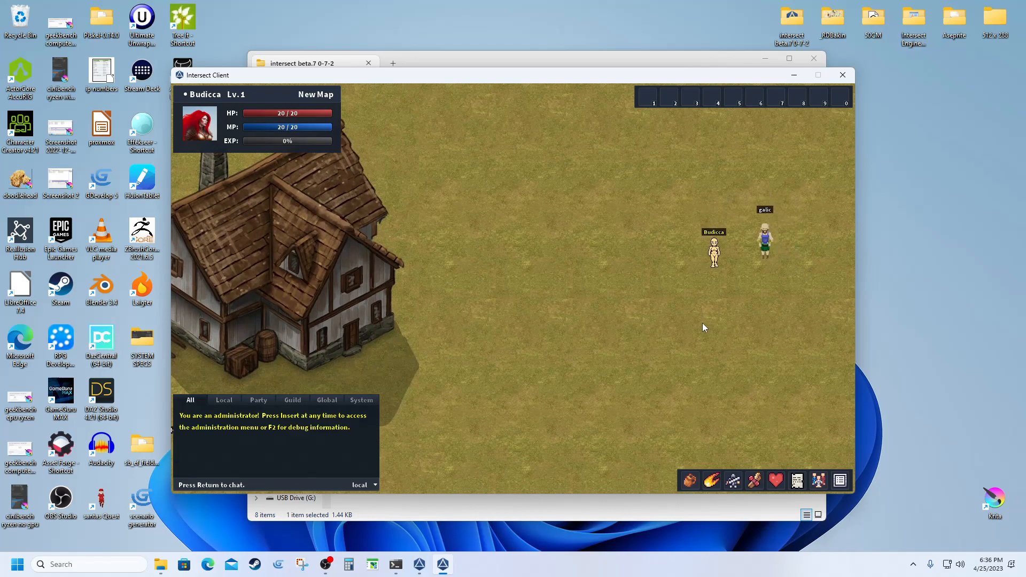
pyautogui.press('d')
pyautogui.press('w')
pyautogui.press('s')
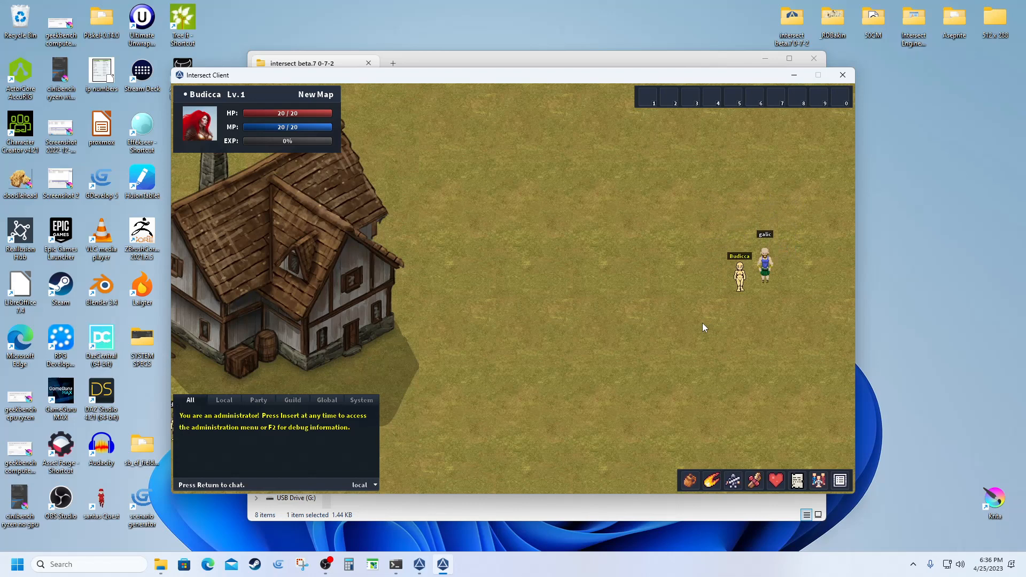
pyautogui.press('w')
pyautogui.press('s')
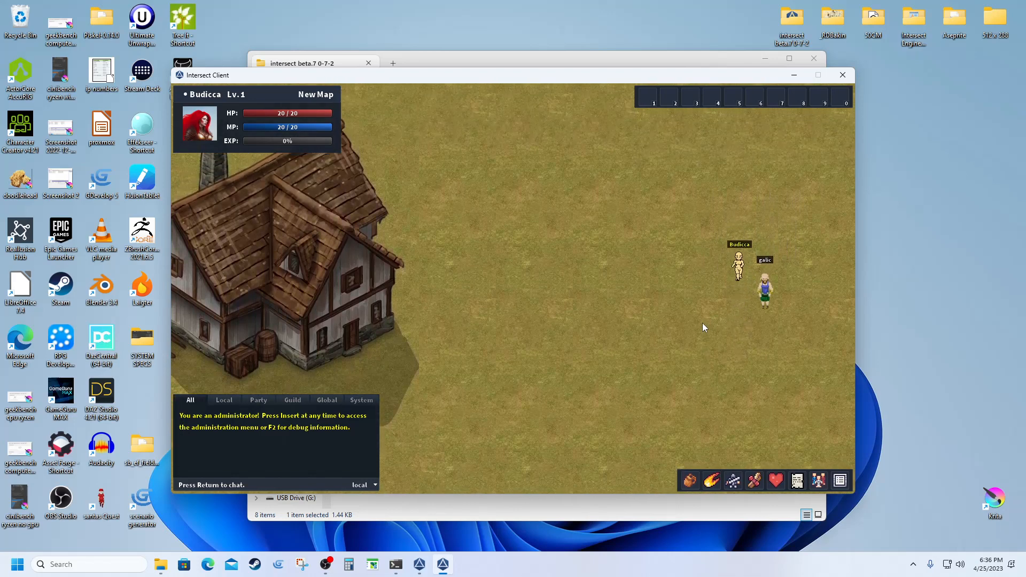
pyautogui.press('a')
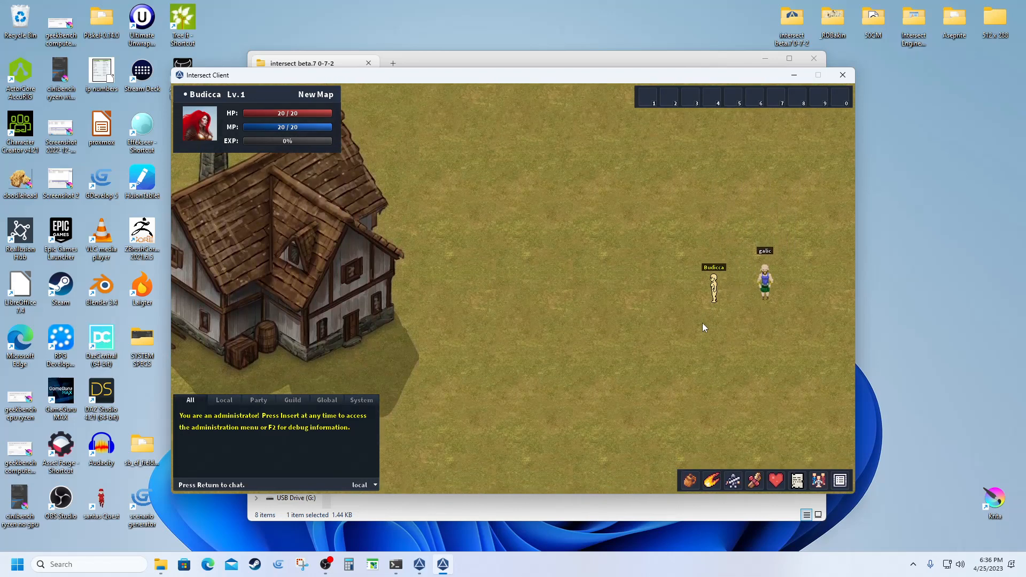
pyautogui.press('s')
pyautogui.press('w')
pyautogui.press('d')
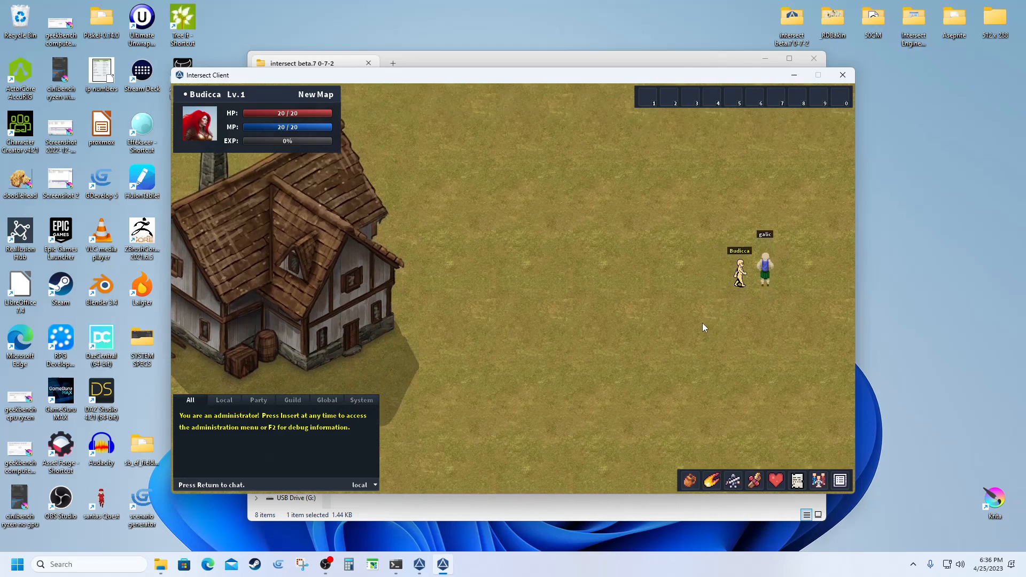
pyautogui.press('w')
pyautogui.press('a')
pyautogui.press('s')
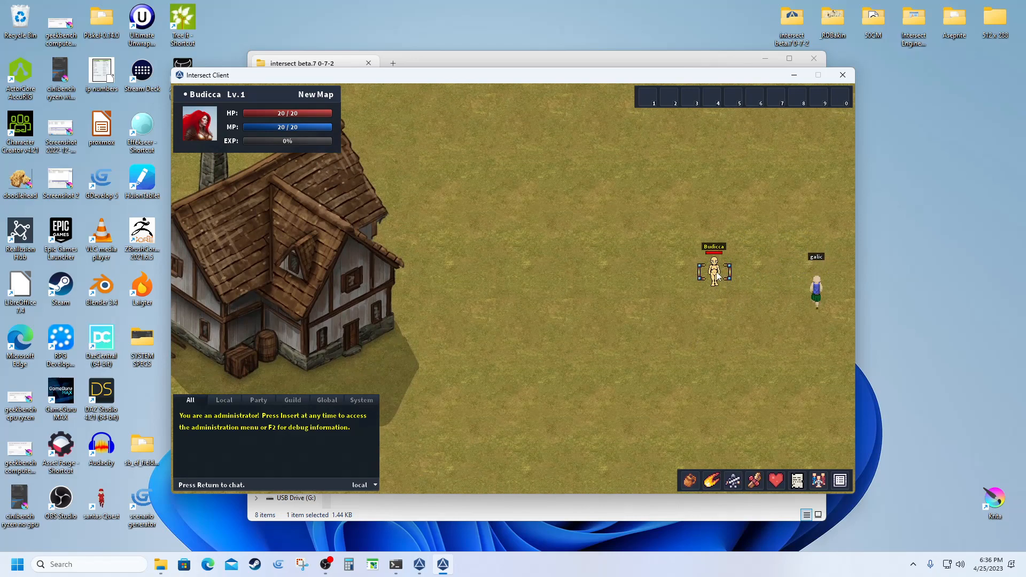
# Step: Walk Budicca up to galic and target him to inspect his status box and sprite portrait
pyautogui.press('d')
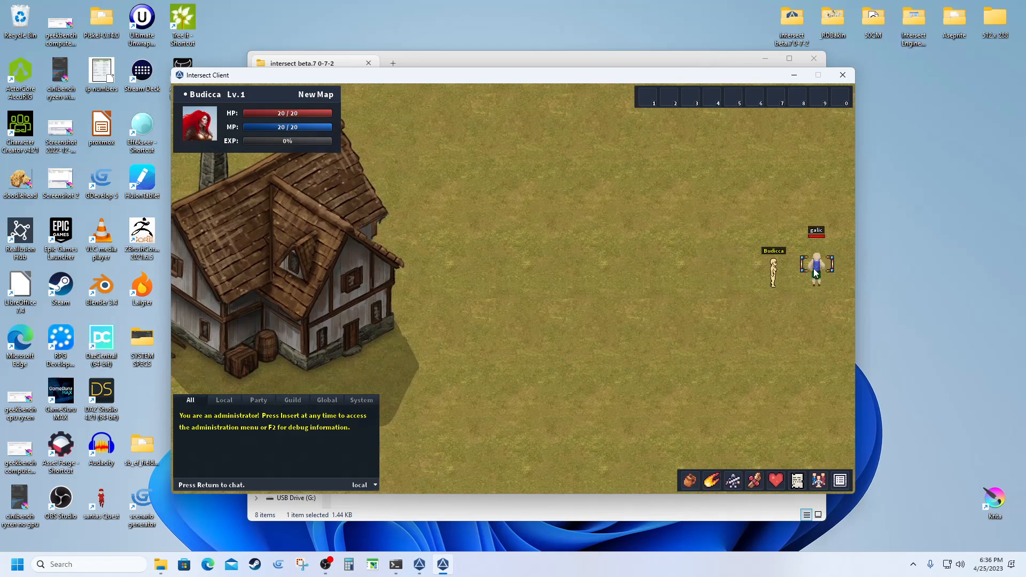
pyautogui.press('d')
pyautogui.click(816, 274)
pyautogui.click(817, 247)
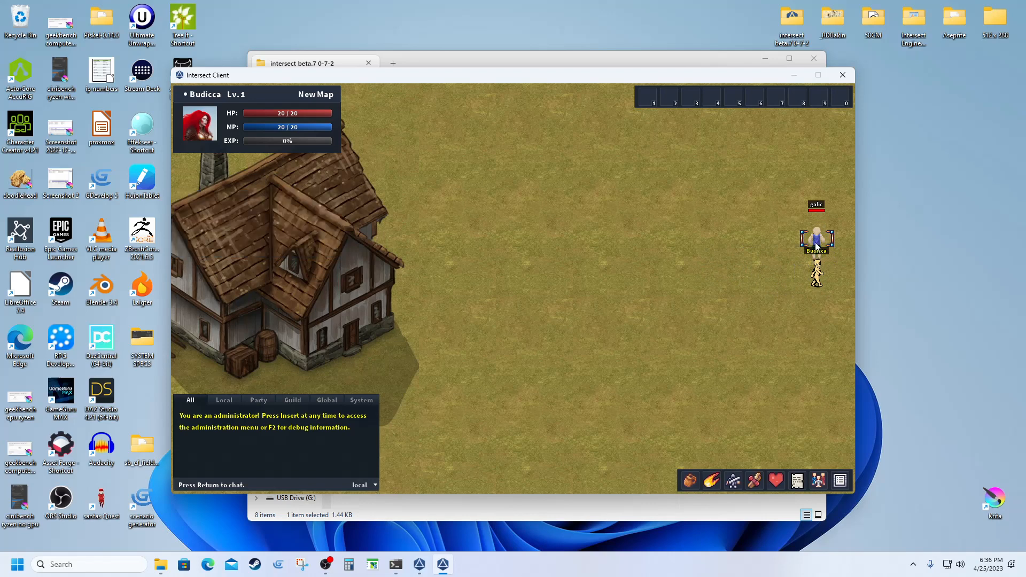
pyautogui.click(817, 247)
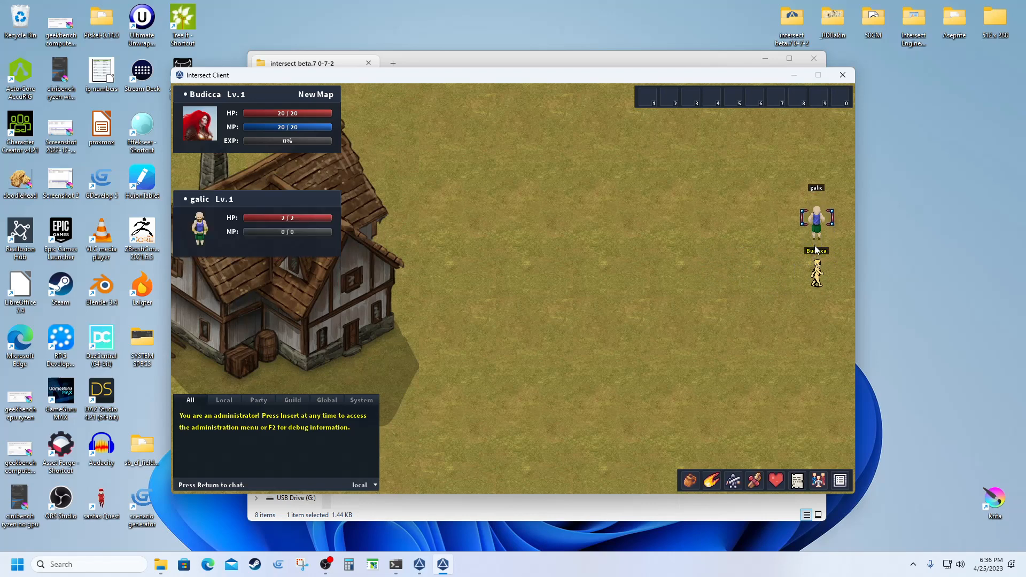
pyautogui.click(805, 226)
# Step: Move Budicca near galic, target Budicca herself to view her status box, and clear the target
pyautogui.press('a')
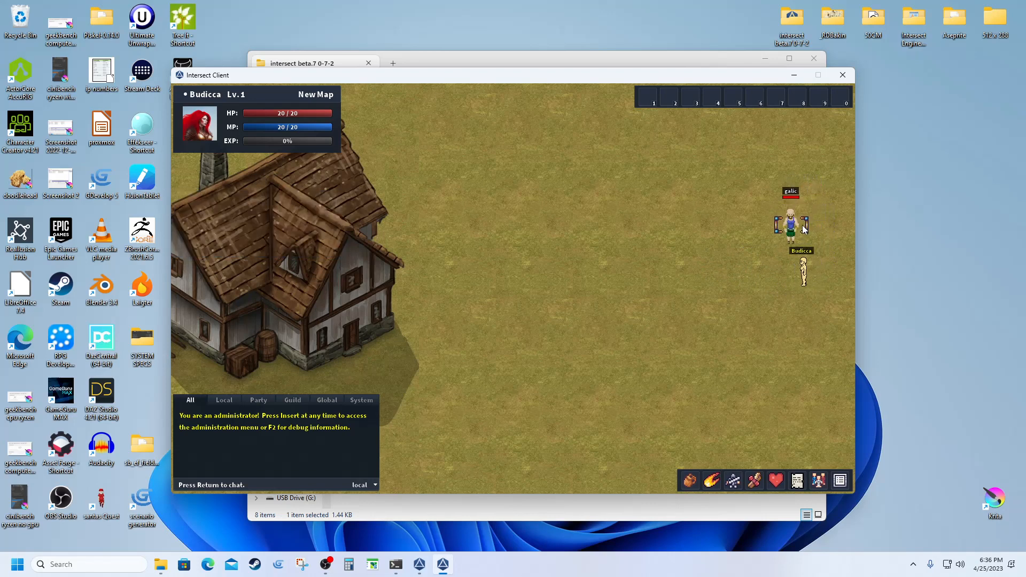
pyautogui.press('w')
pyautogui.press('d')
pyautogui.click(803, 241)
pyautogui.click(800, 247)
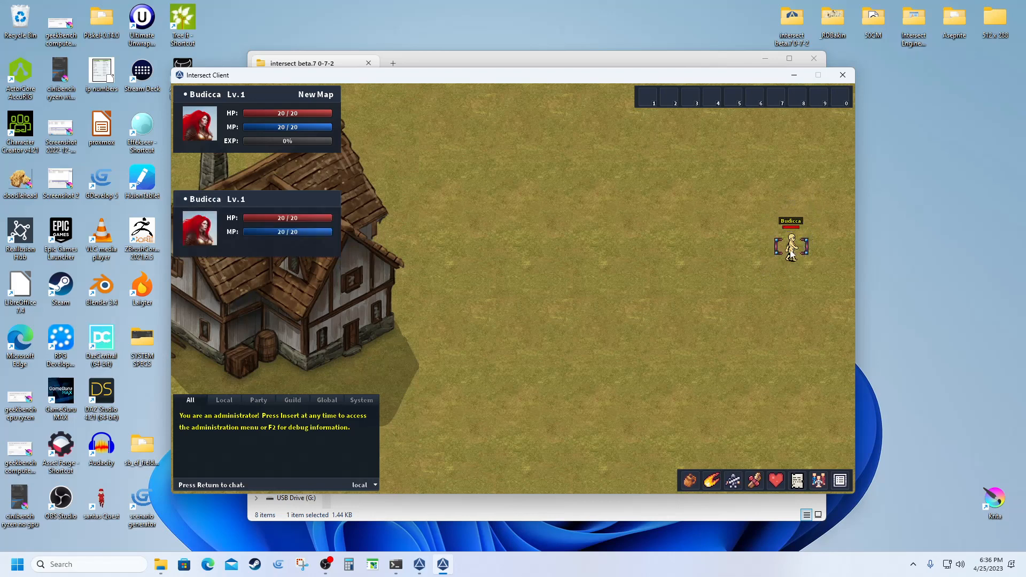
pyautogui.press('a')
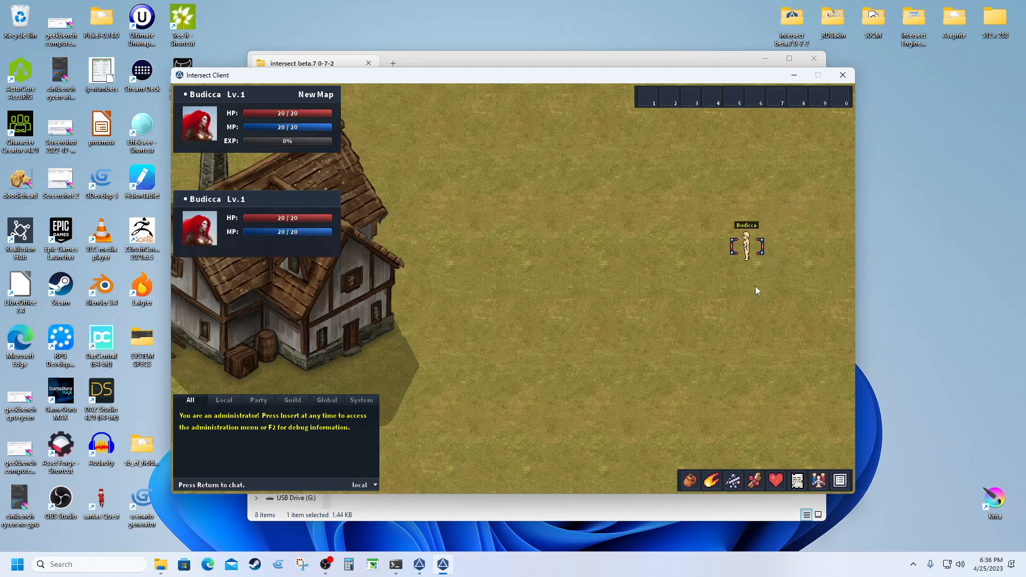
pyautogui.press('s')
pyautogui.click(650, 245)
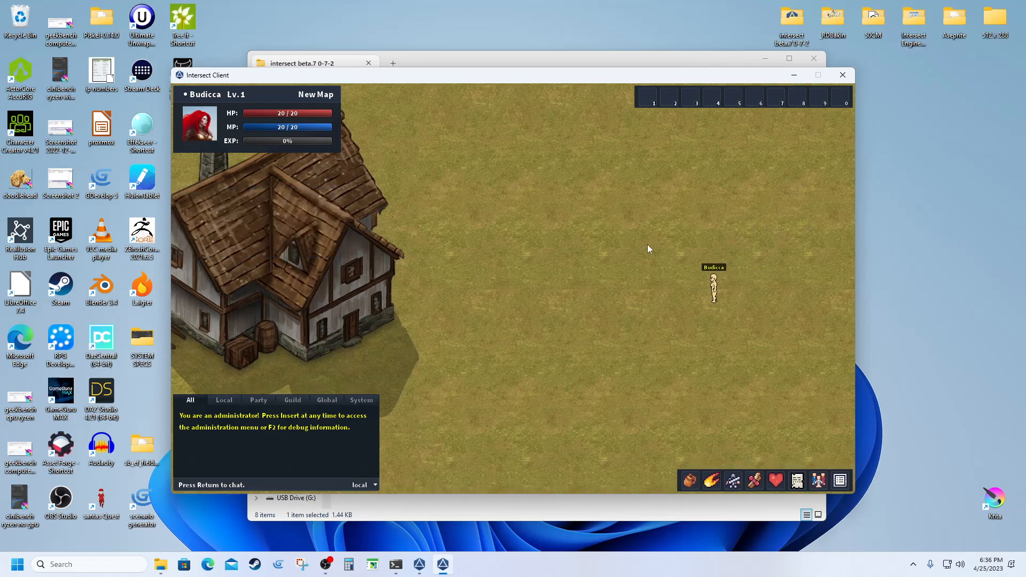
# Step: Walk Budicca toward the house and back down across the open field
pyautogui.press('a')
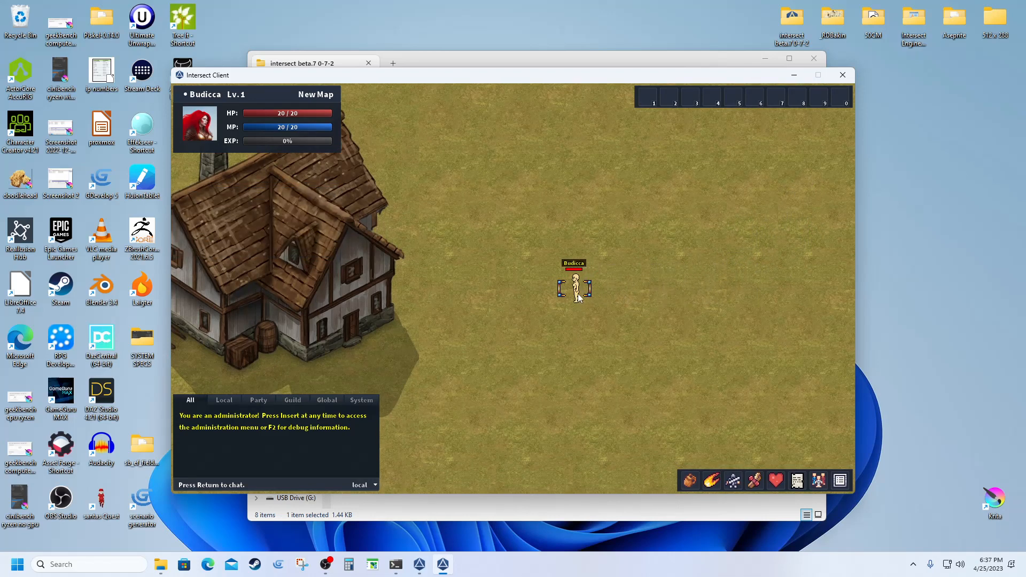
pyautogui.press('s')
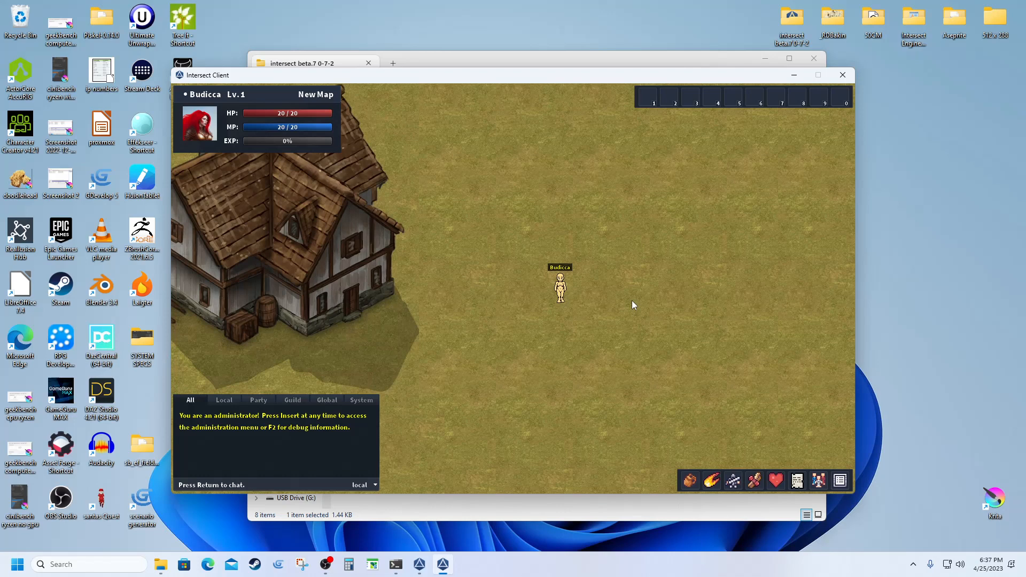
pyautogui.press('Down')
pyautogui.press('Right')
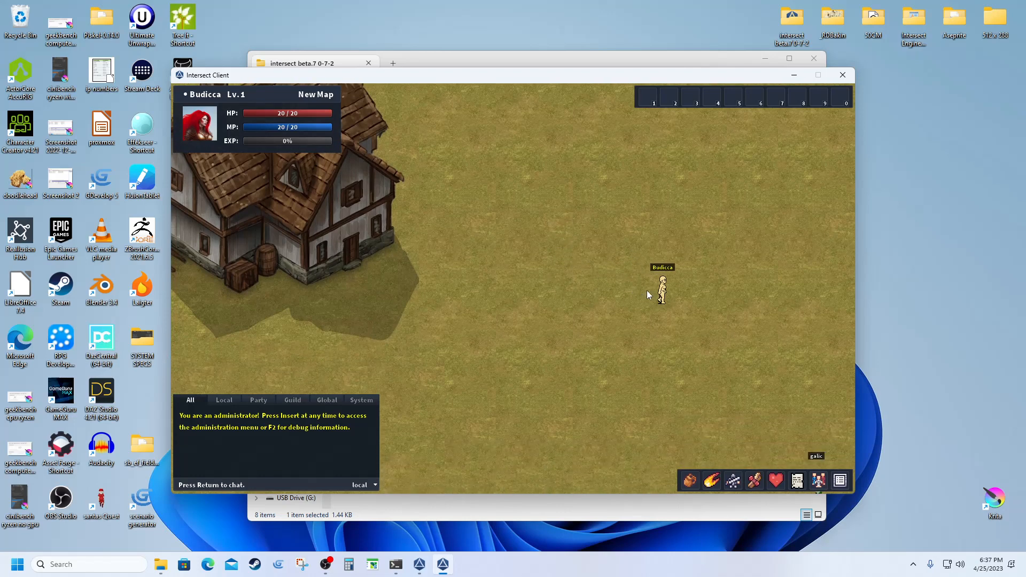
# Step: Walk Budicca east to the map's edge and back west across the field to view her side-walking animation
pyautogui.press('Right')
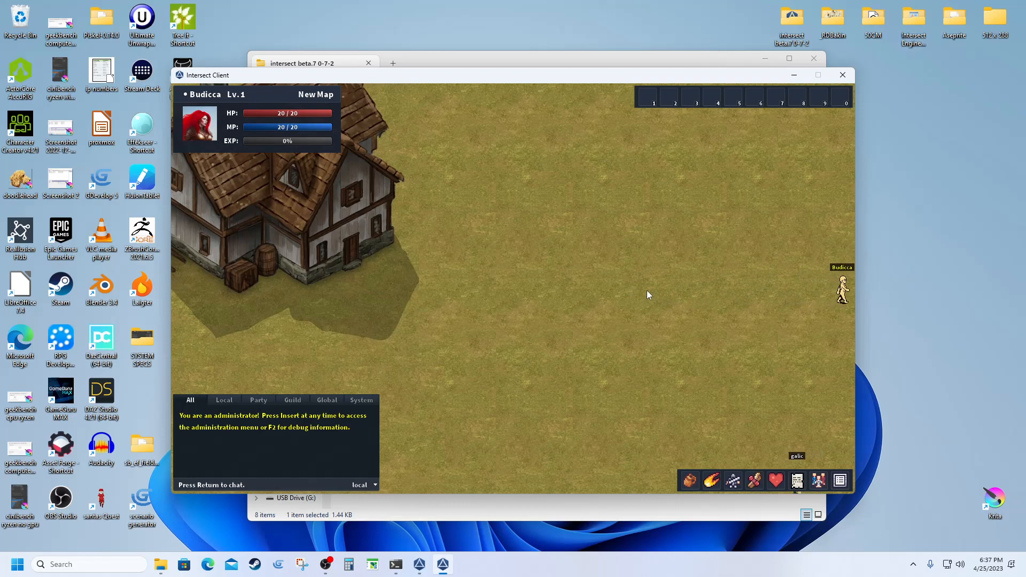
pyautogui.press('Left')
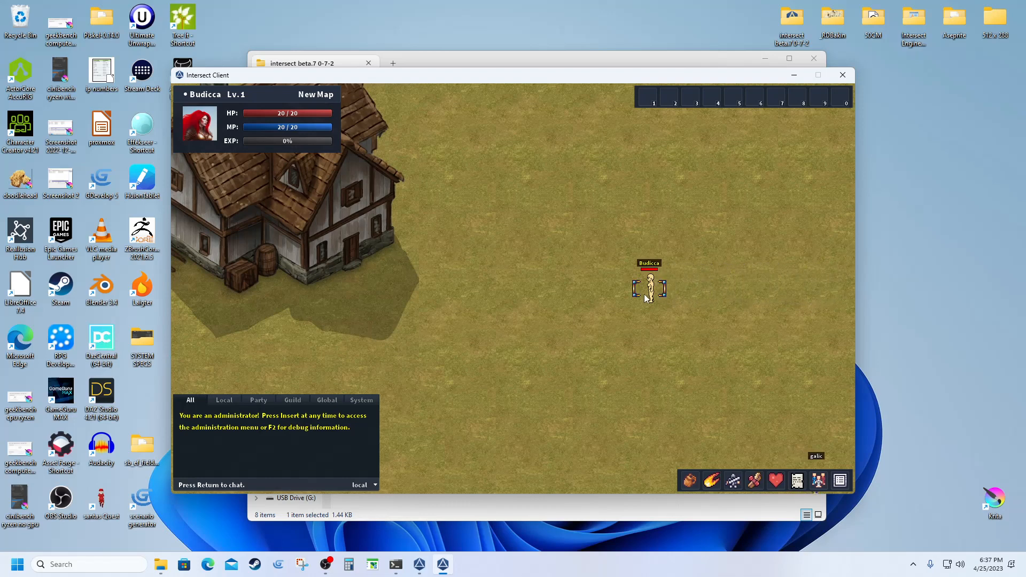
pyautogui.press('Left')
pyautogui.press('Down')
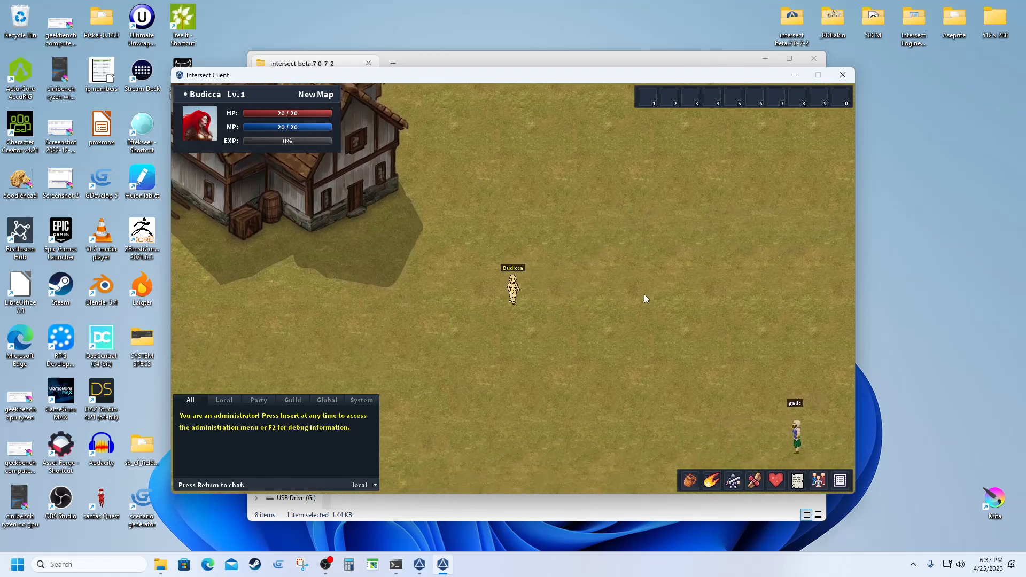
# Step: Walk Budicca south and east across the field to galic and line her up beside him to compare their sprites
pyautogui.press('Down')
pyautogui.press('Right')
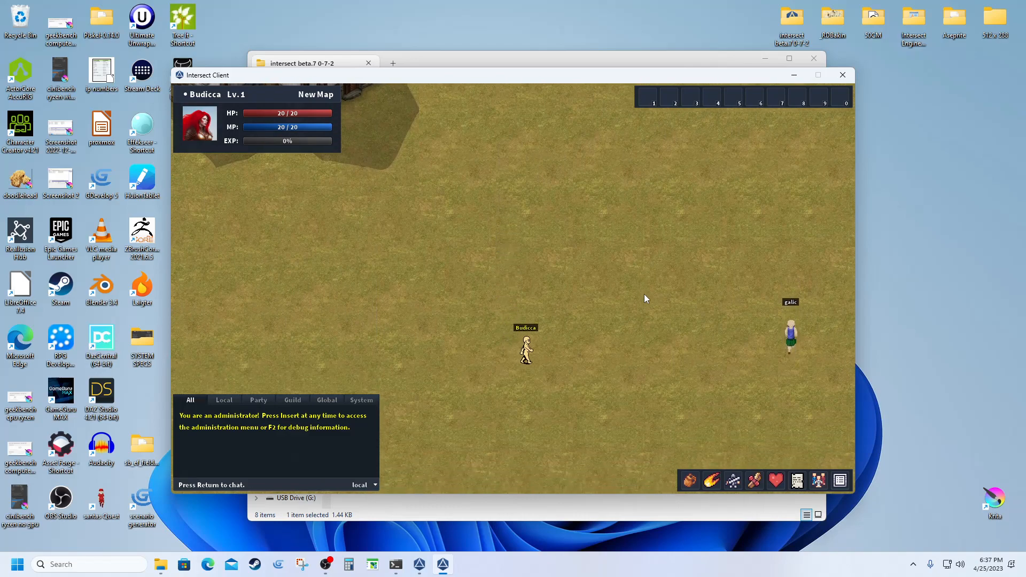
pyautogui.press('Right')
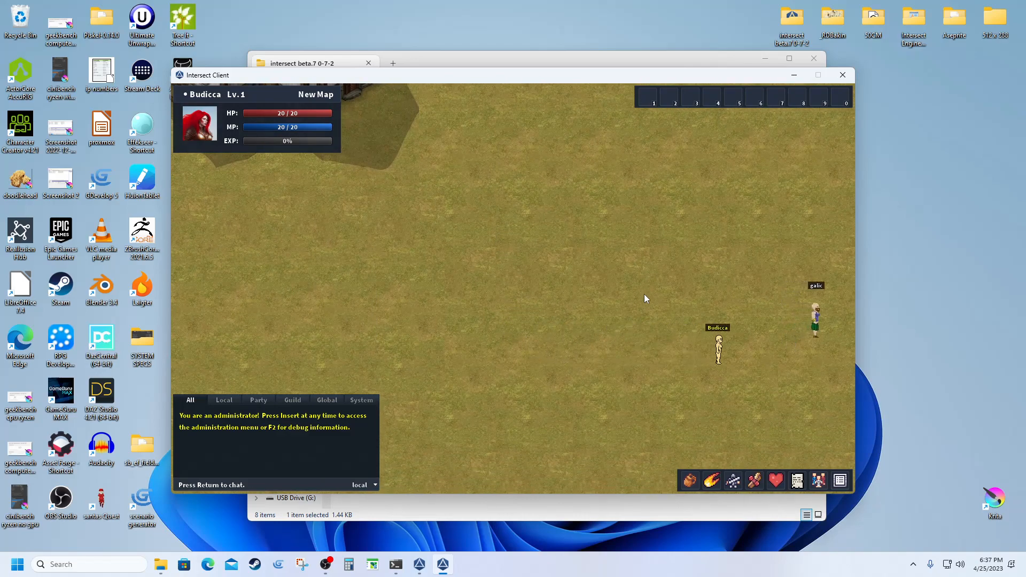
pyautogui.press('Right')
pyautogui.press('Up')
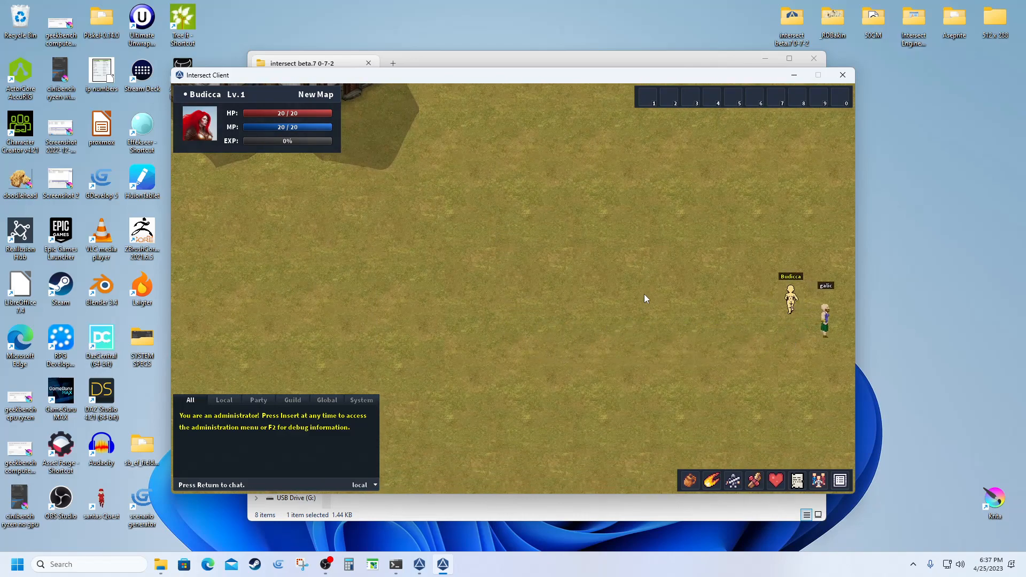
pyautogui.press('Down')
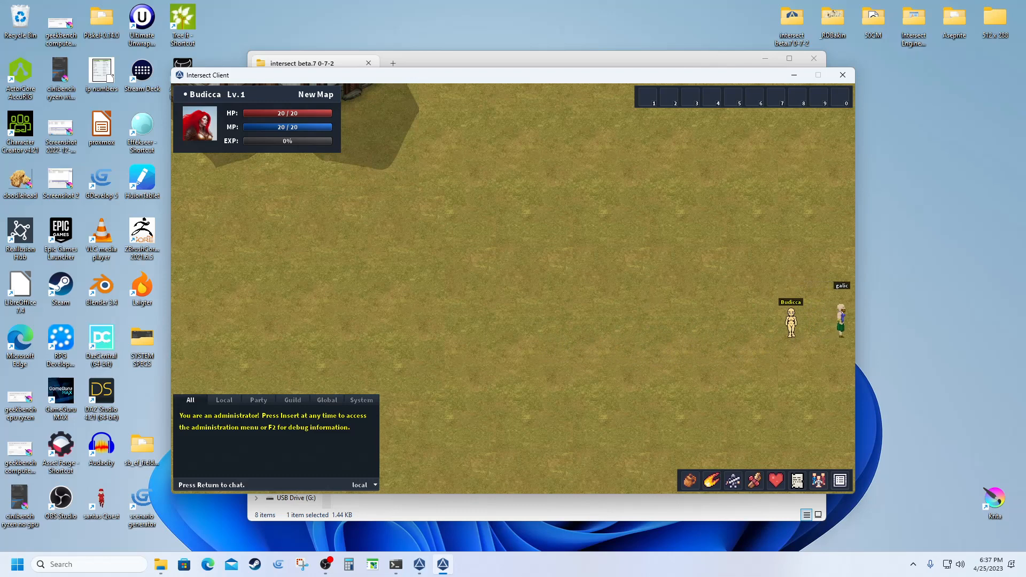